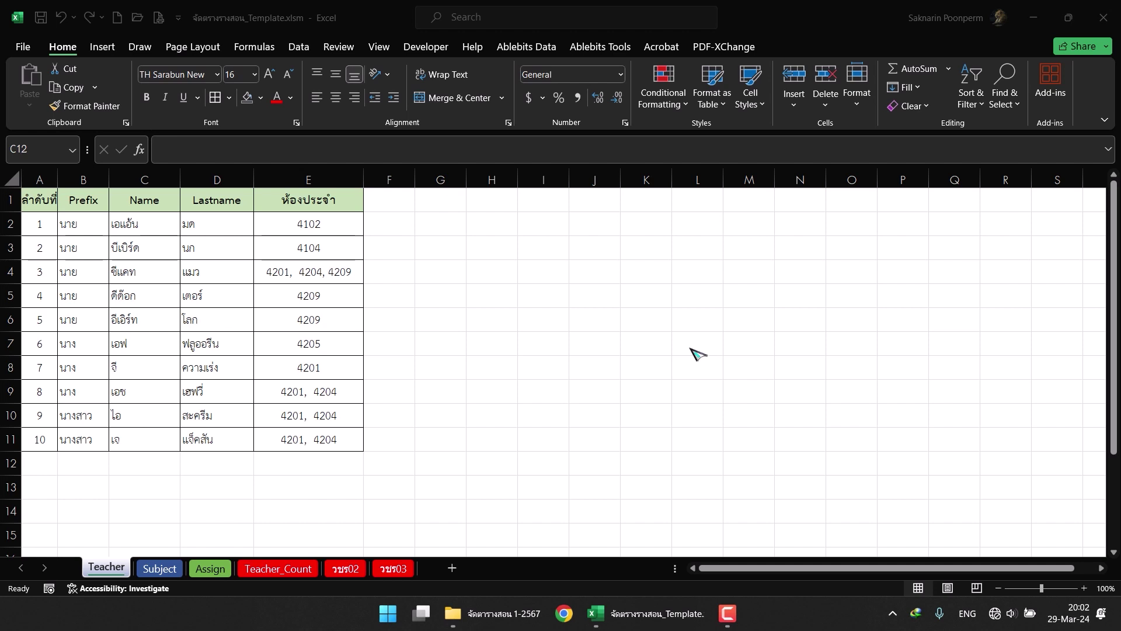
Review the Teacher sheet, checking the prefix, first and last names and homerooms in rows 7 and 11.
left_click(159, 569)
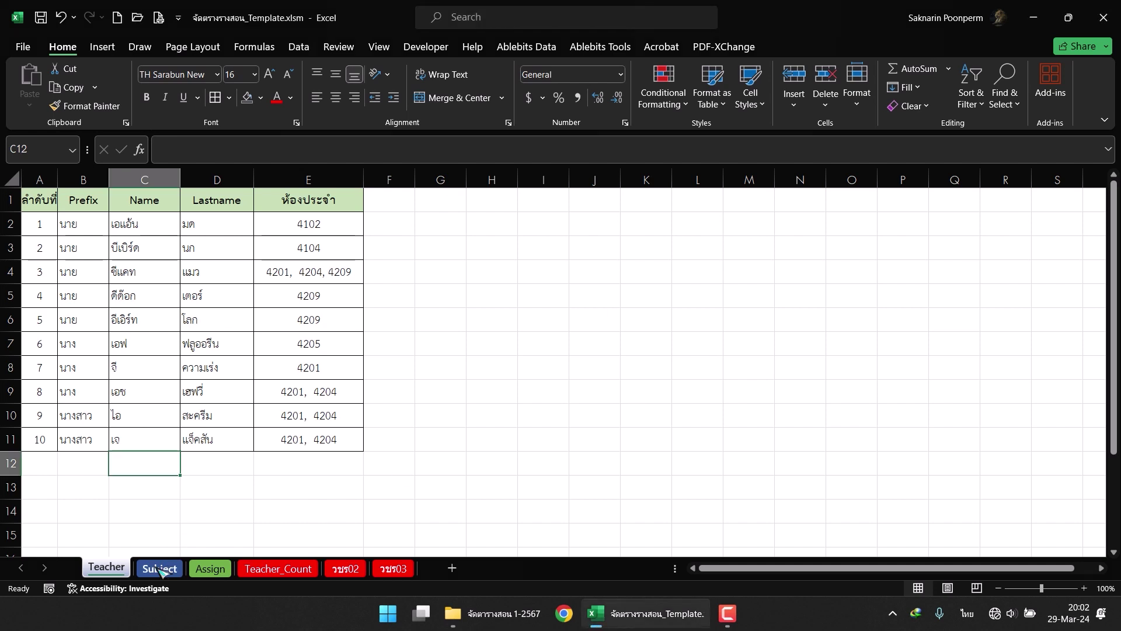
left_click(159, 569)
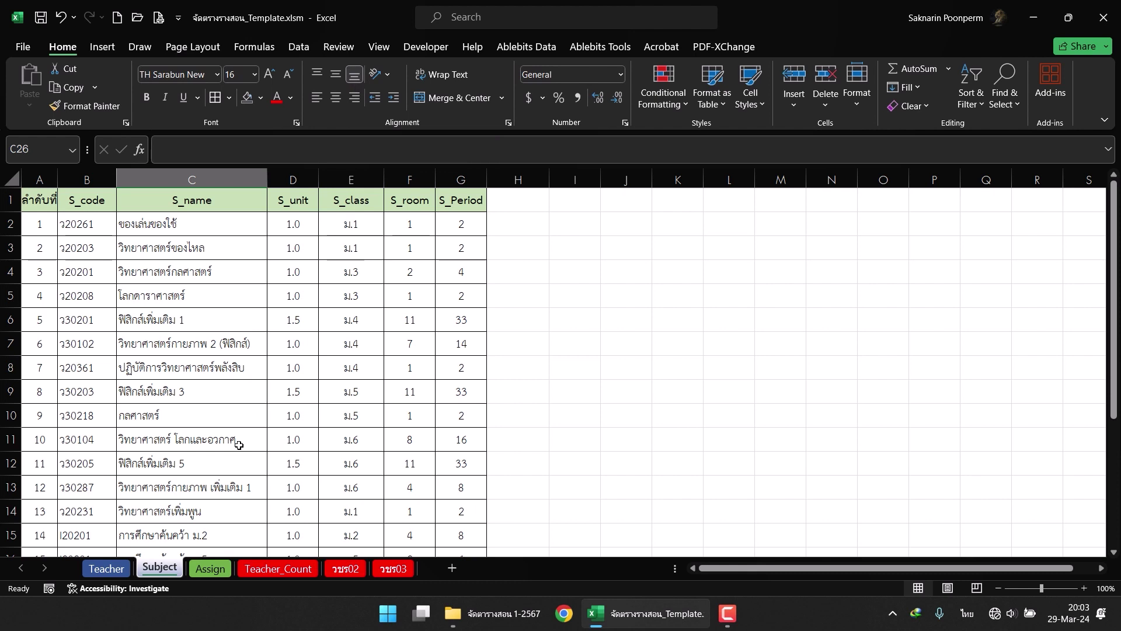
left_click(106, 568)
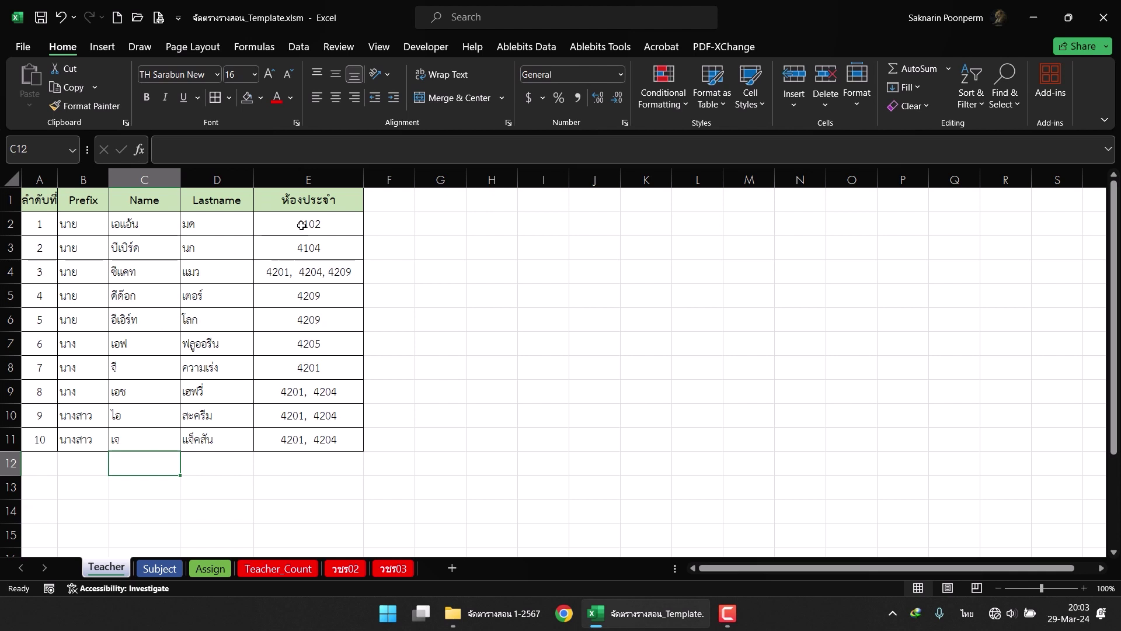
left_click(77, 349)
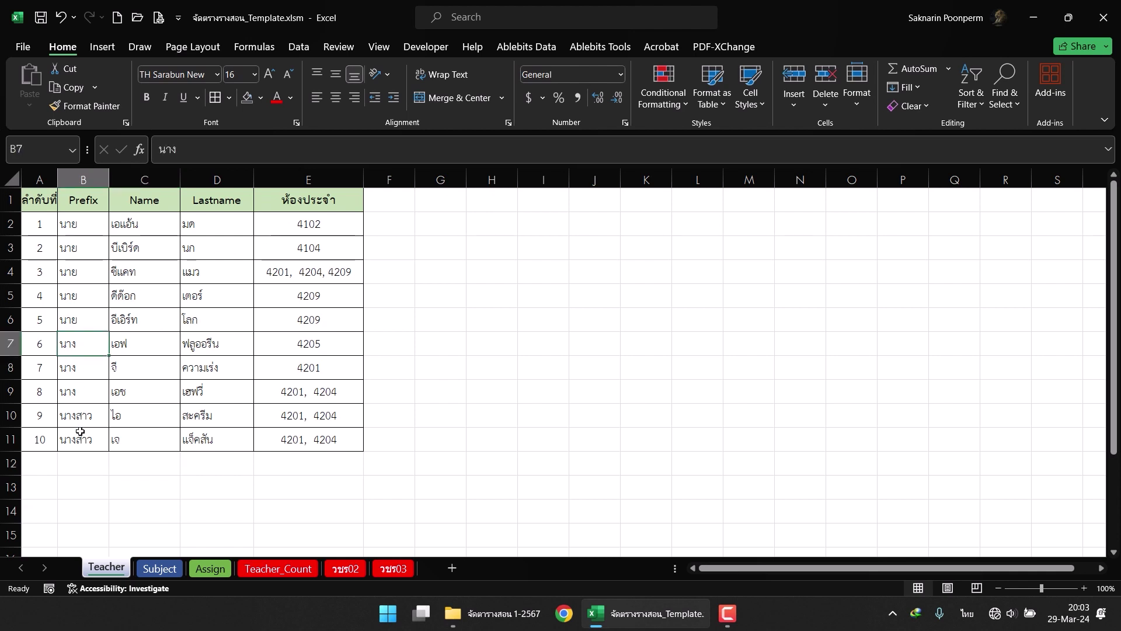
left_click(78, 436)
left_click(129, 441)
left_click(202, 441)
left_click(294, 437)
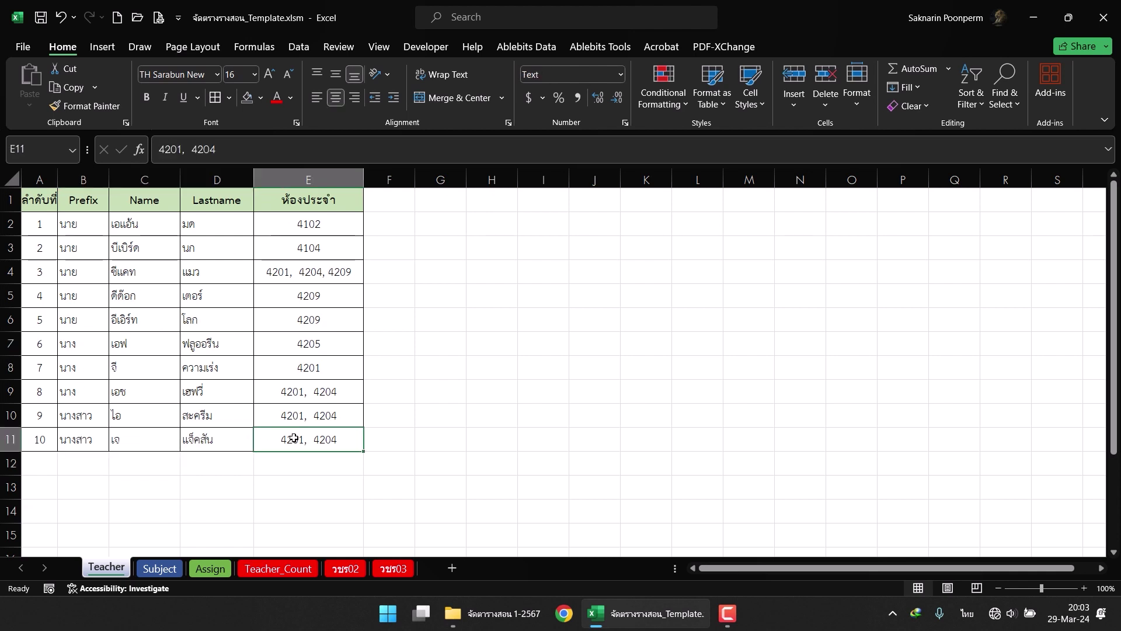
Highlight teacher rows 9–11 below the list, then move over to the Subject course list.
left_click(39, 468)
left_click(40, 485)
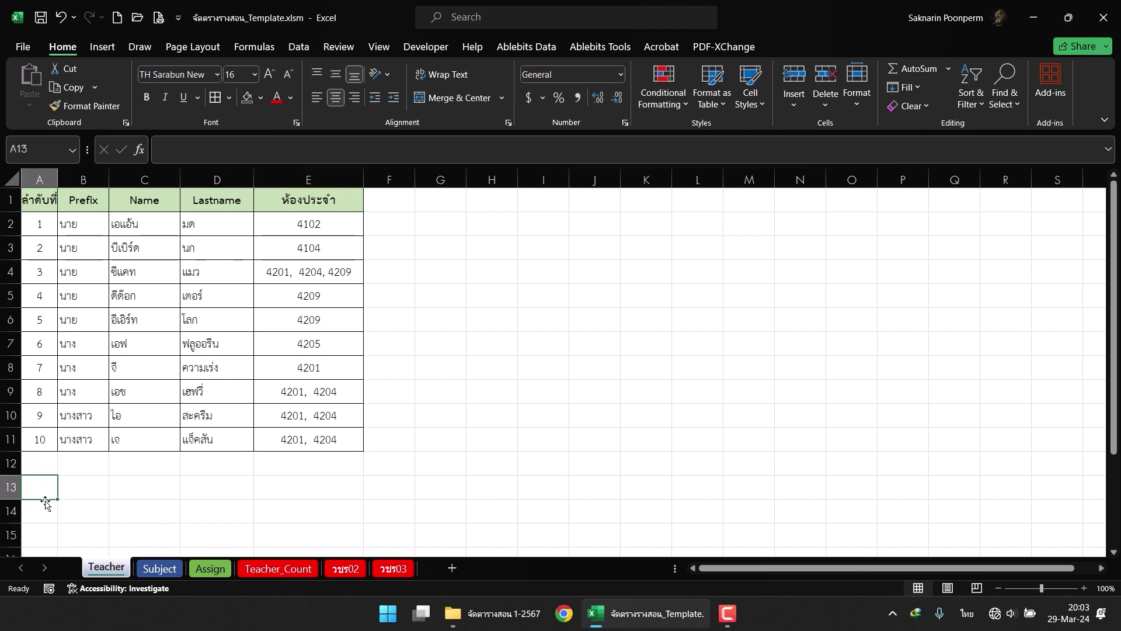
left_click(44, 505)
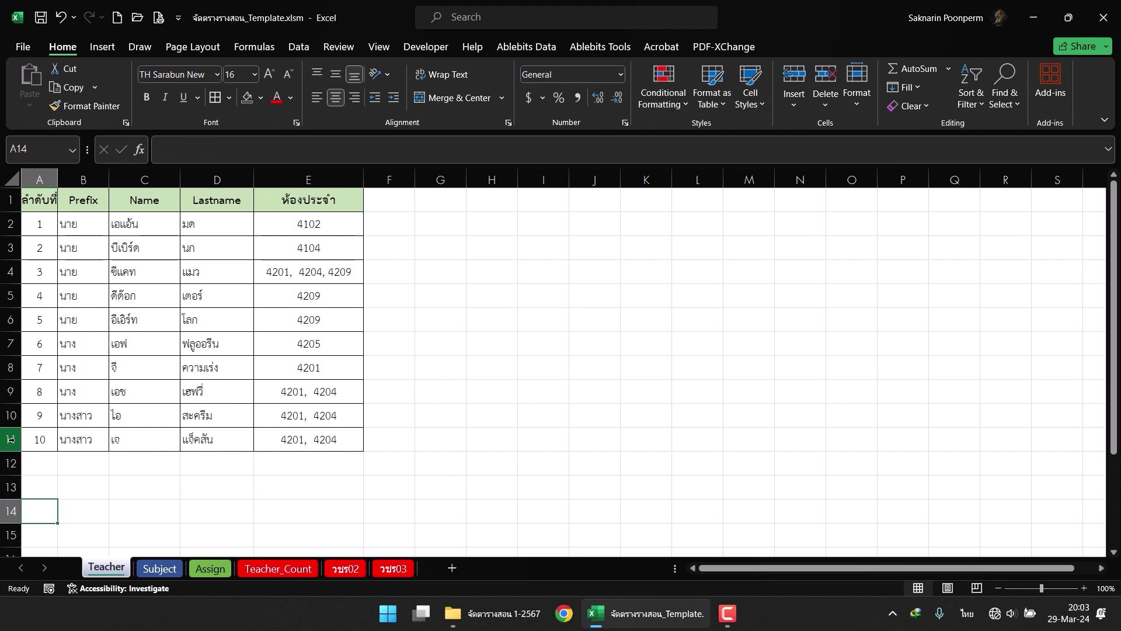
left_click_drag(11, 439, 10, 390)
left_click(245, 459)
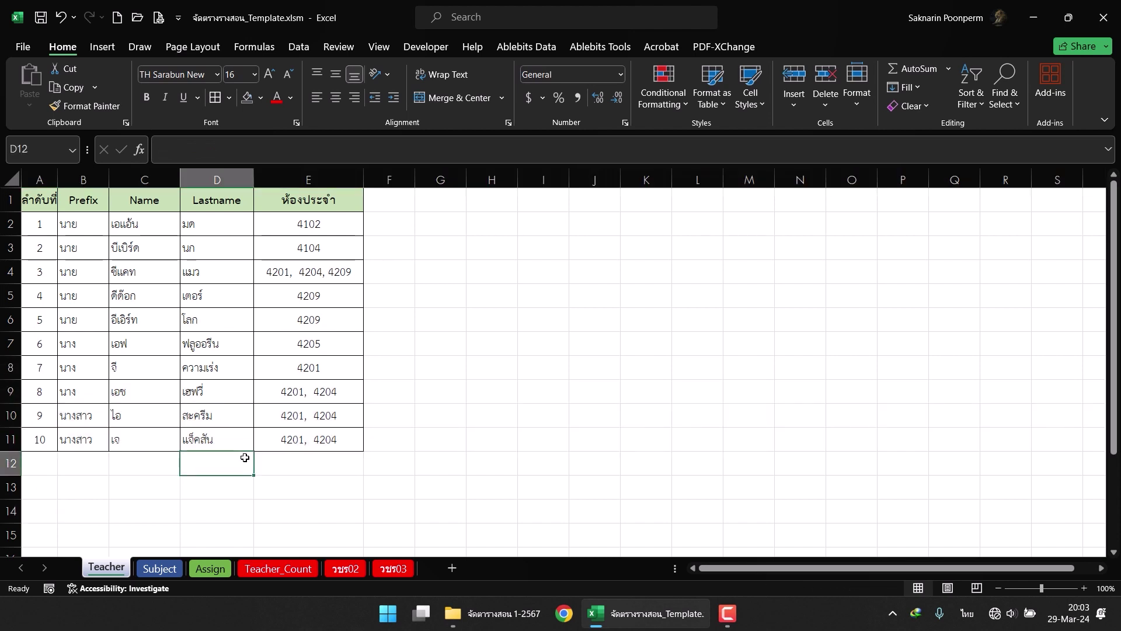
left_click(157, 568)
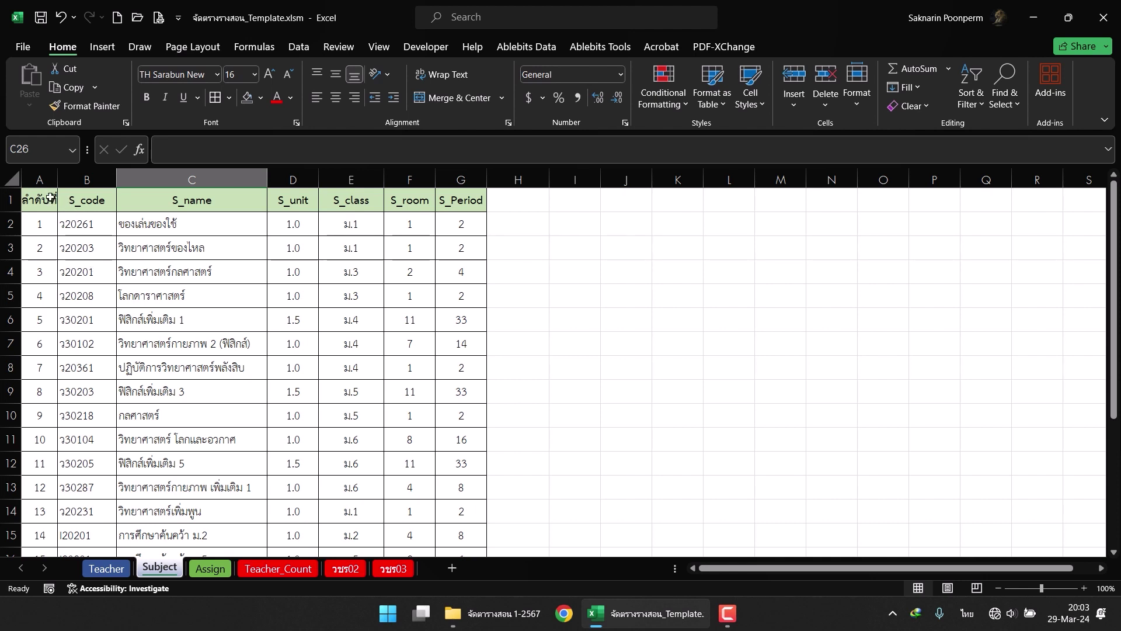
left_click(87, 223)
left_click(154, 231)
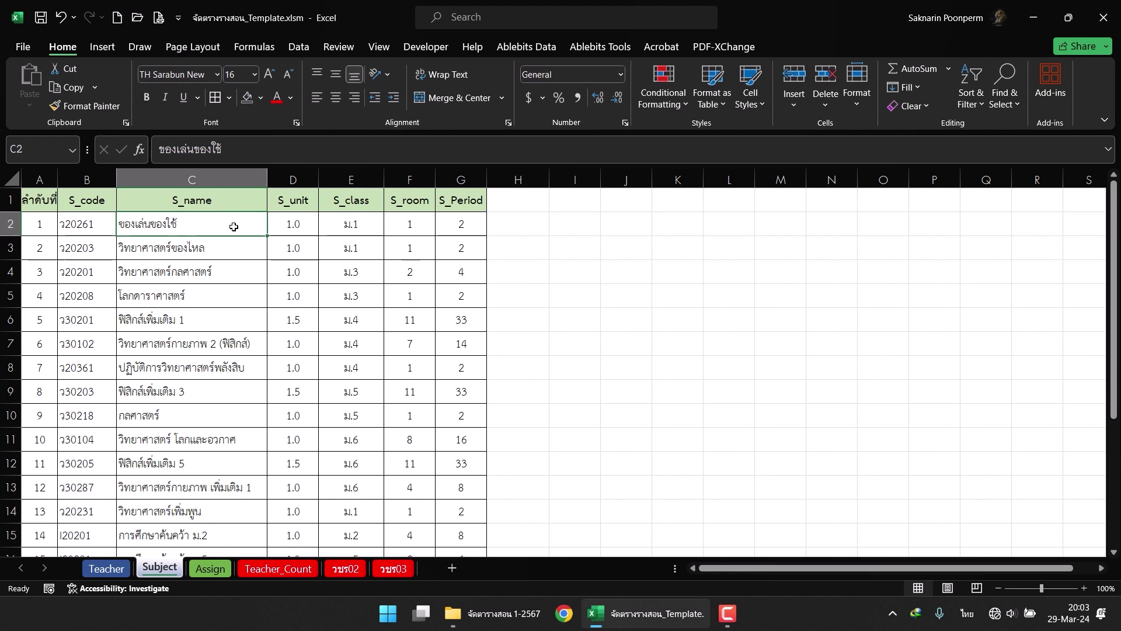
left_click(288, 224)
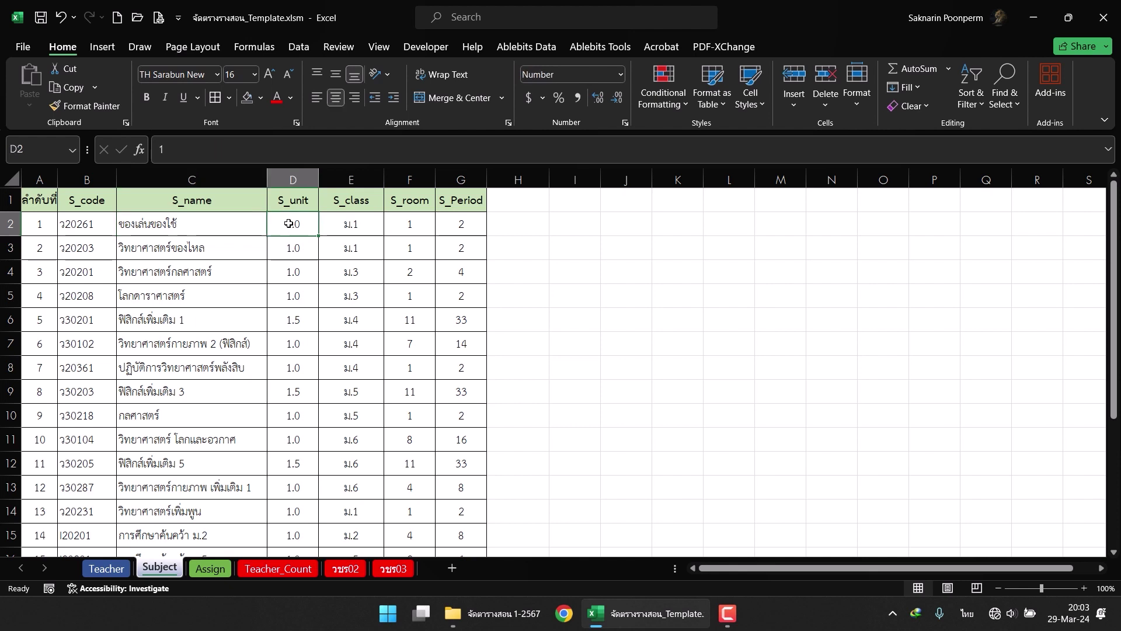
left_click(313, 149)
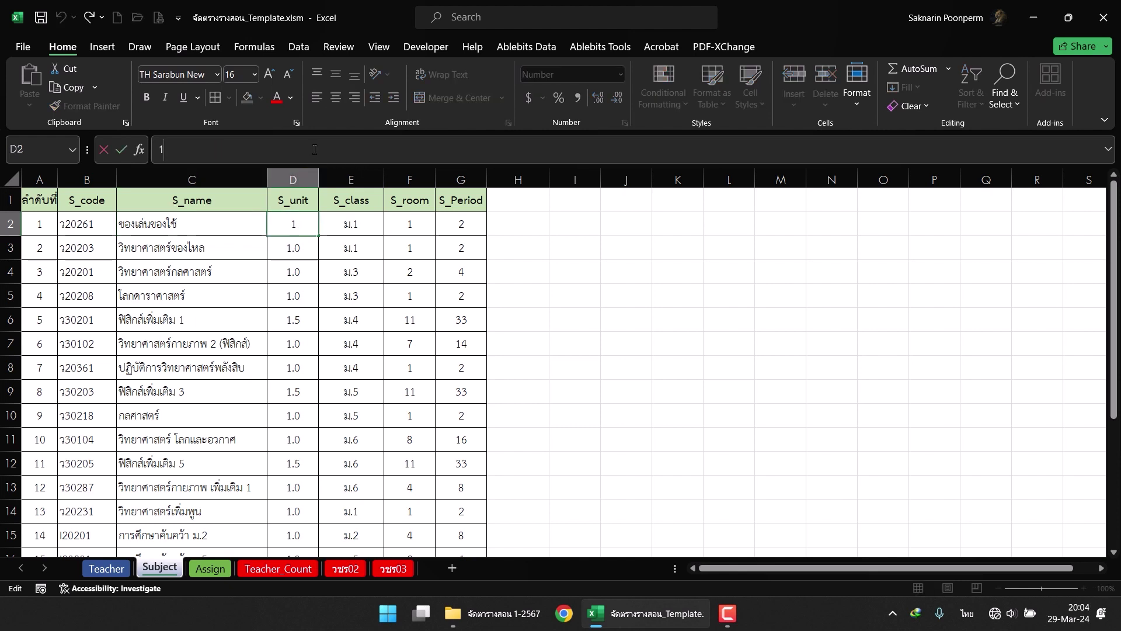
left_click(300, 319)
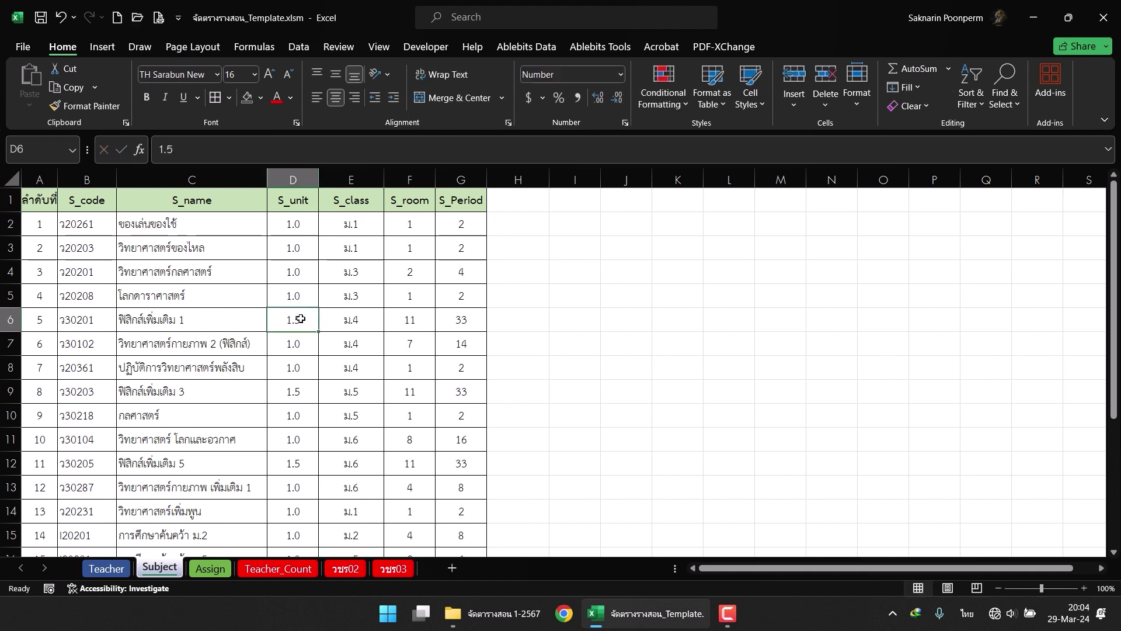
left_click(292, 181)
left_click(299, 250)
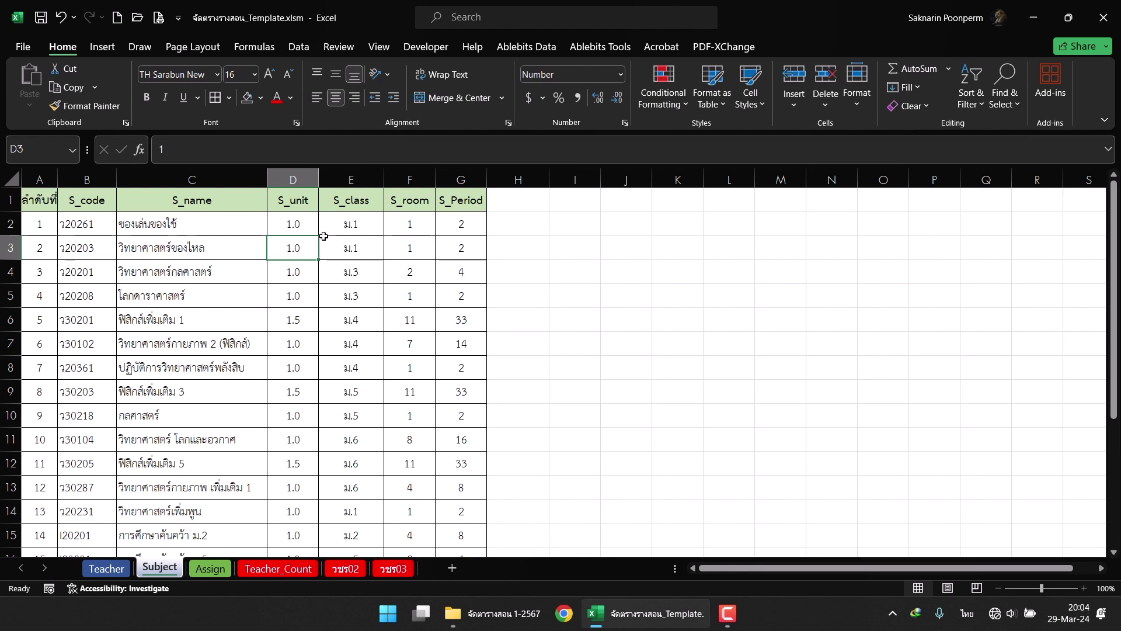
left_click(352, 179)
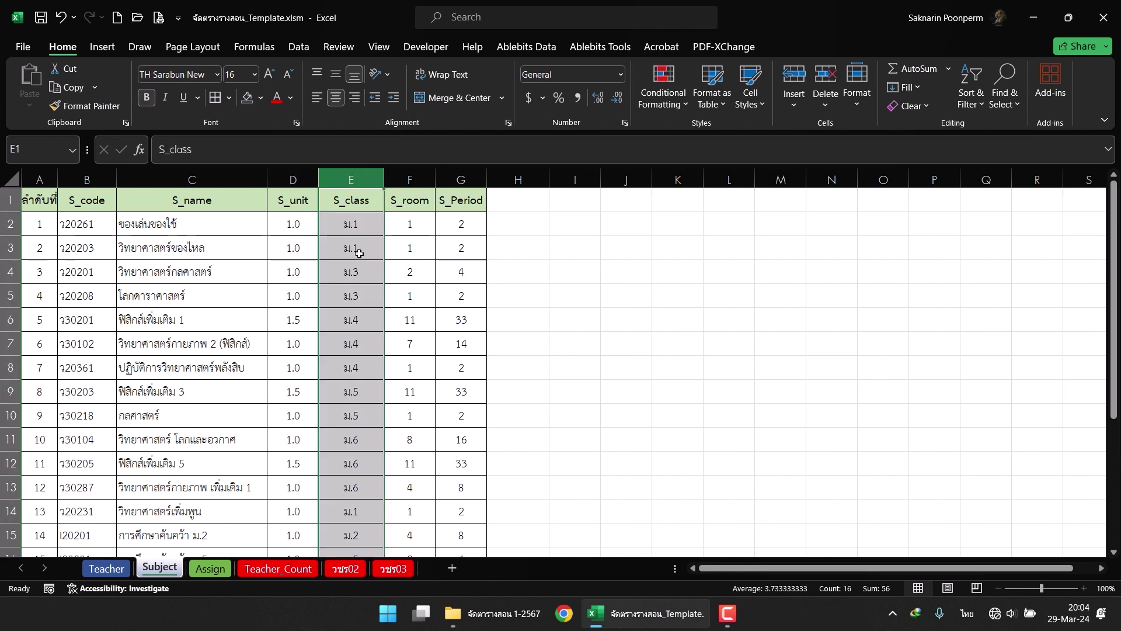
left_click(359, 253)
left_click(353, 280)
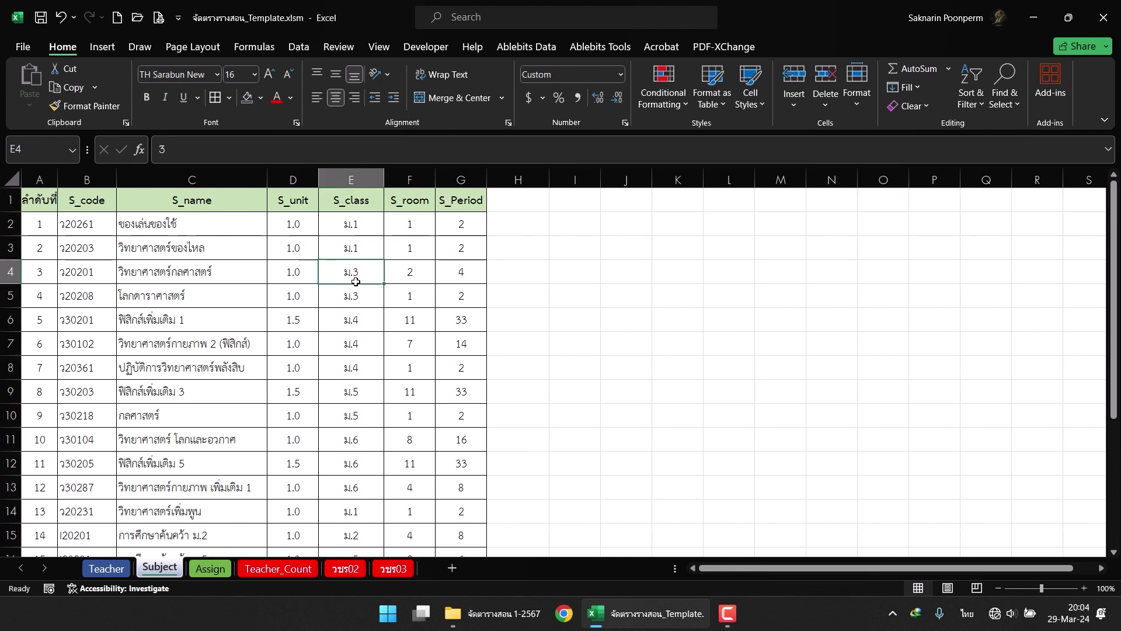
left_click(353, 299)
left_click(352, 318)
left_click(349, 344)
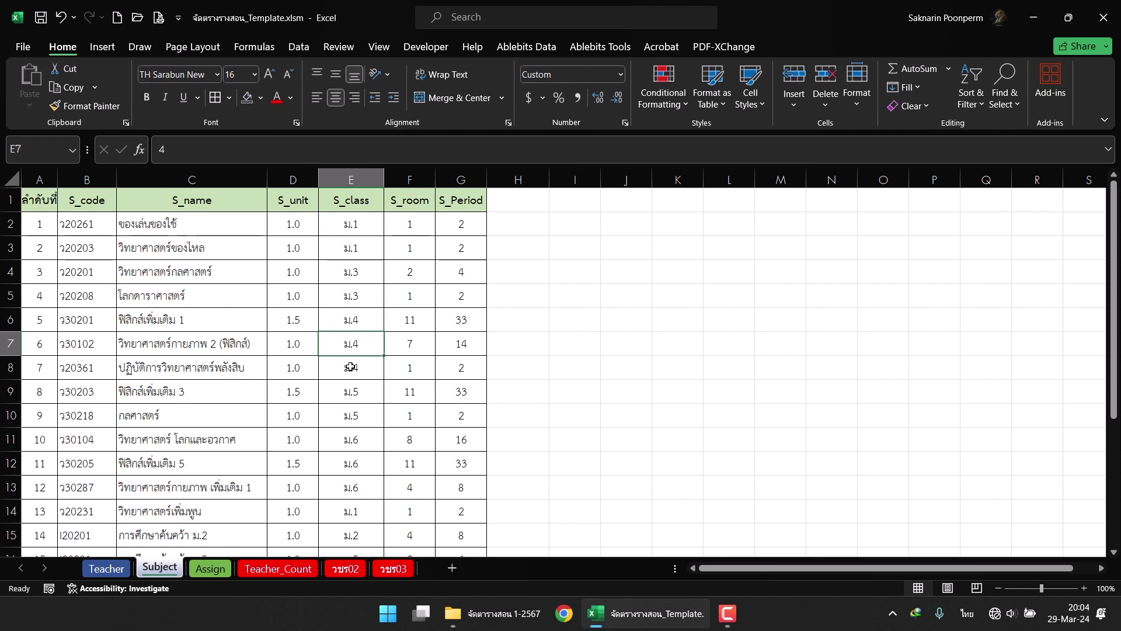
left_click(350, 371)
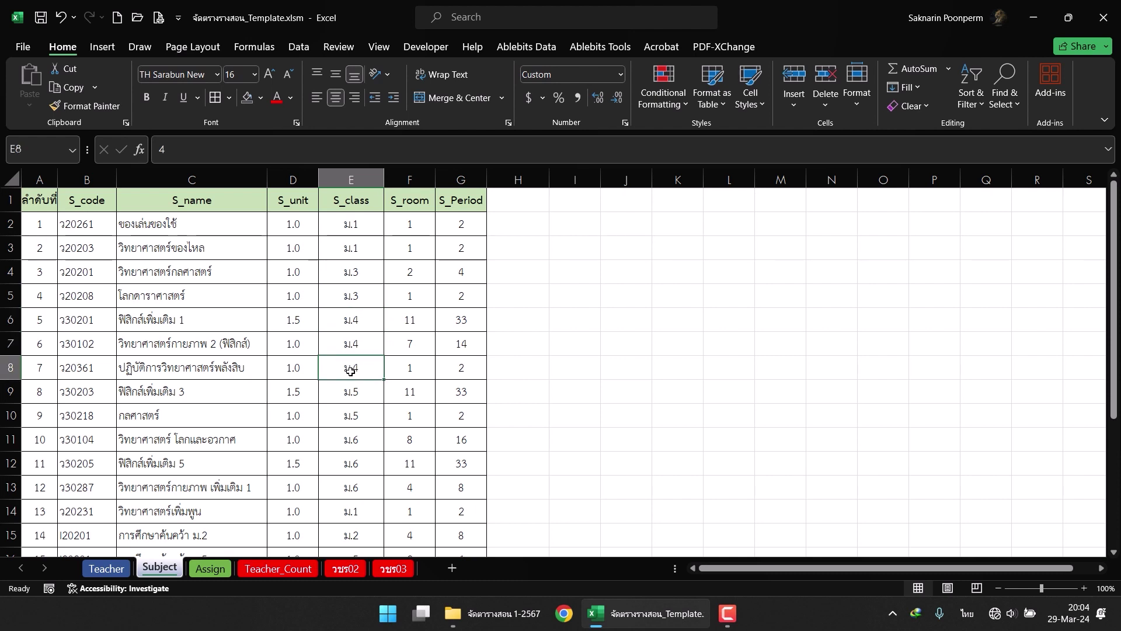
left_click(359, 396)
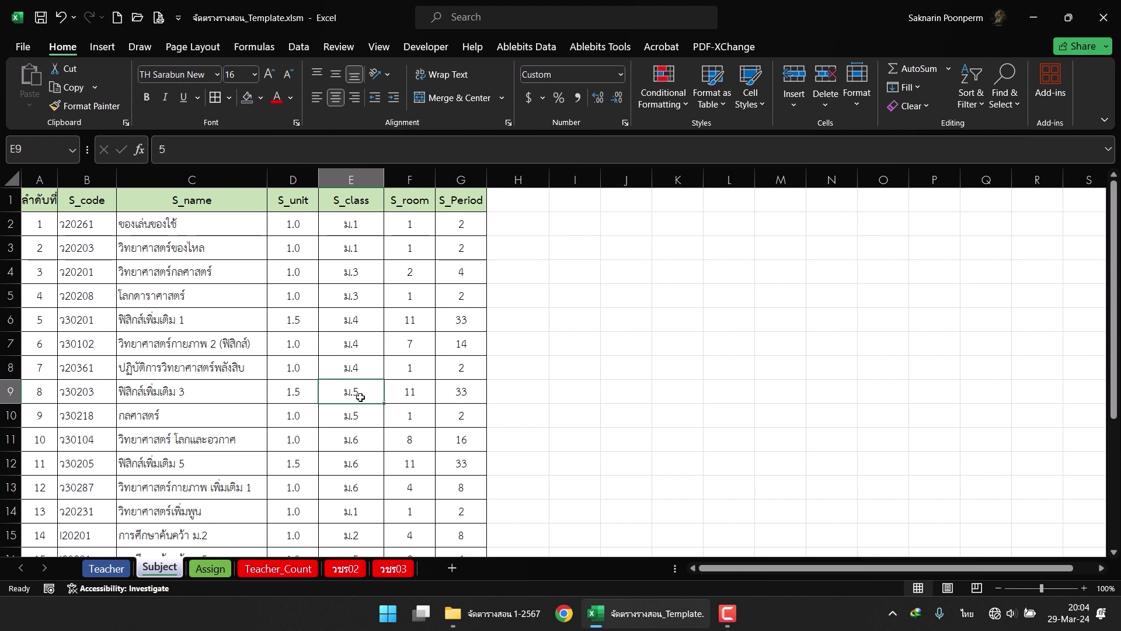
right_click(360, 396)
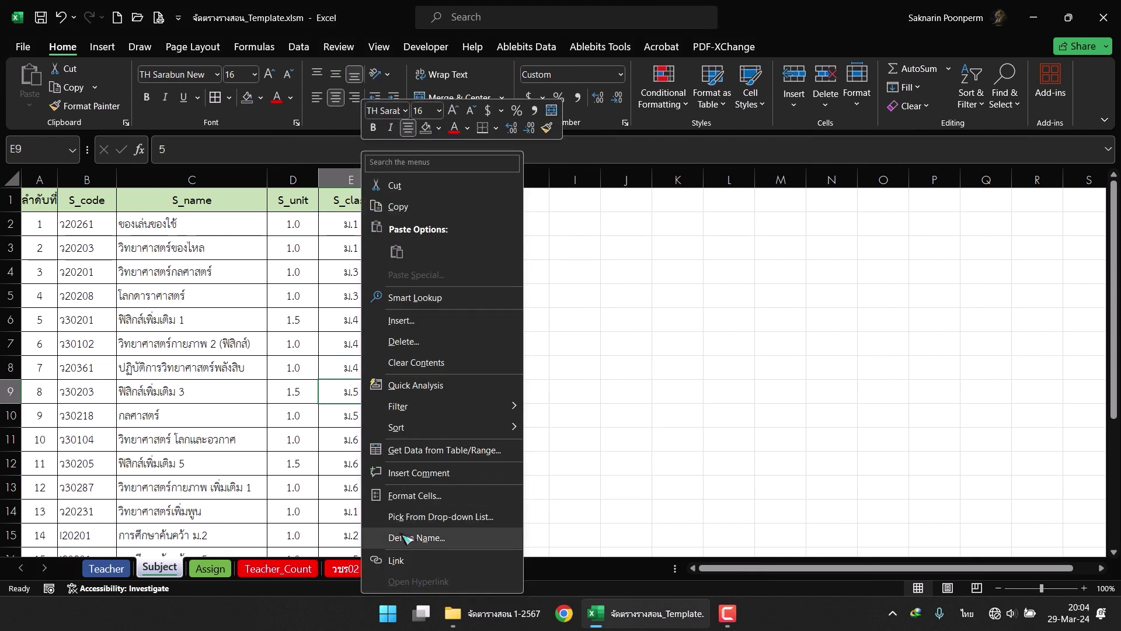
left_click(412, 497)
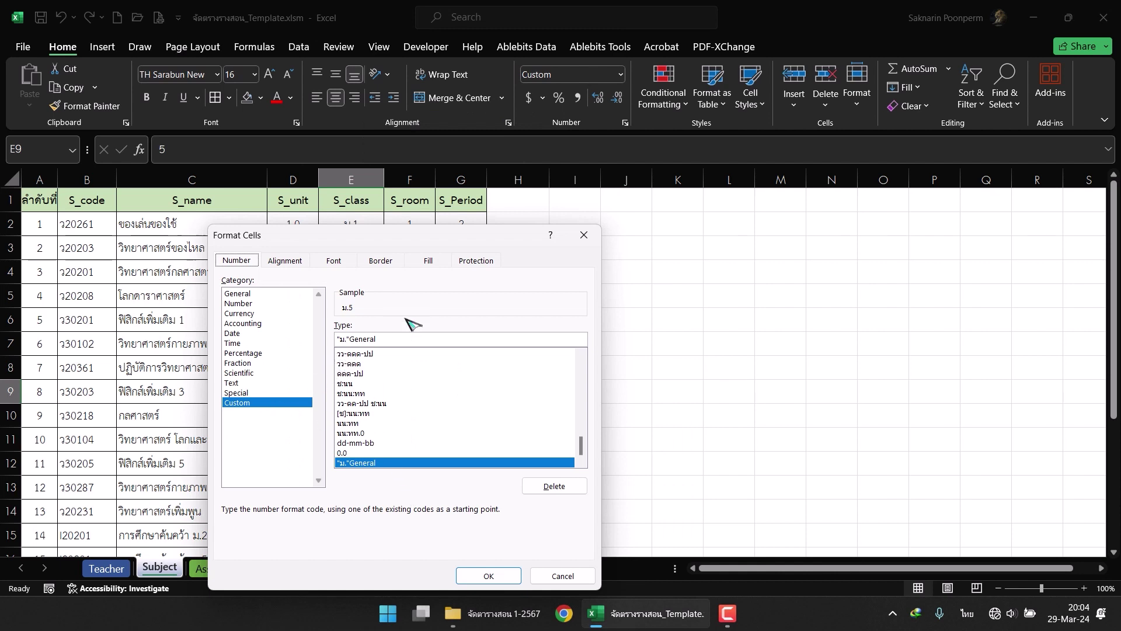
left_click(584, 234)
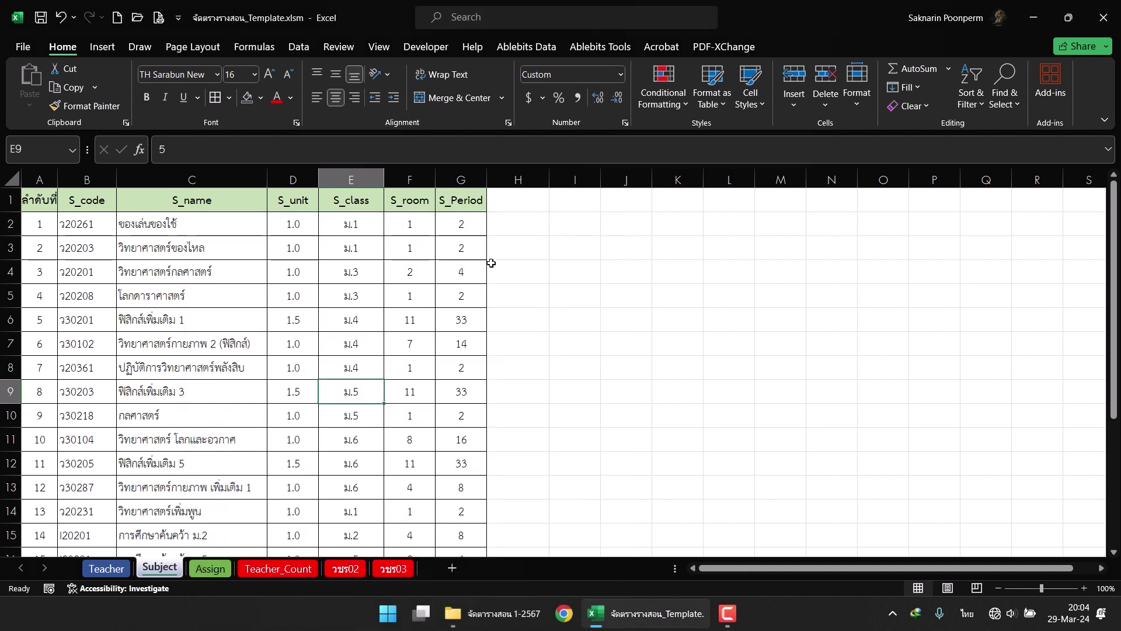
left_click(340, 321)
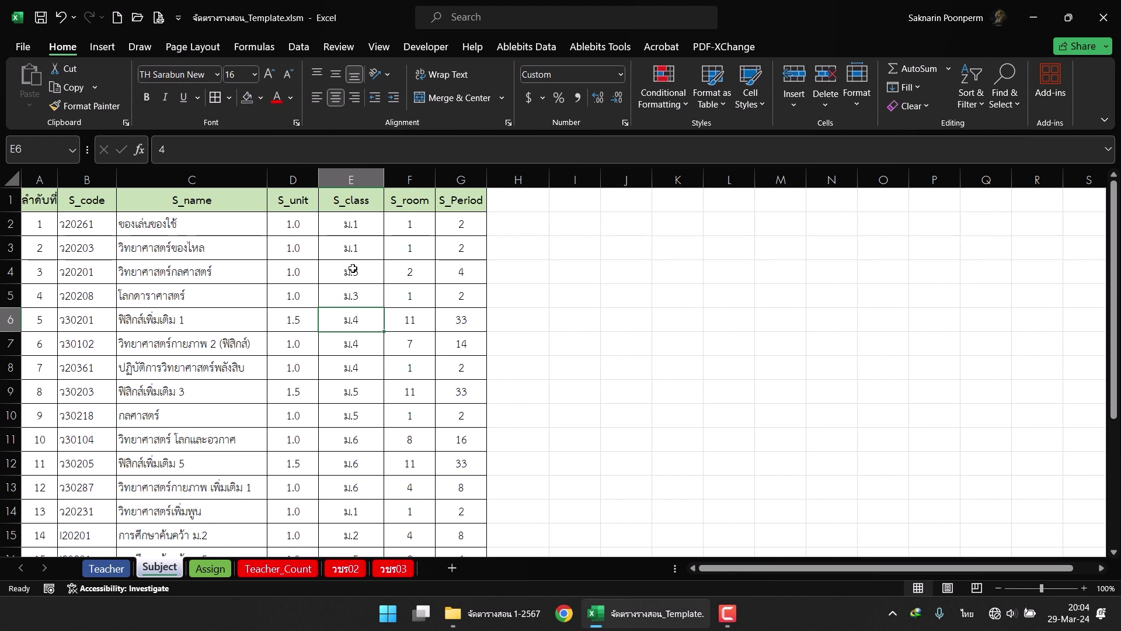
left_click(352, 270)
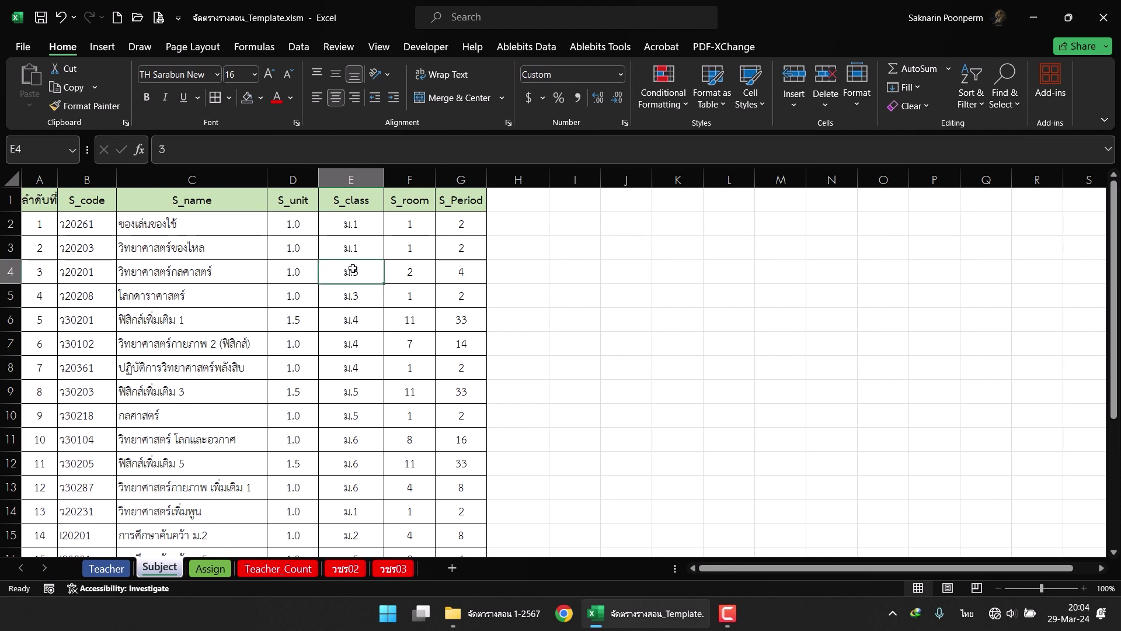
left_click(407, 295)
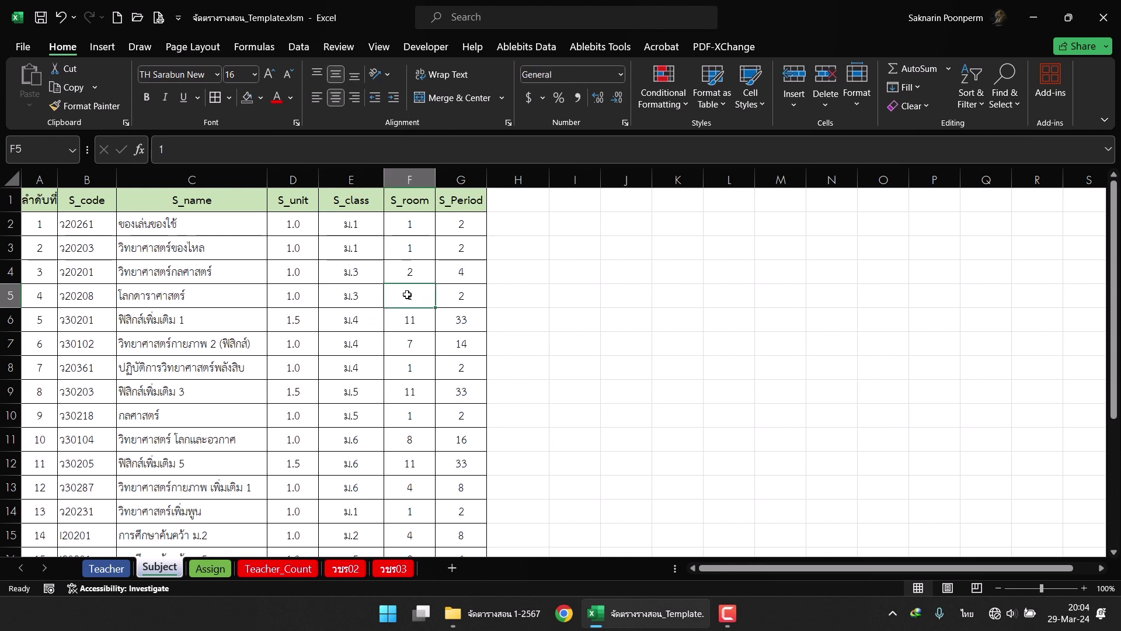
left_click(411, 393)
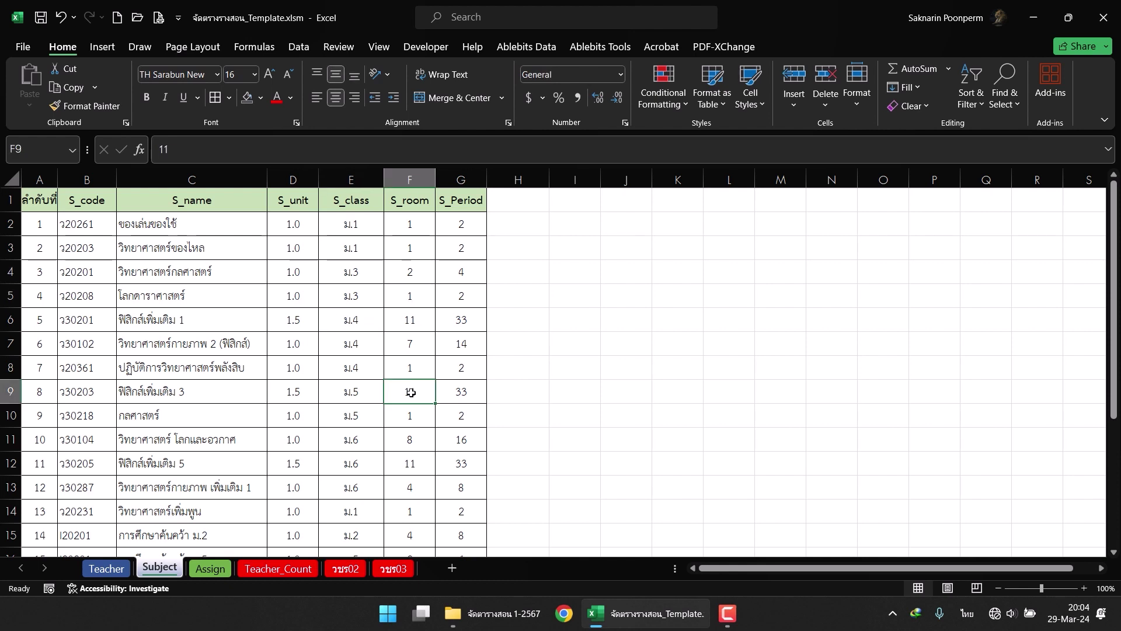
left_click(410, 346)
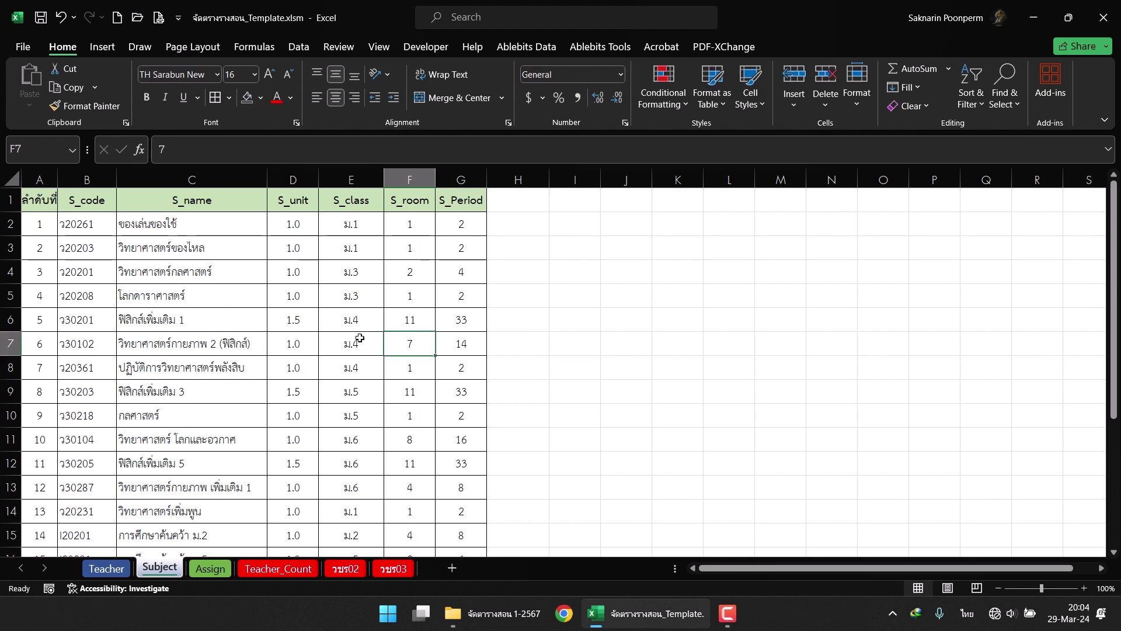
left_click(414, 224)
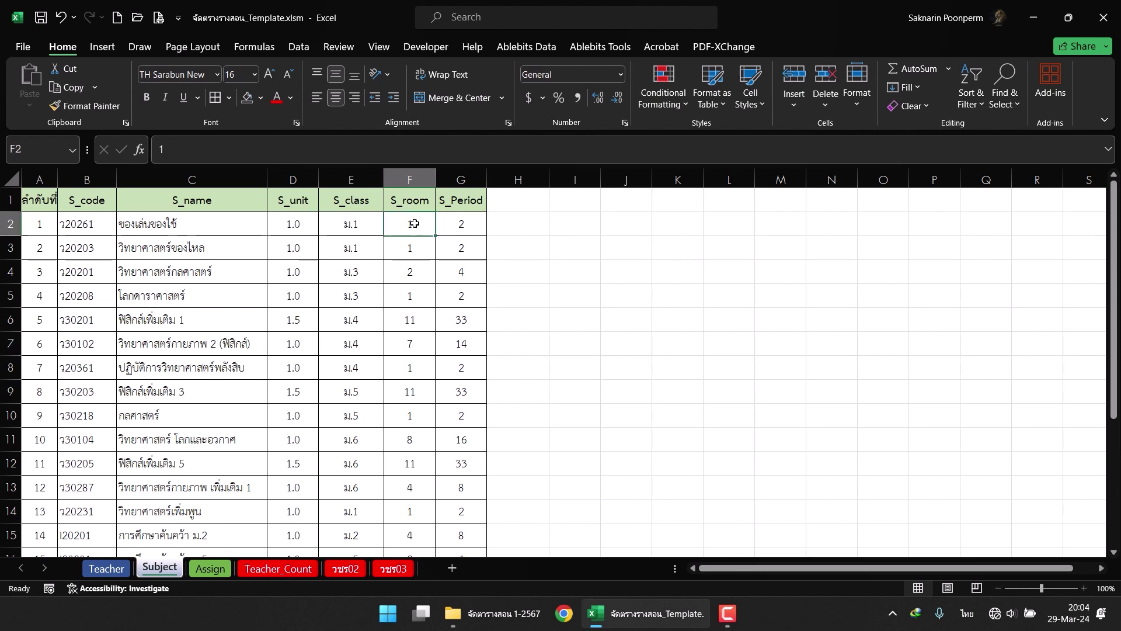
left_click(414, 270)
left_click(416, 328)
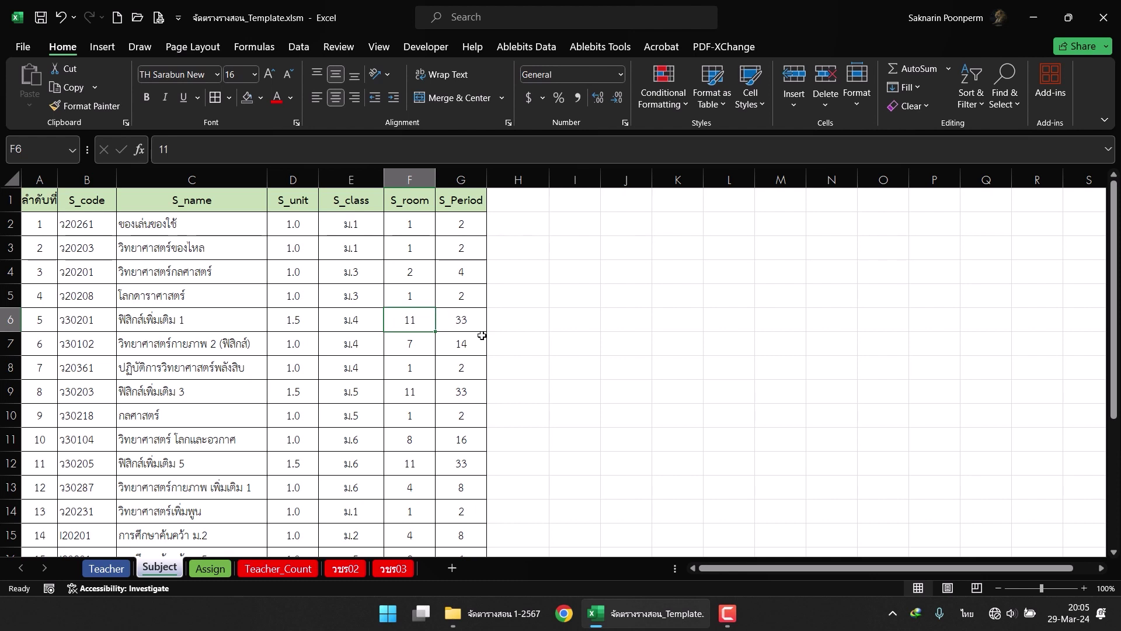
left_click(459, 275)
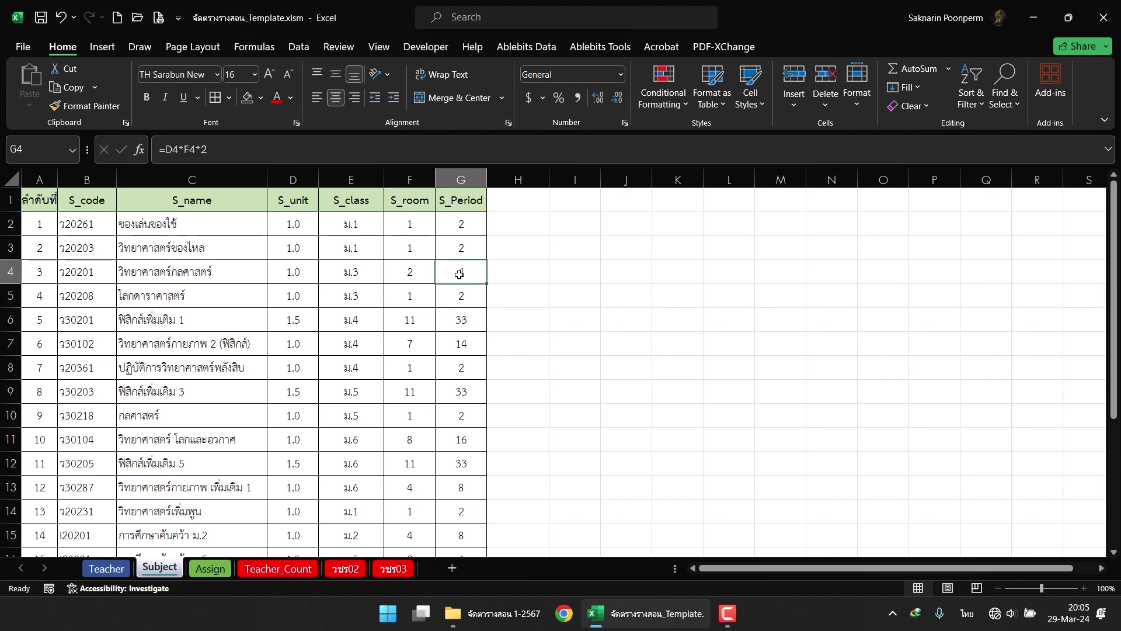
left_click(403, 273)
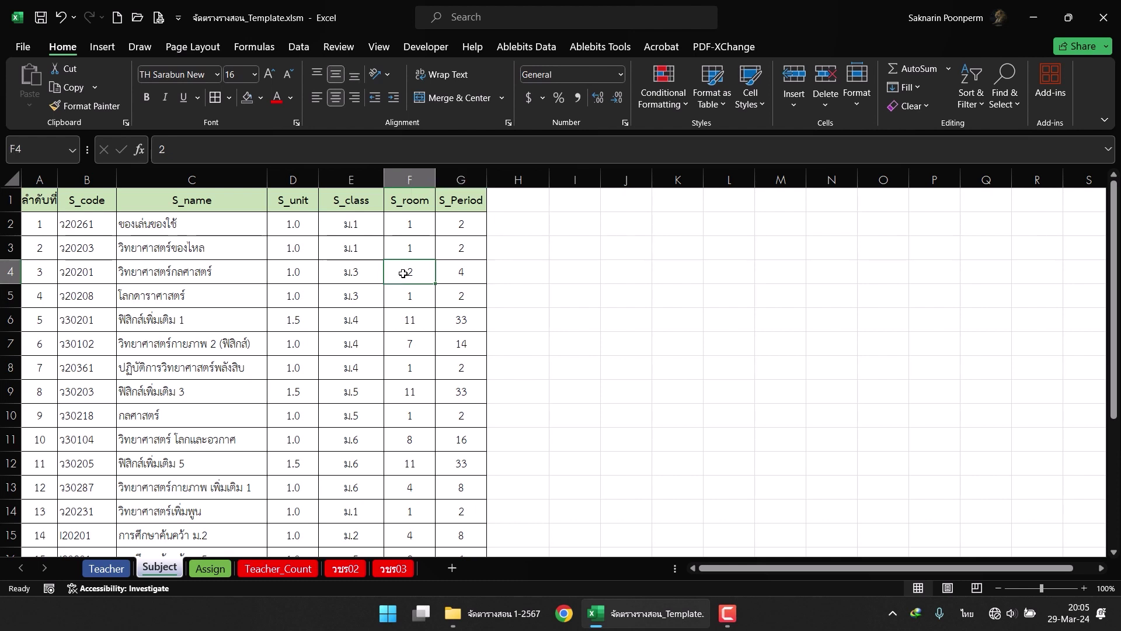
left_click(295, 274)
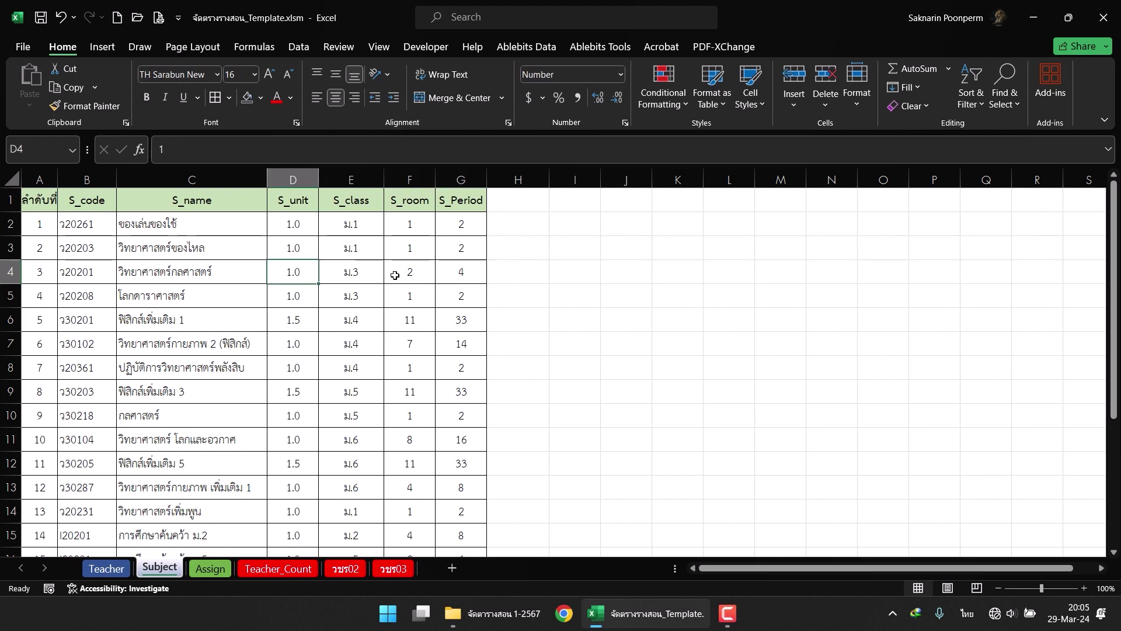
left_click(423, 275)
left_click(463, 272)
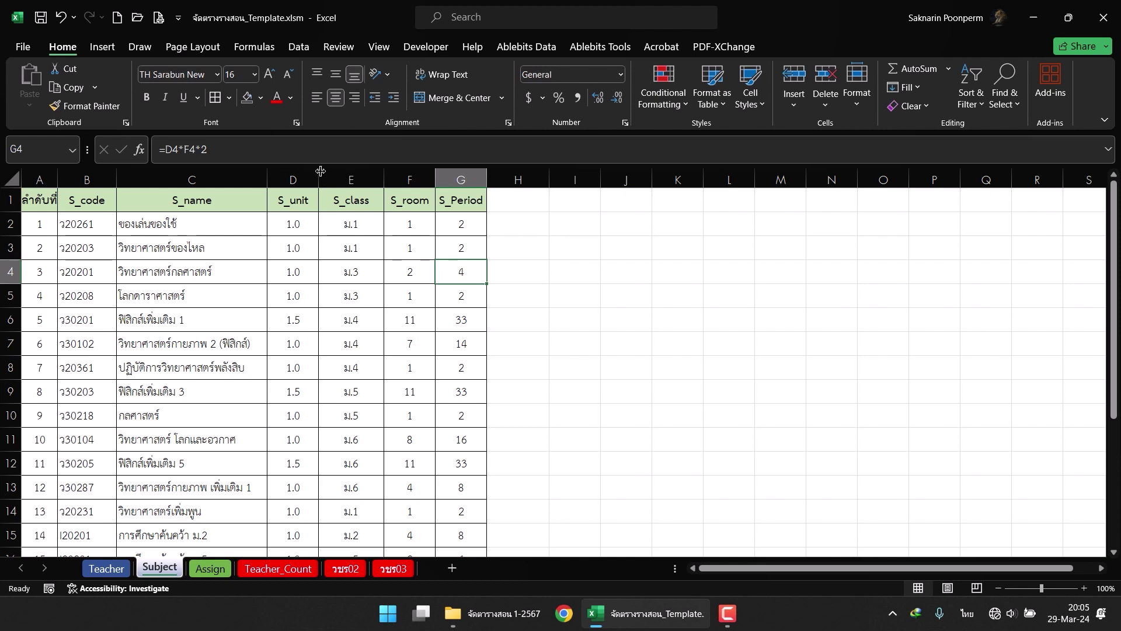
left_click(314, 148)
key("ctrl+Return")
Compare the Assign sheet's code and name columns A–B with Subject's S_code and S_name columns.
left_click(210, 568)
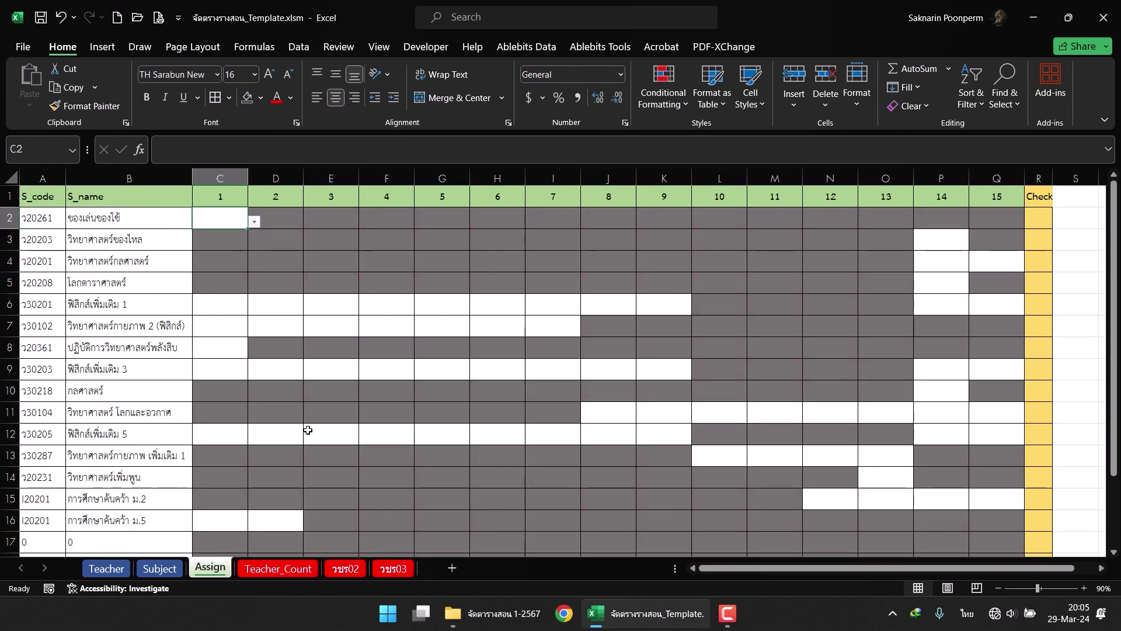
left_click_drag(42, 177, 129, 178)
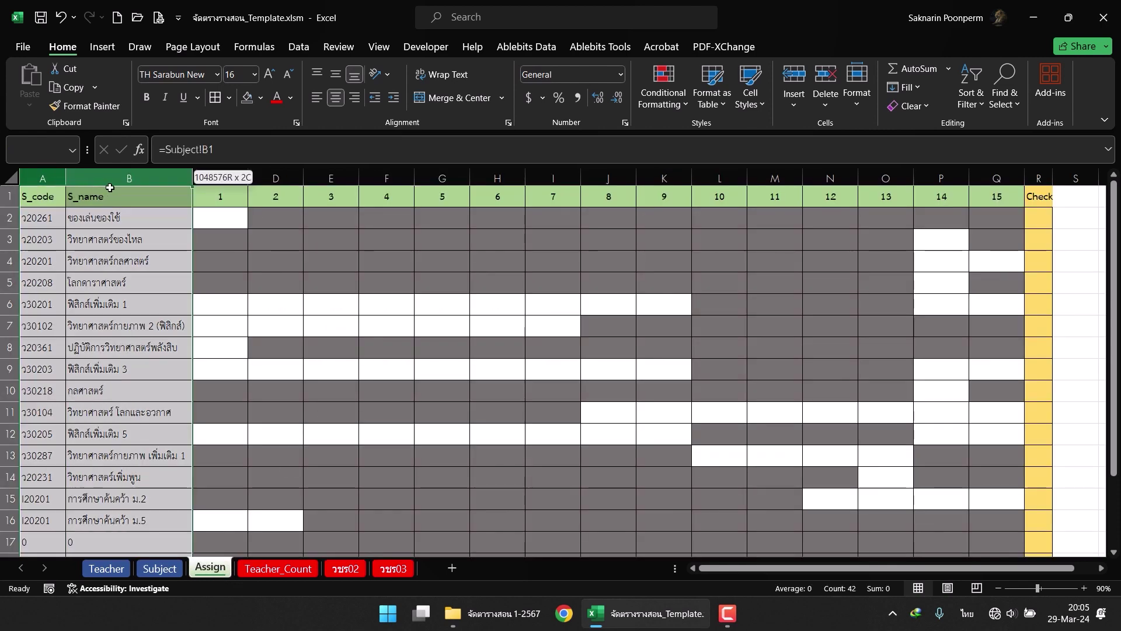
left_click(163, 569)
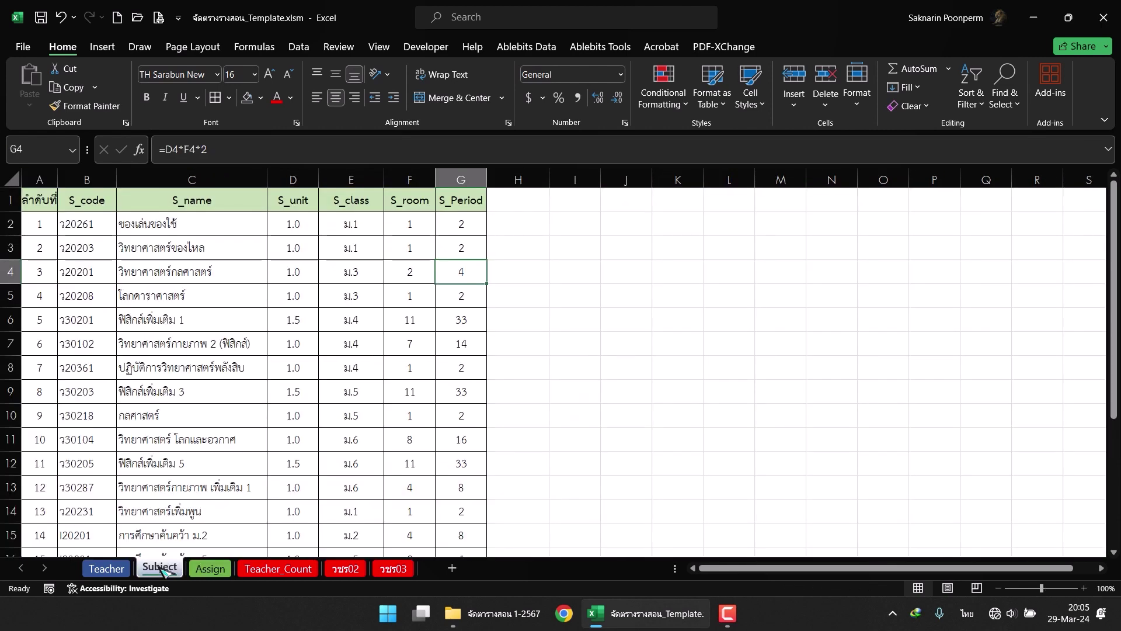
left_click_drag(87, 179, 153, 190)
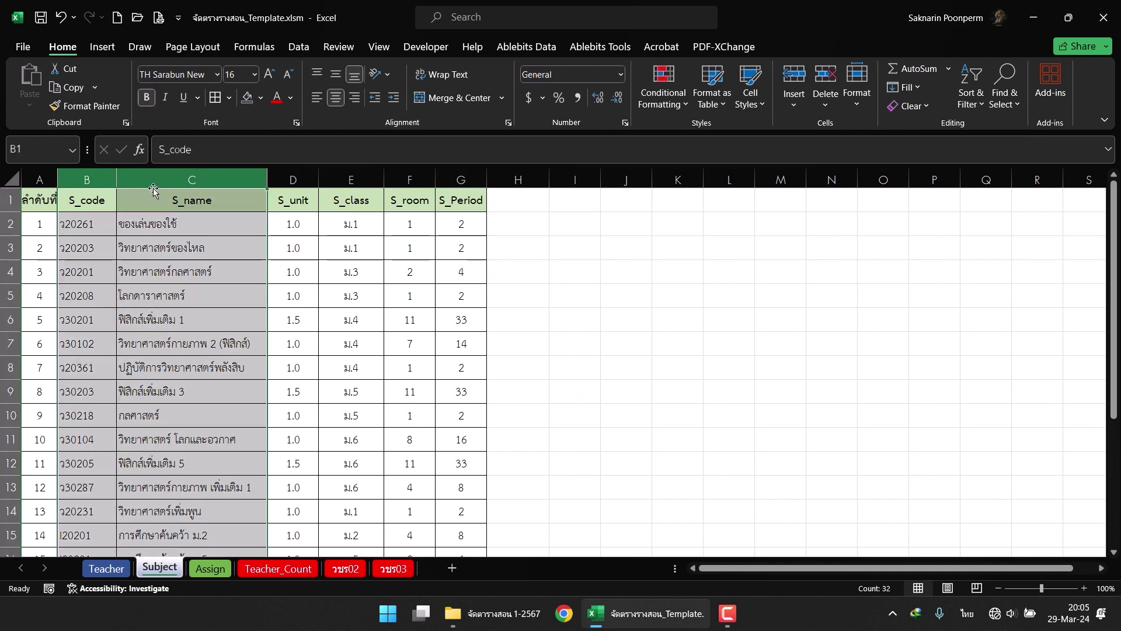
Browse the Assign subject-by-period grid down and back up to the first period slot C2.
left_click(226, 571)
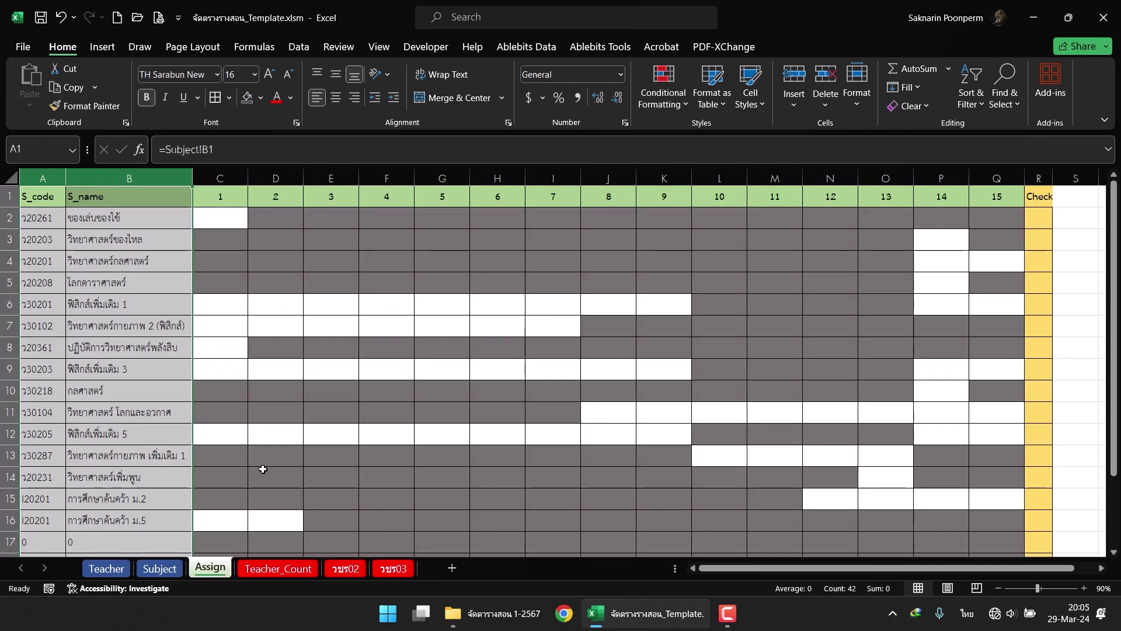
left_click(269, 427)
scroll(111, 406, "down", 2)
scroll(110, 406, "down", 1)
scroll(111, 406, "up", 1)
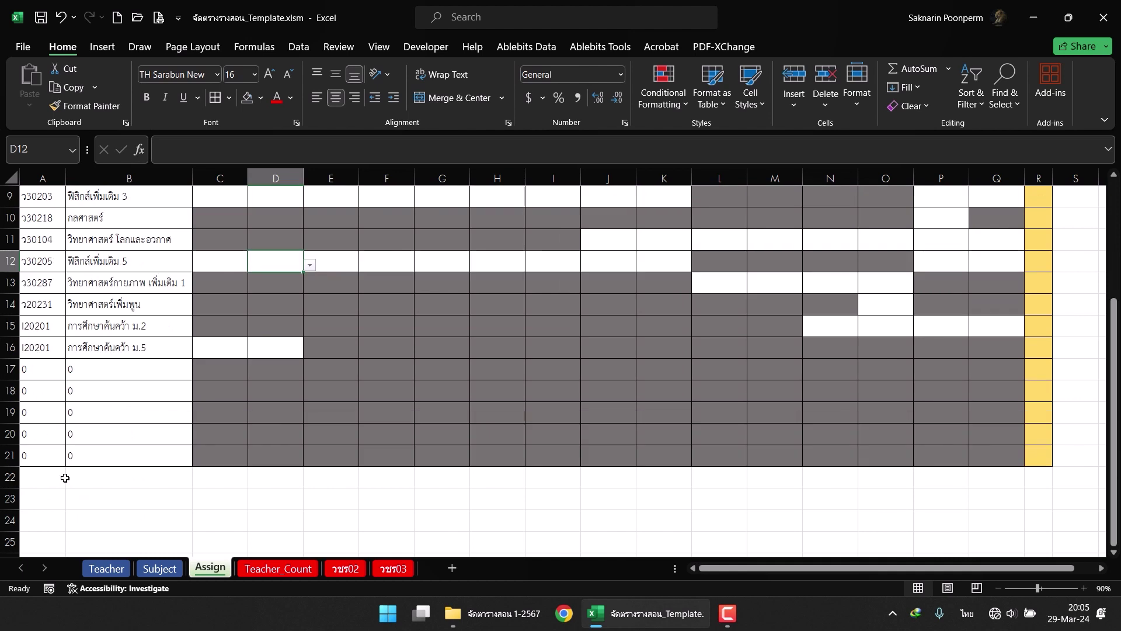
scroll(177, 453, "up", 1)
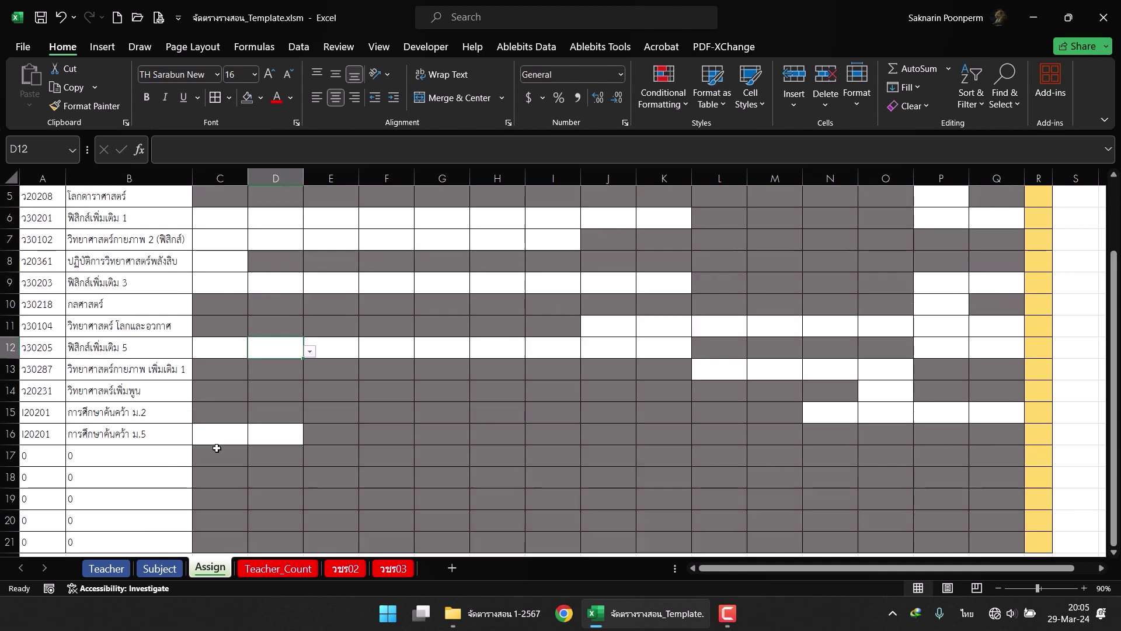
scroll(214, 442, "up", 2)
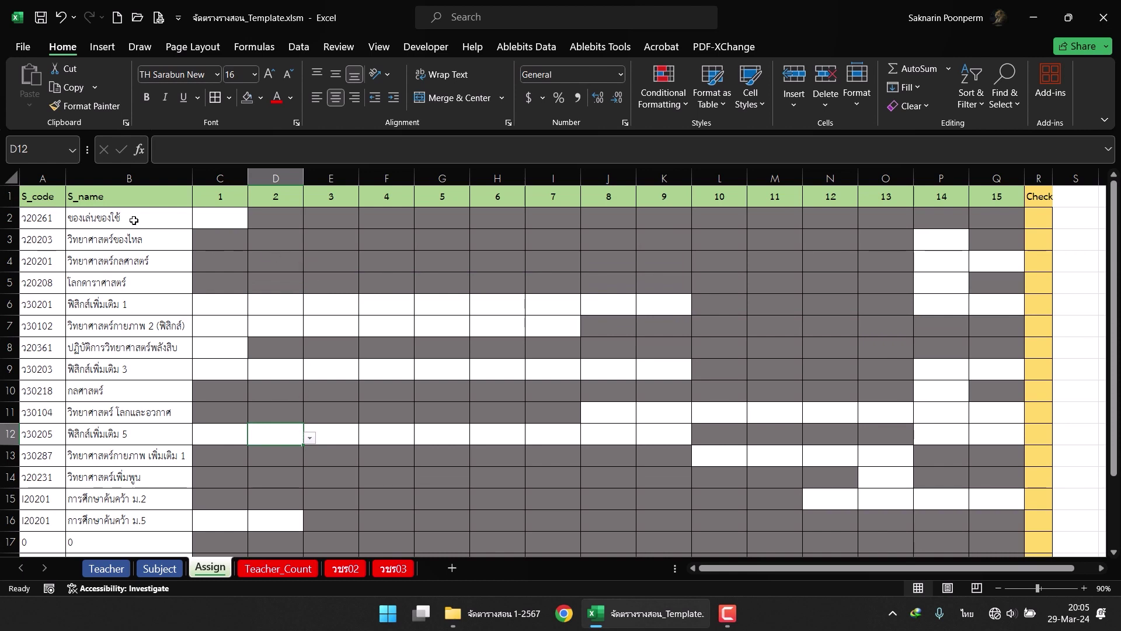
left_click(215, 219)
Check the first course's units and room count on Subject, then select period 15 column Q on Assign.
left_click(160, 568)
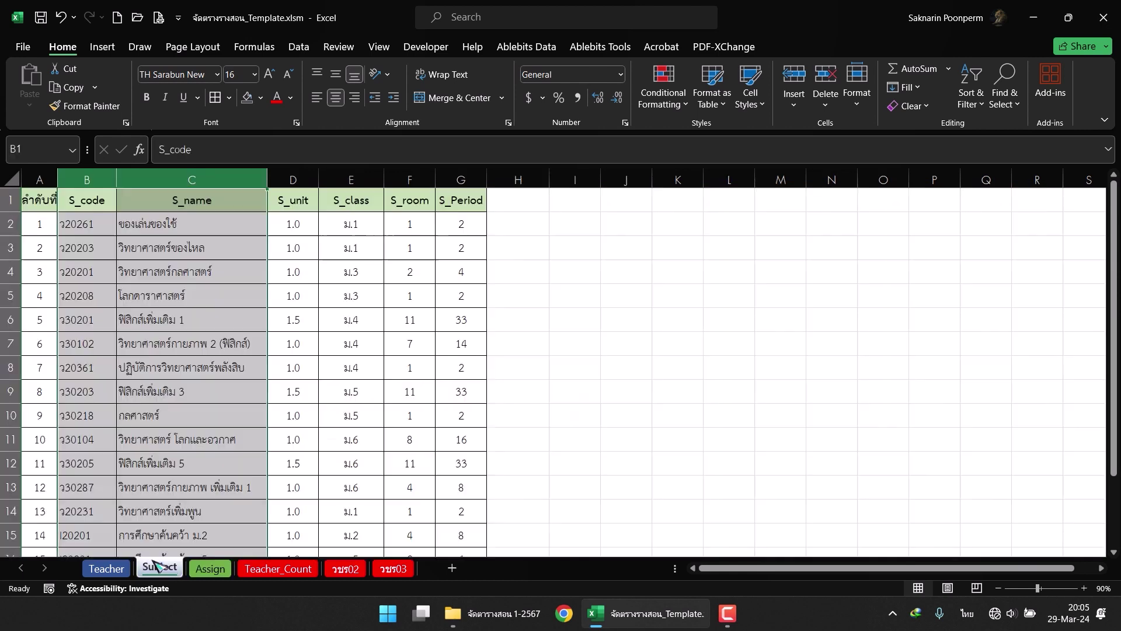
left_click(277, 224)
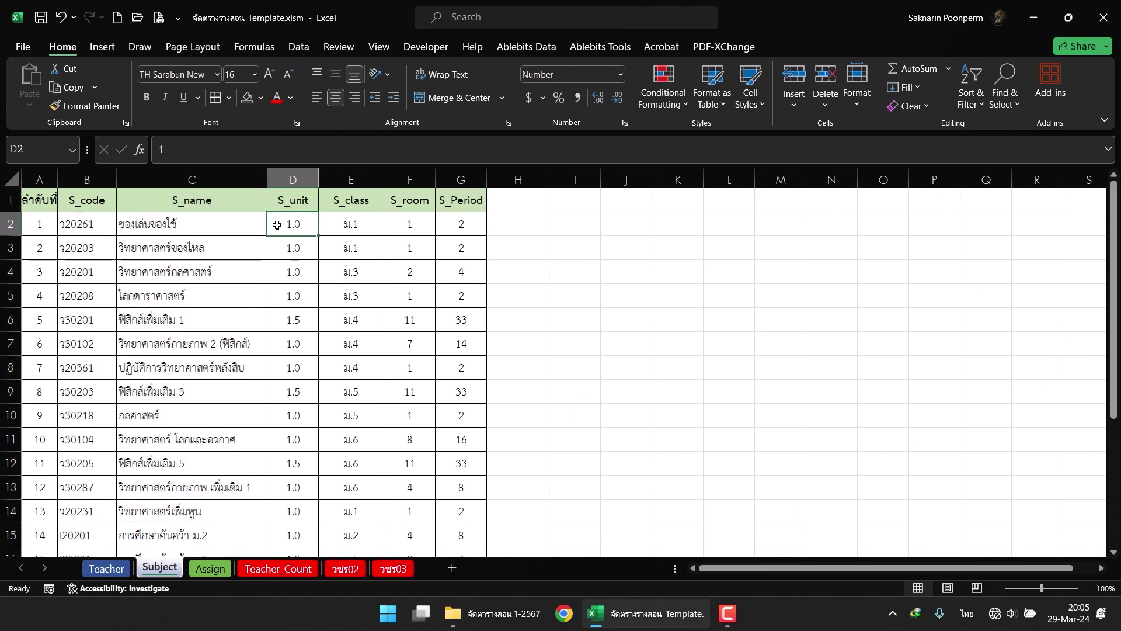
left_click(397, 222)
left_click(210, 567)
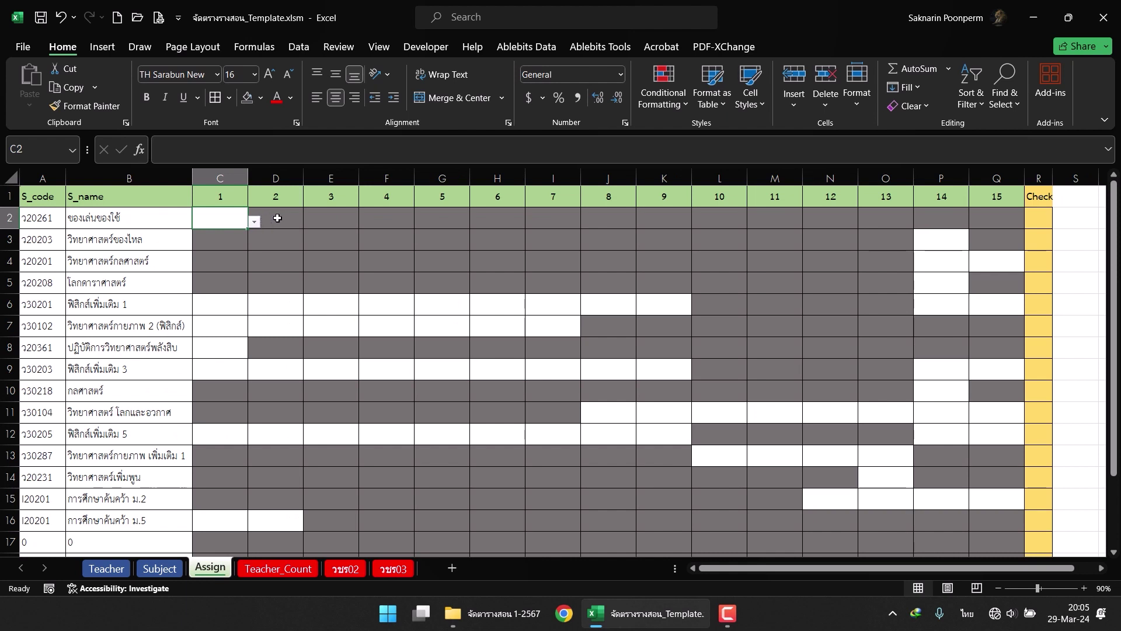
left_click(958, 210)
left_click(996, 217)
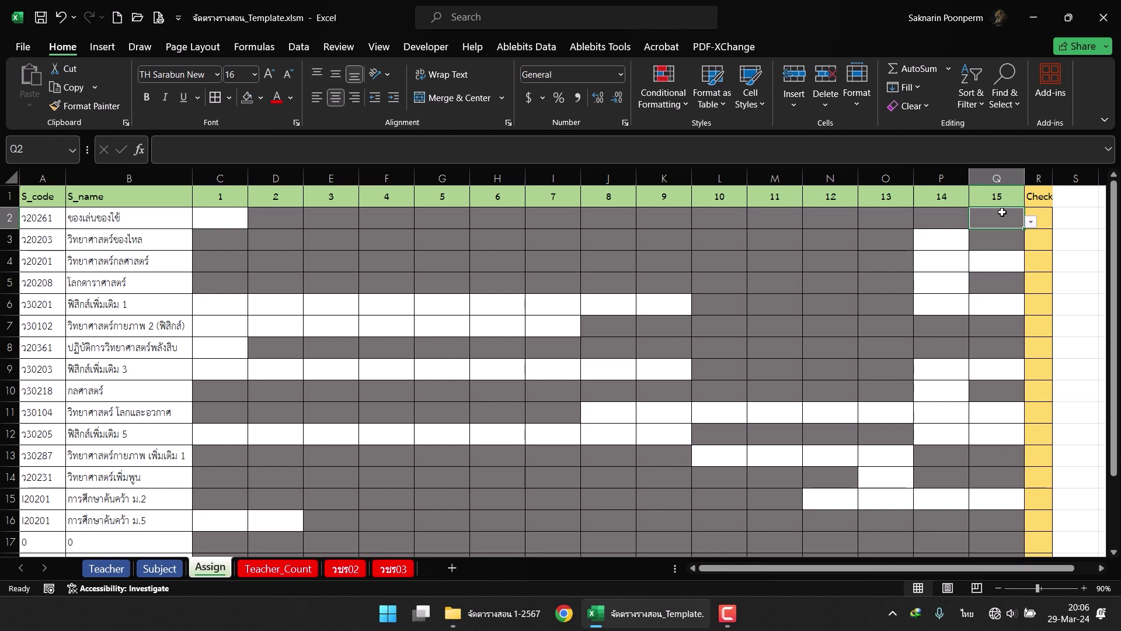
left_click(999, 178)
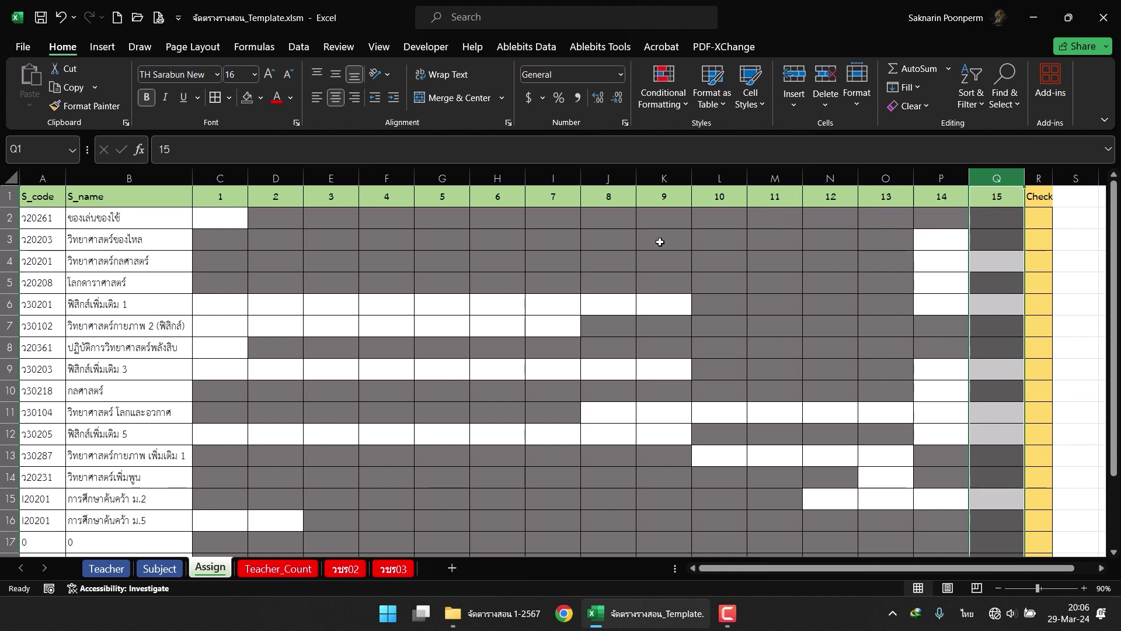
left_click(454, 305)
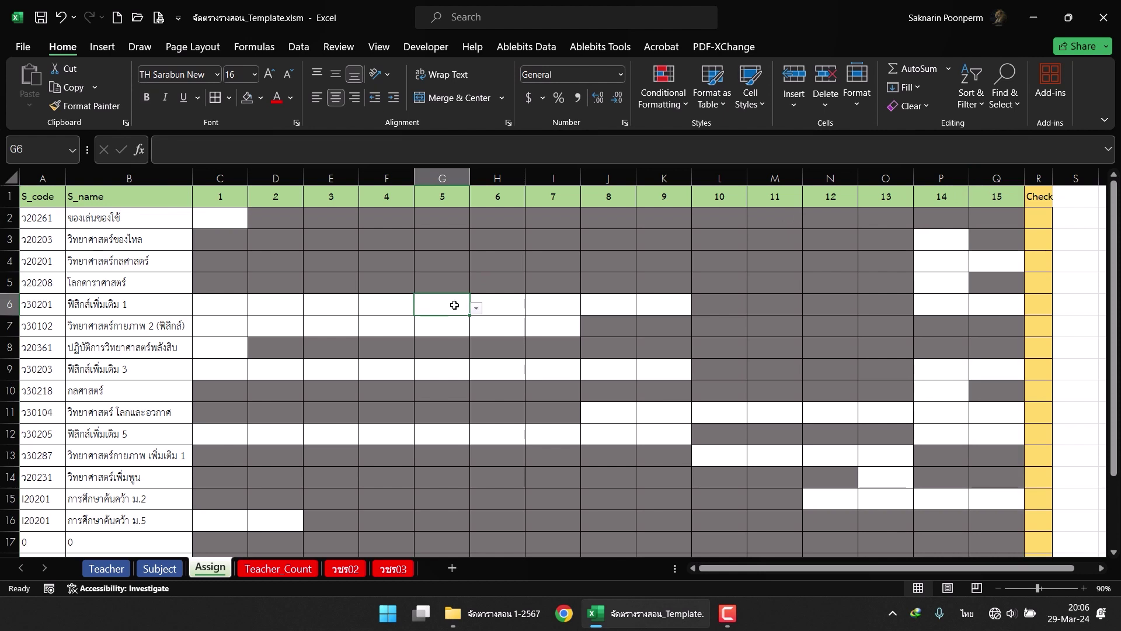
left_click(10, 305)
left_click_drag(28, 308, 114, 309)
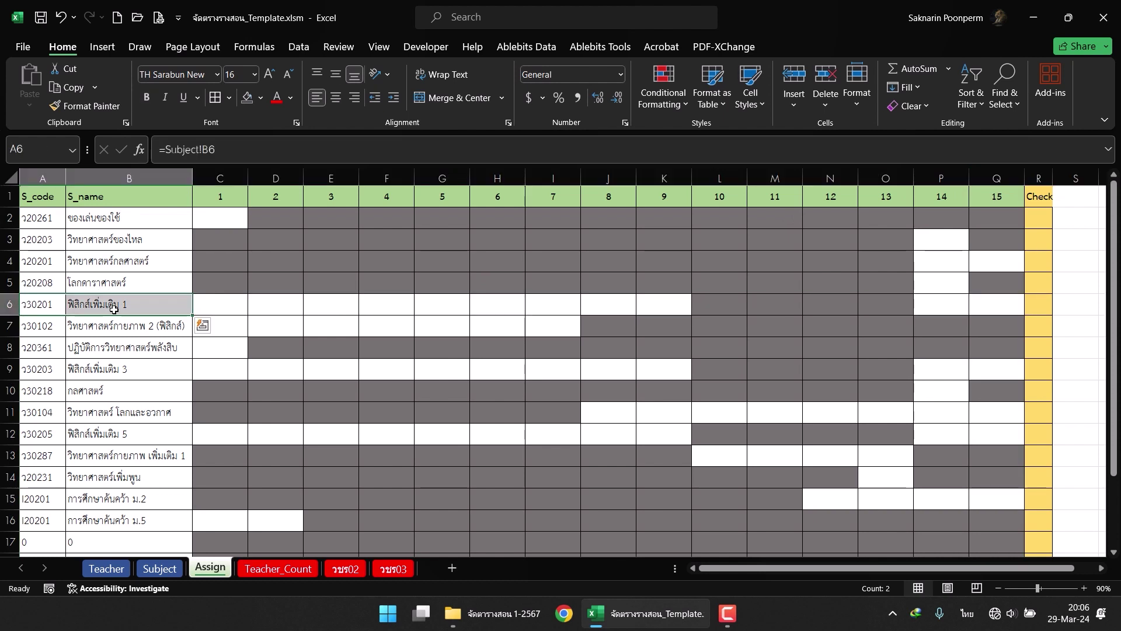
left_click_drag(210, 304, 685, 303)
left_click(706, 305)
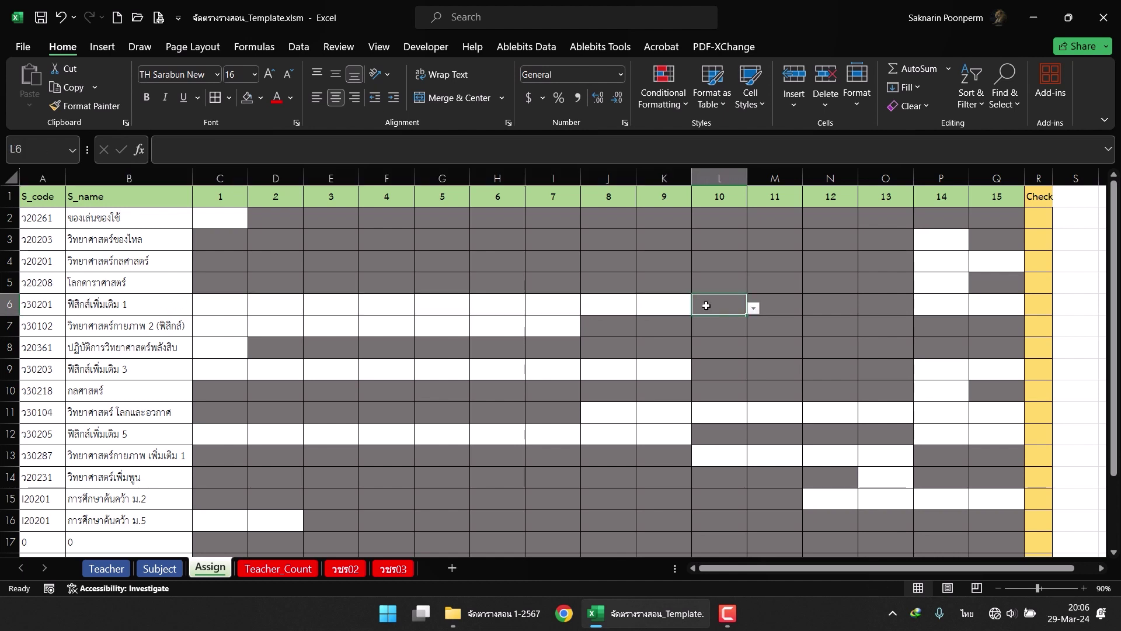
left_click(754, 307)
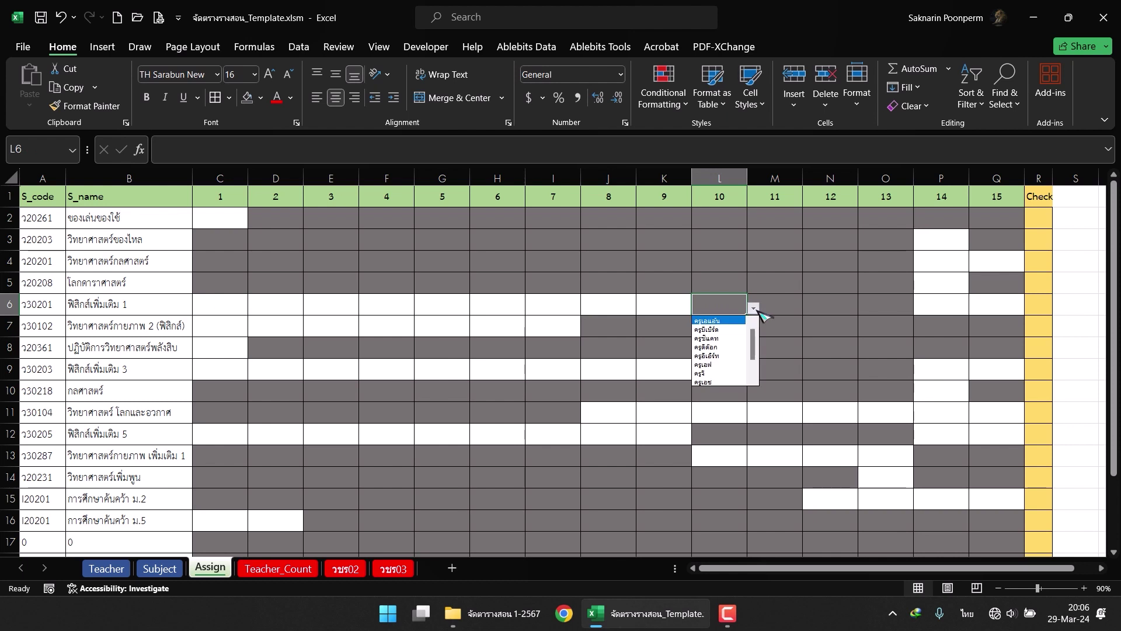
left_click(756, 308)
left_click(762, 313)
left_click(809, 307)
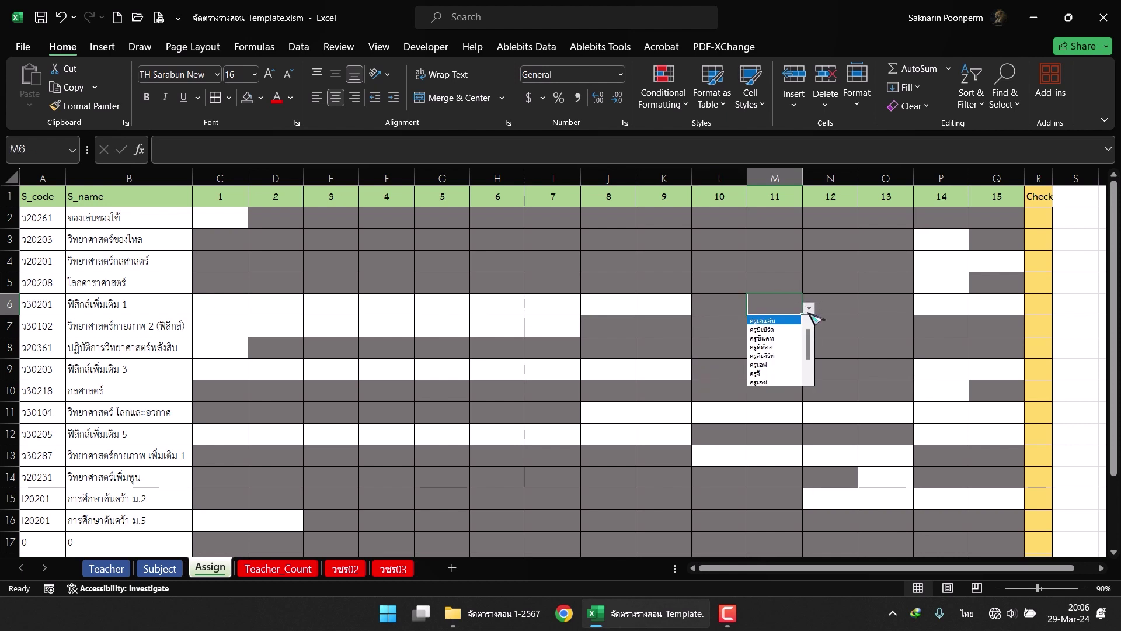
left_click(778, 311)
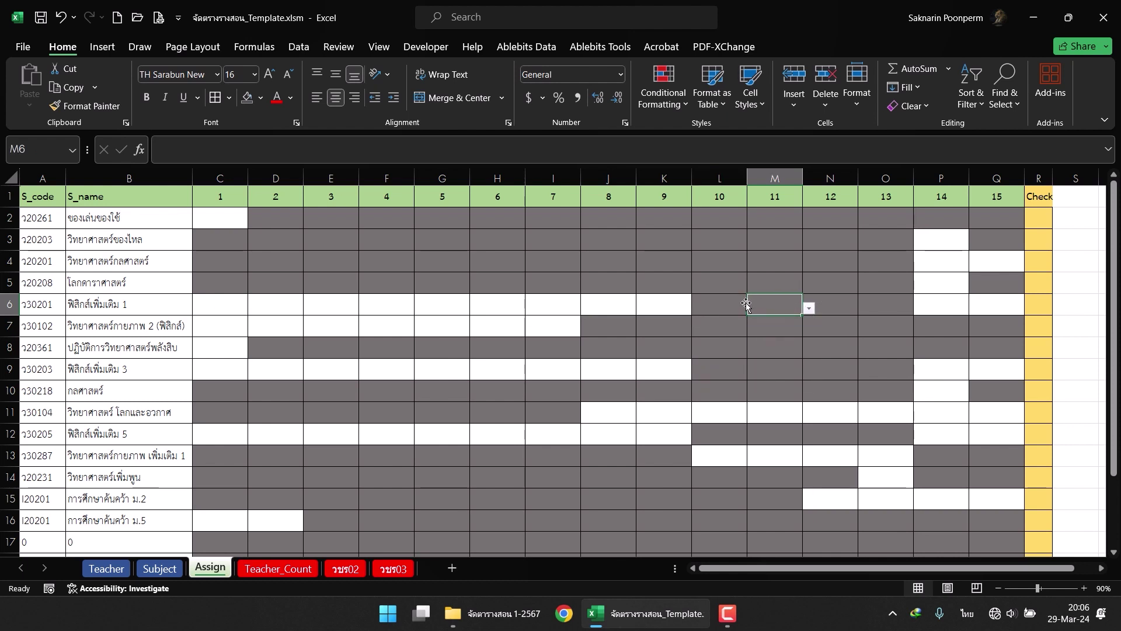
left_click(735, 305)
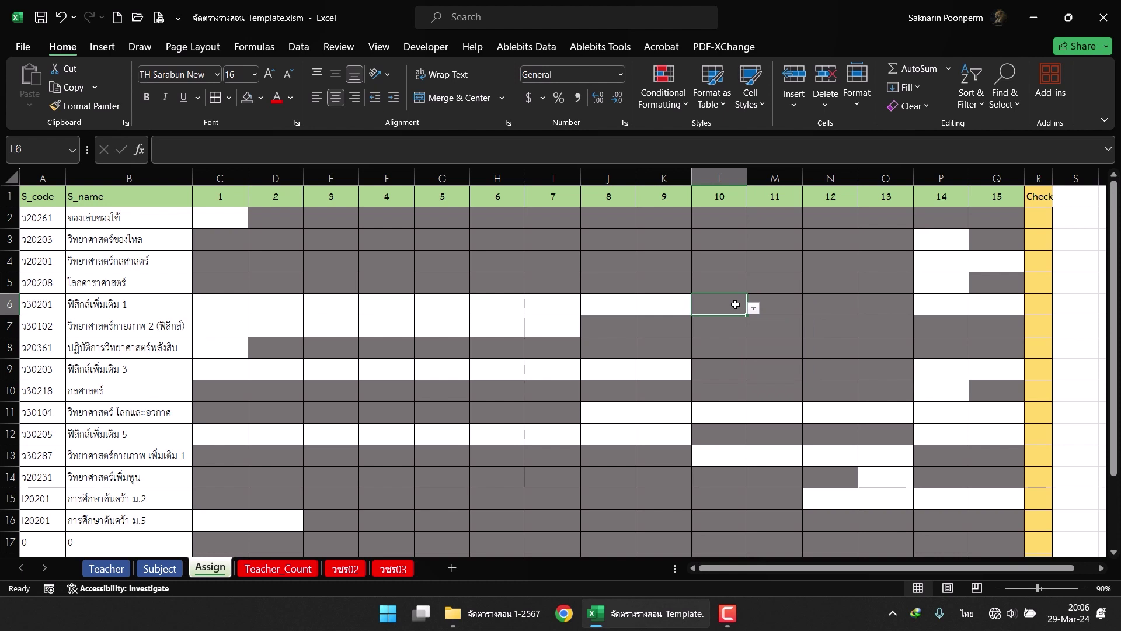
left_click(336, 243)
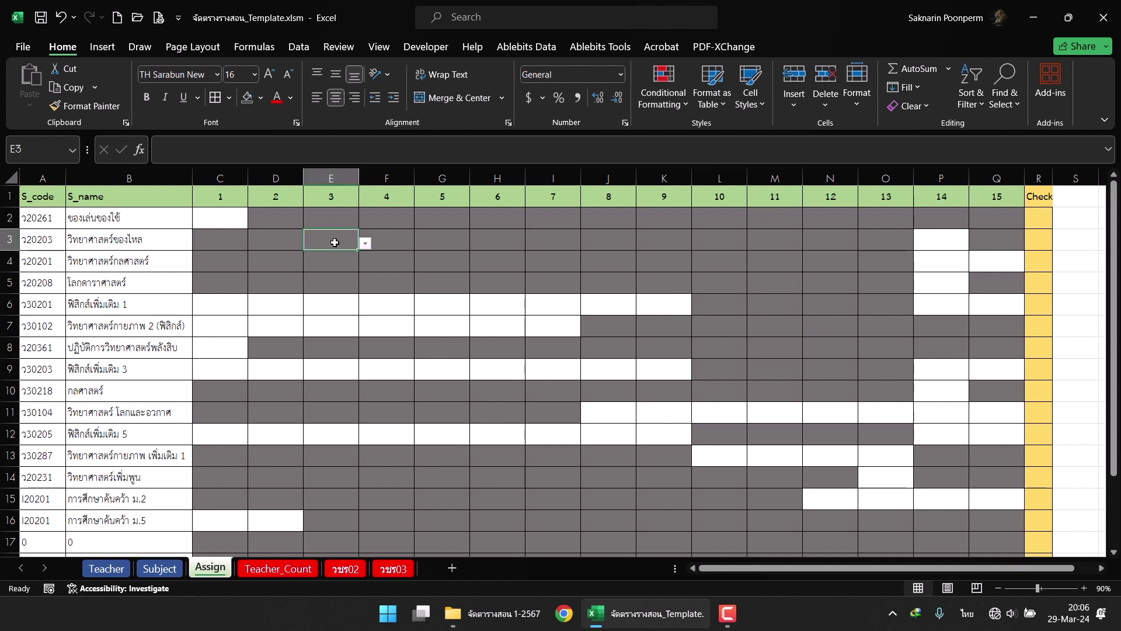
left_click(260, 98)
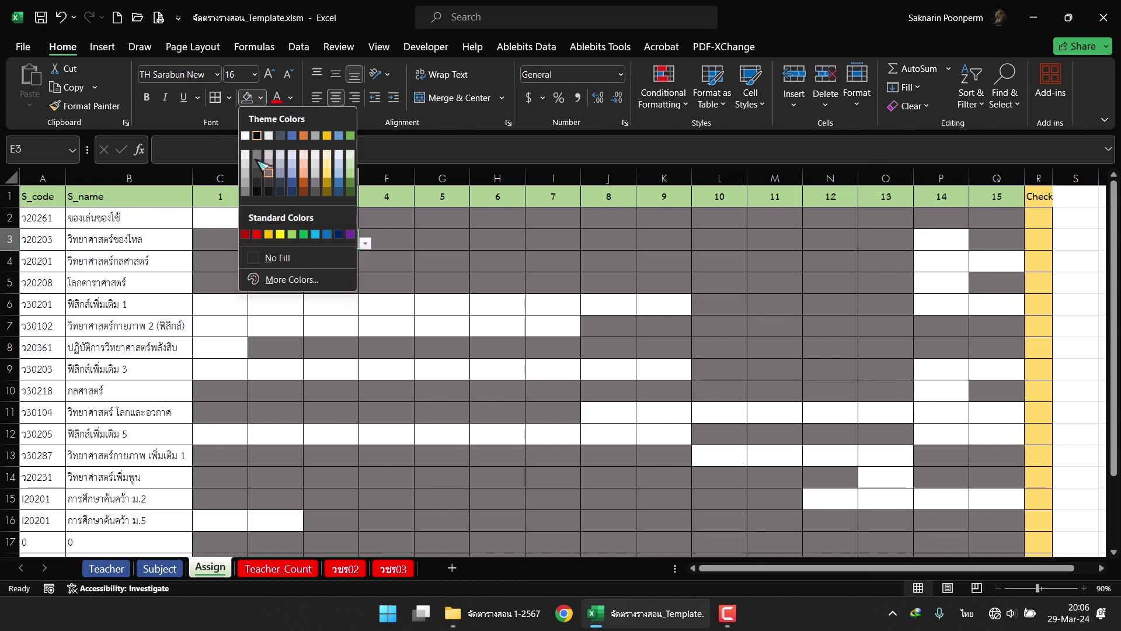
left_click(245, 136)
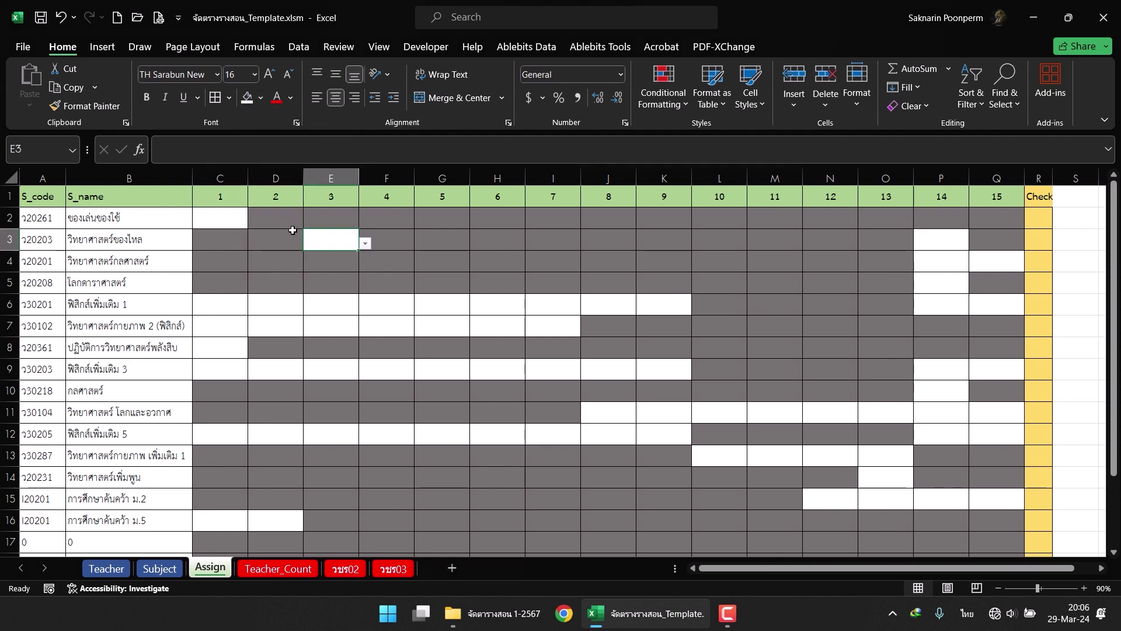
left_click(261, 97)
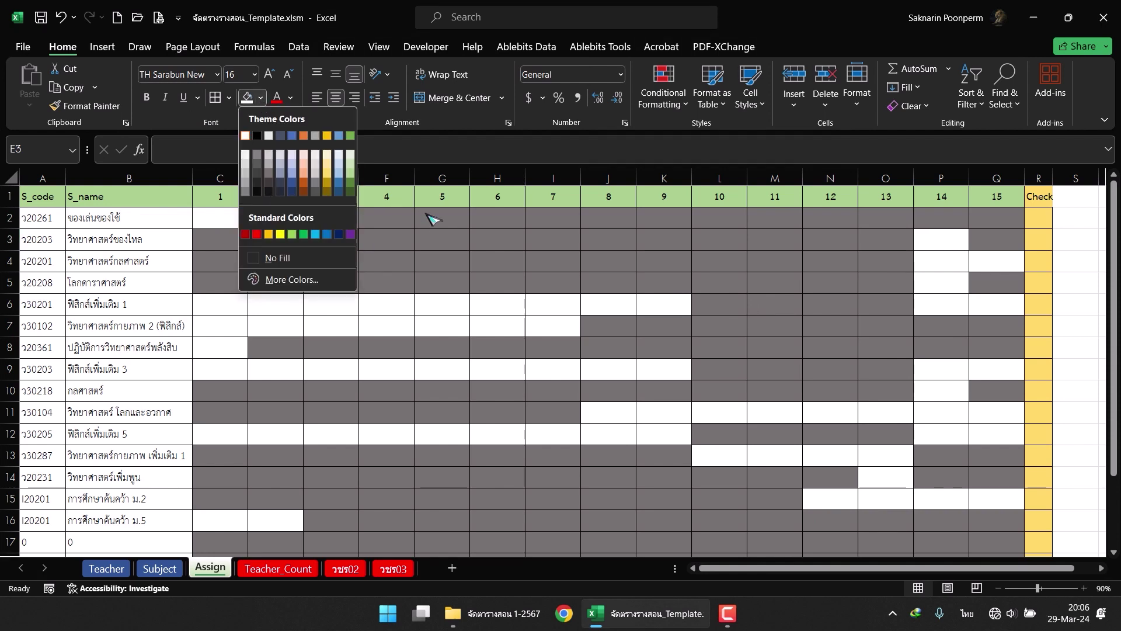
key("Escape")
left_click(380, 240)
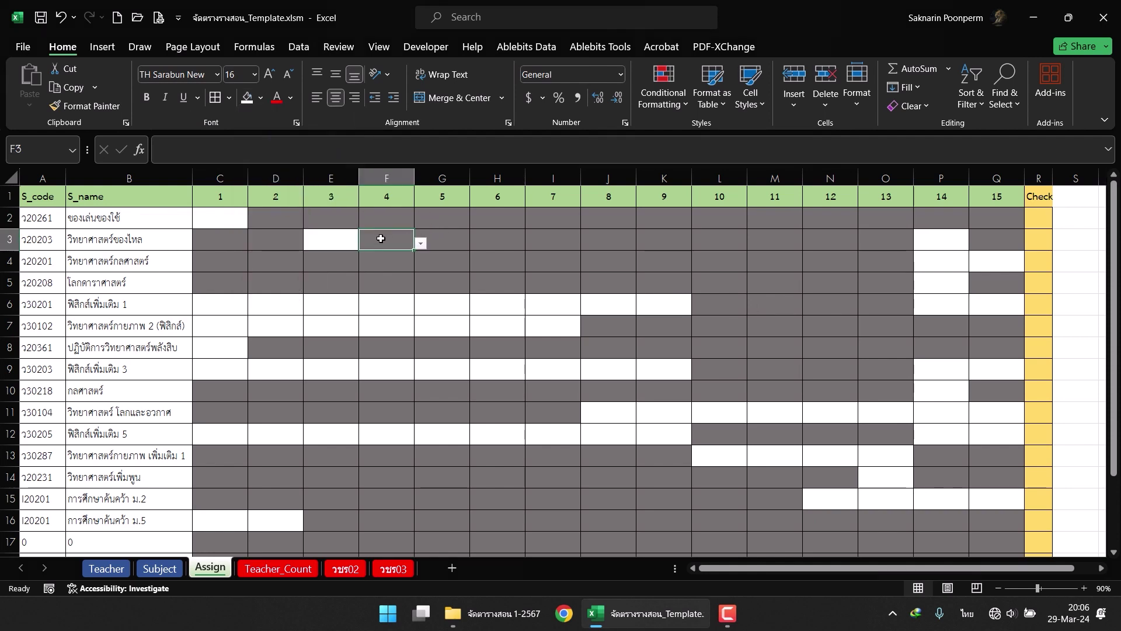
left_click(86, 105)
left_click(330, 242)
left_click(324, 273)
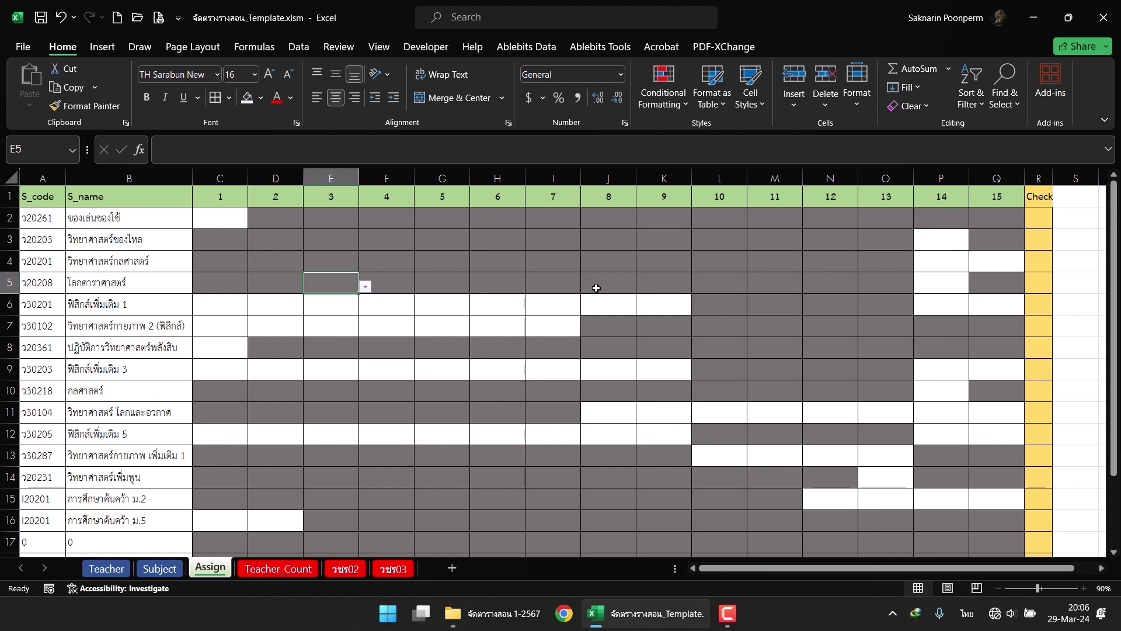
left_click(244, 221)
left_click(254, 221)
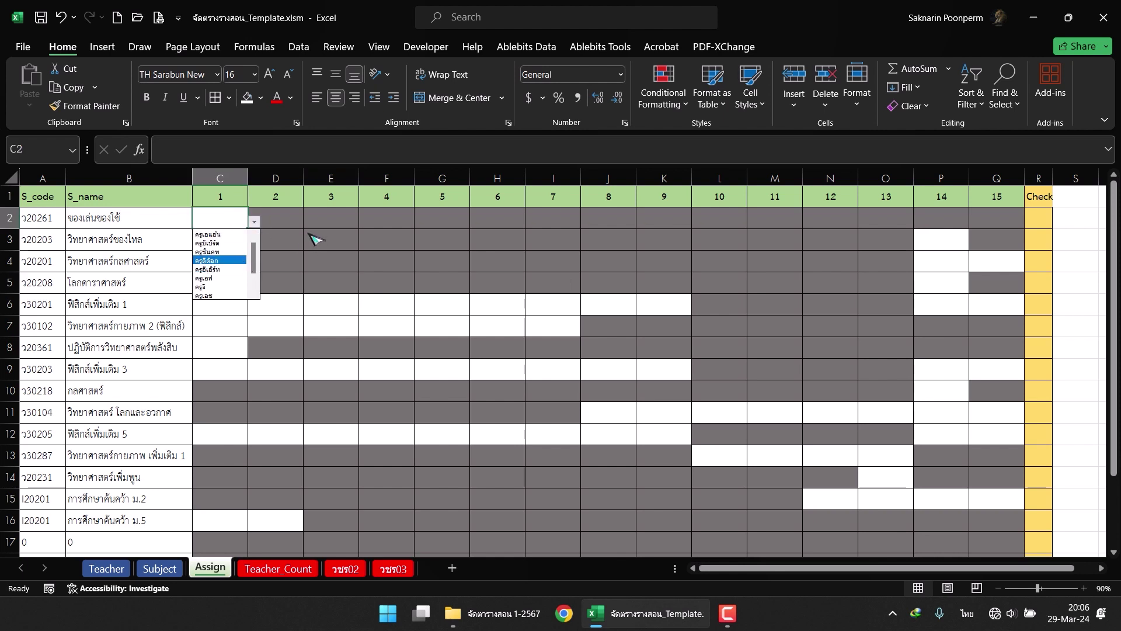
key("Escape")
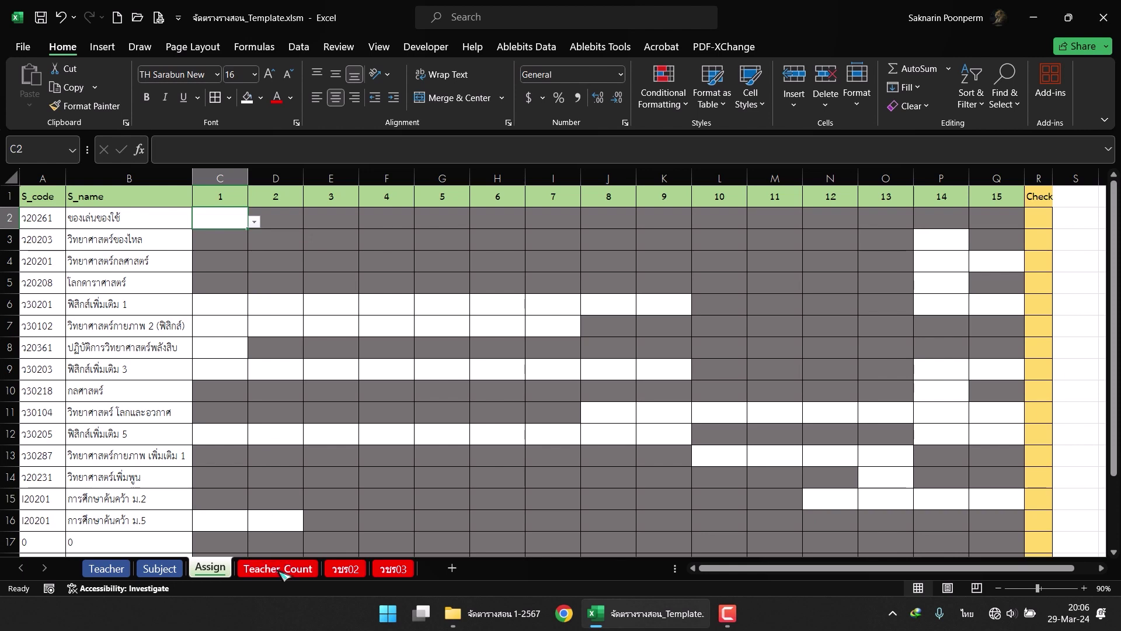
left_click(278, 568)
left_click(55, 230)
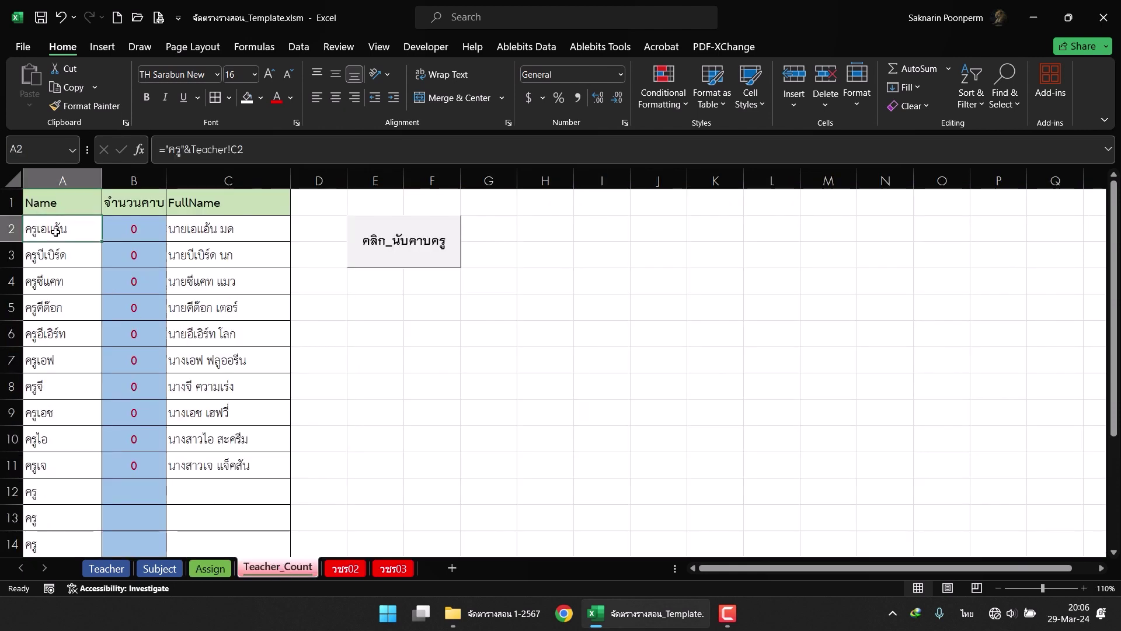
left_click(106, 568)
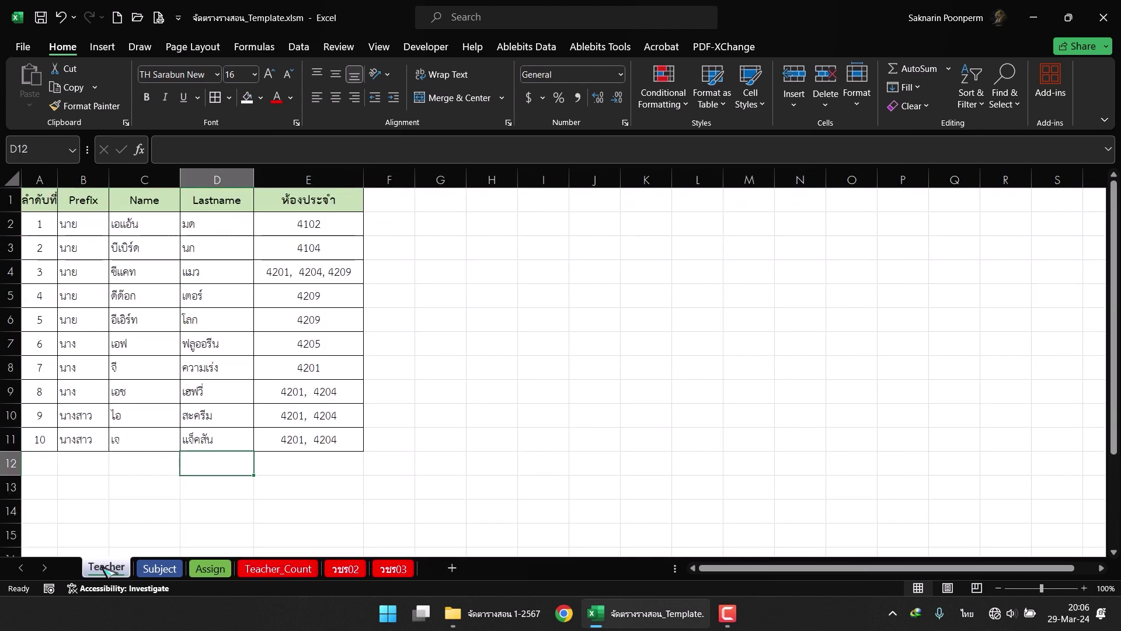
left_click(133, 181)
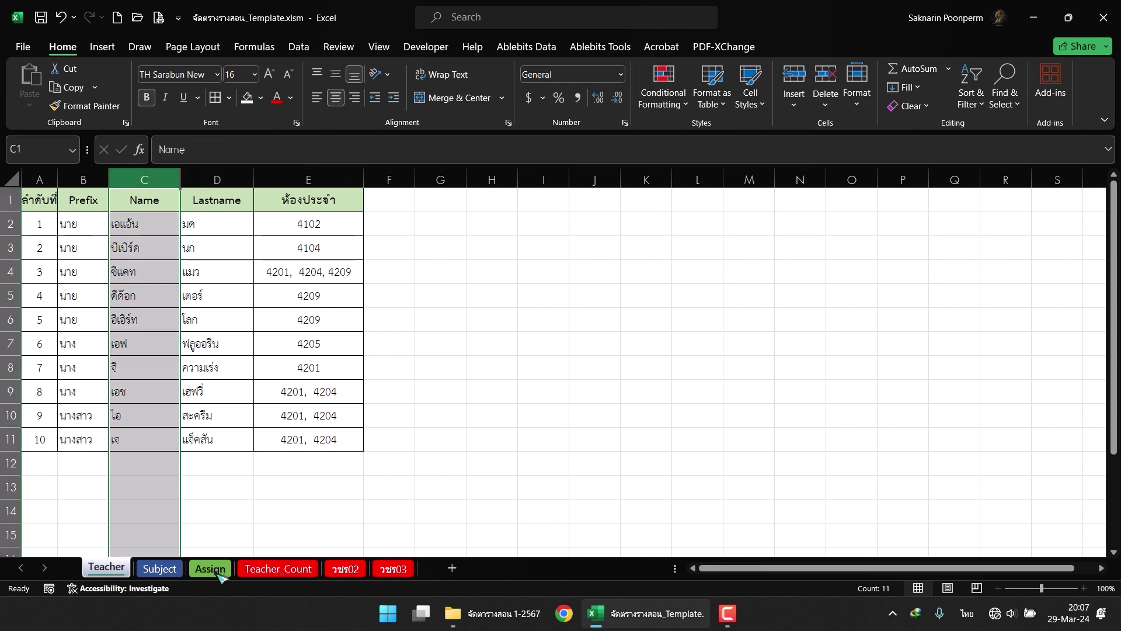
left_click(272, 568)
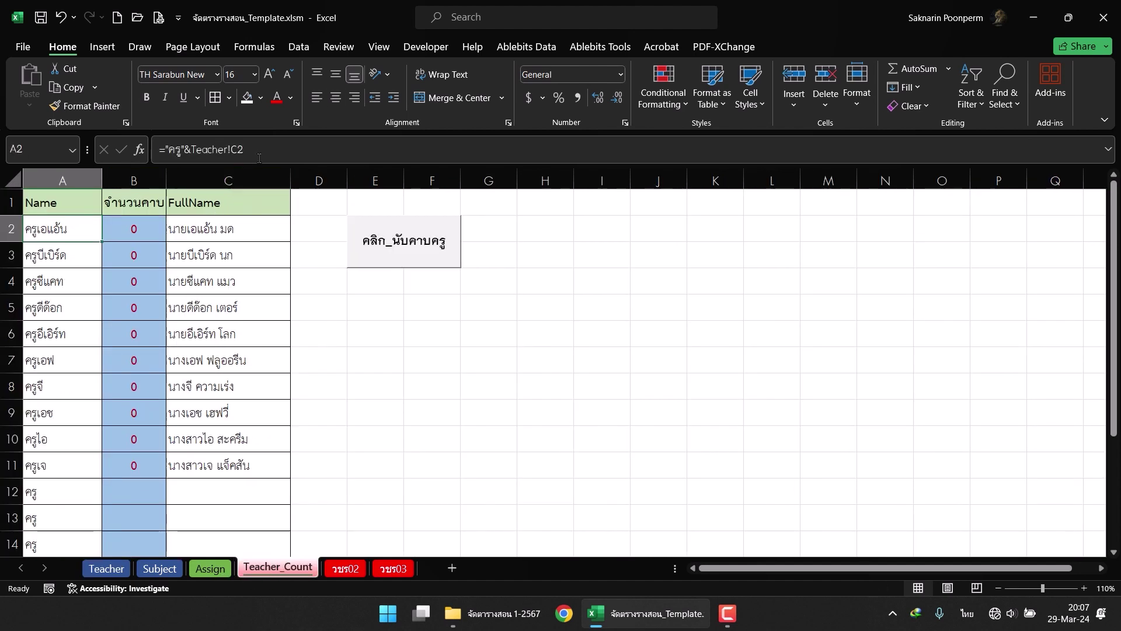
left_click(51, 185)
left_click(49, 219)
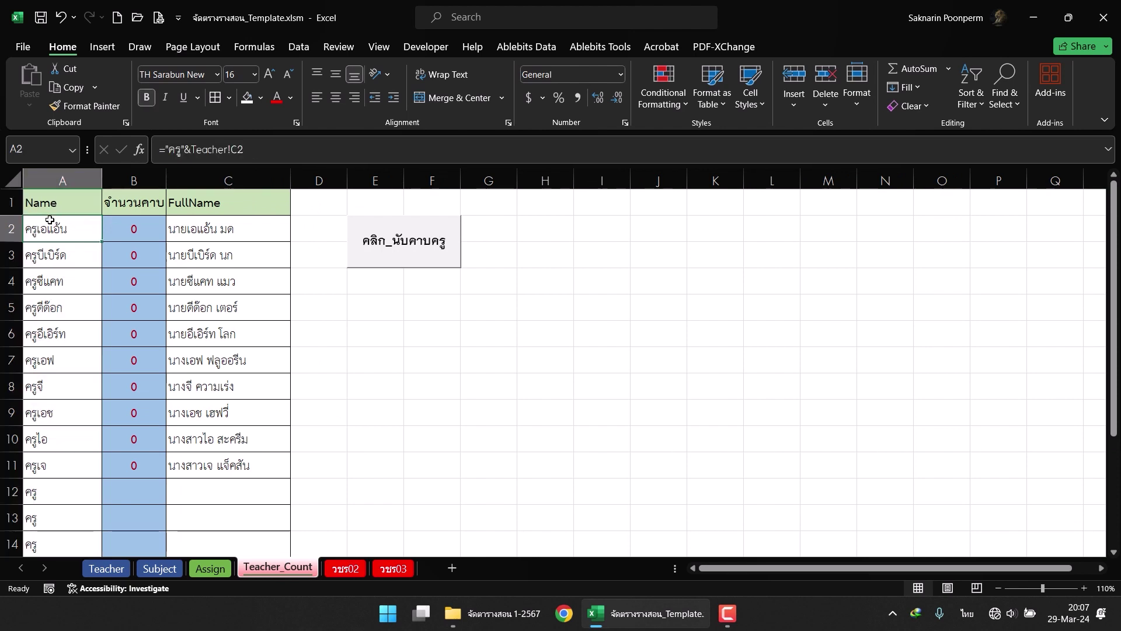
left_click_drag(49, 219, 88, 467)
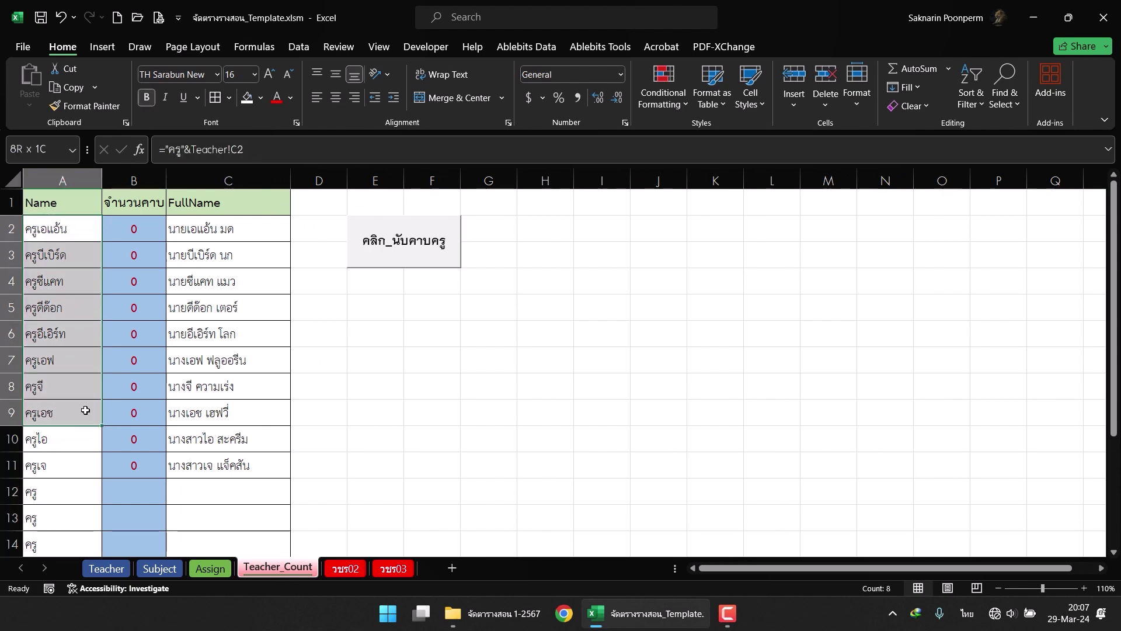
left_click(209, 570)
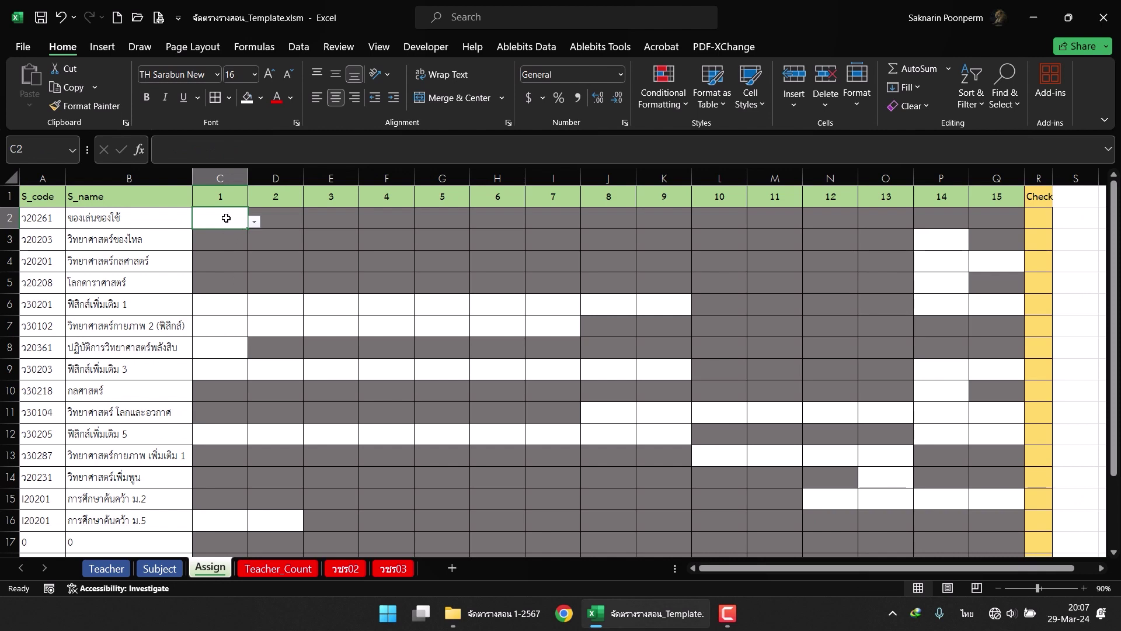
left_click(104, 569)
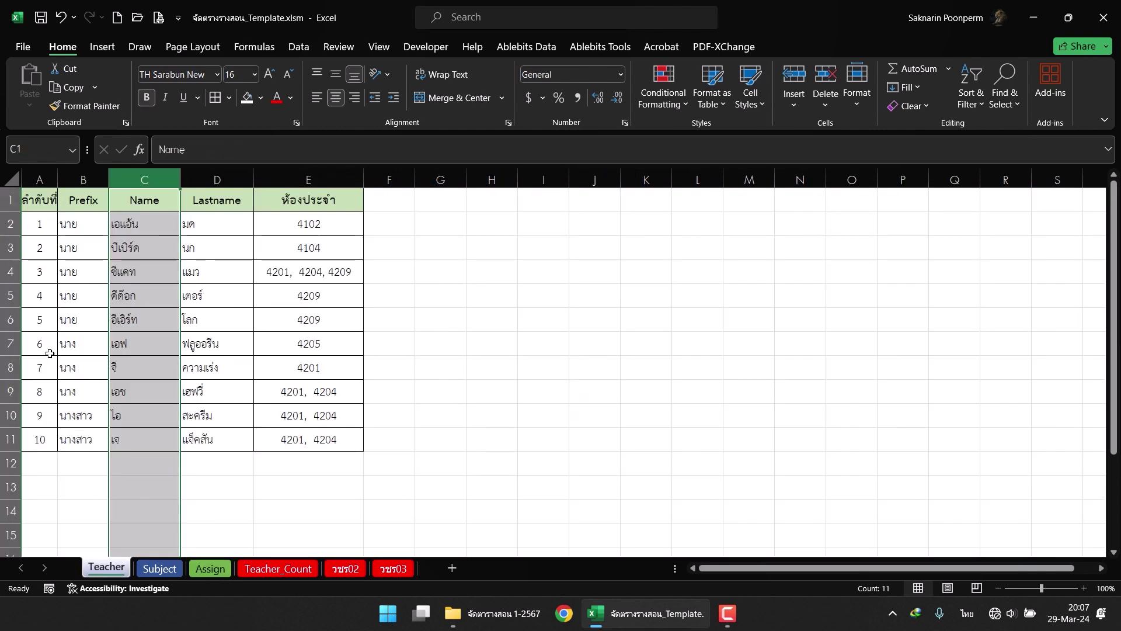
left_click(278, 568)
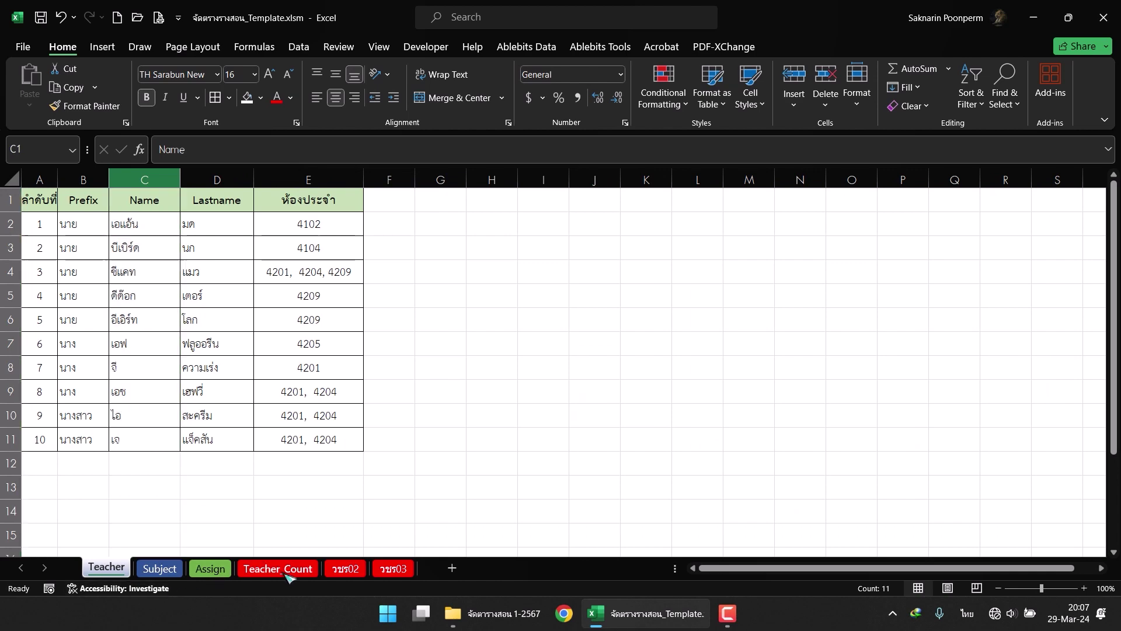
On the Assign sheet, select the whole assignment grid C2:Q21.
left_click(210, 568)
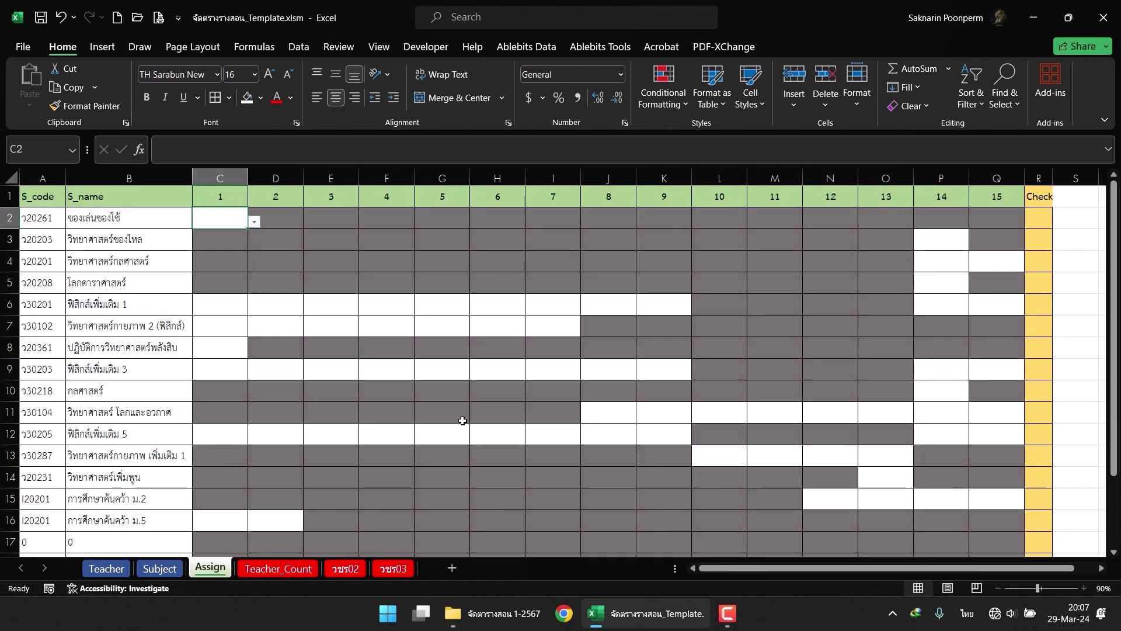
scroll(577, 414, "down", 1)
scroll(811, 437, "down", 4)
scroll(938, 425, "up", 1)
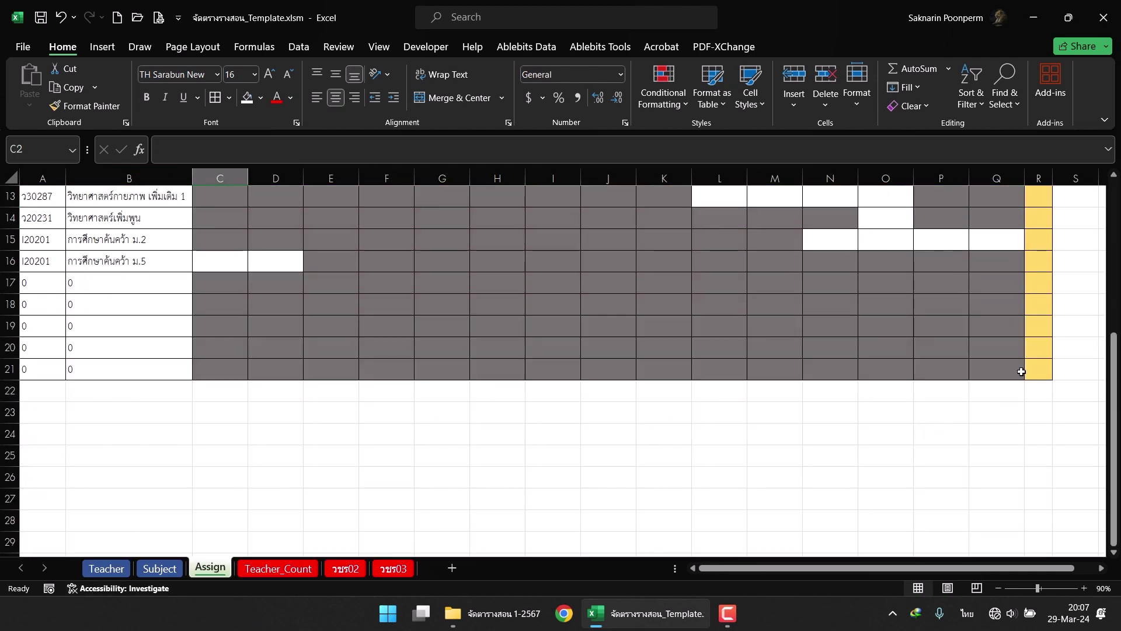
left_click(1004, 368, "shift")
scroll(906, 364, "up", 4)
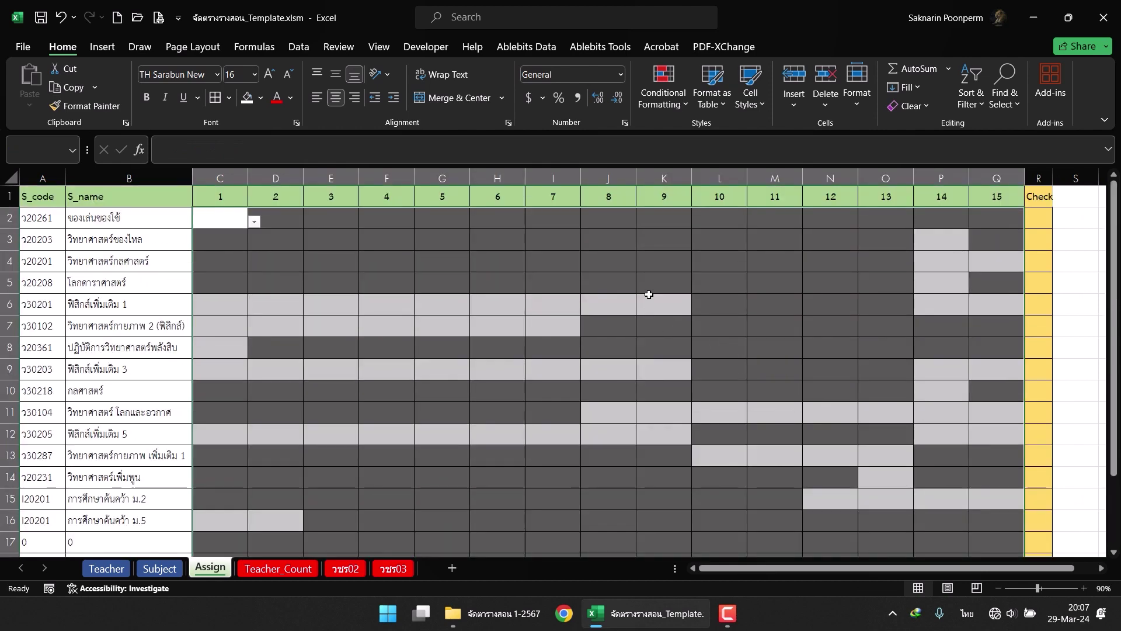
Change the grid's Data Validation list source to =Teacher_Count!$A$2:$A$11.
left_click(299, 48)
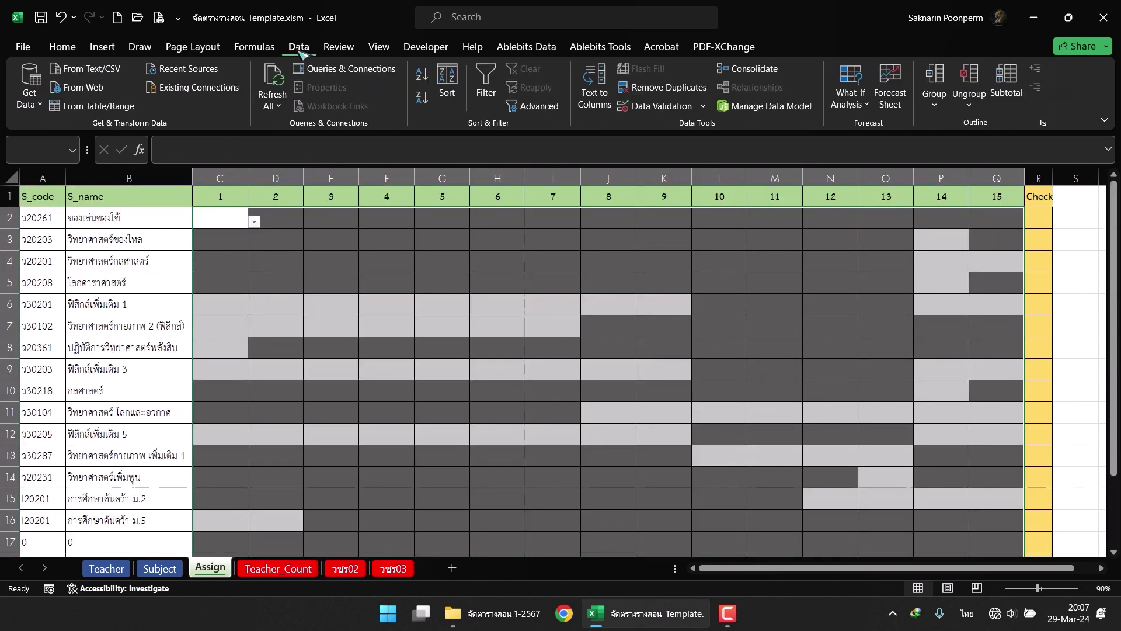
left_click(706, 111)
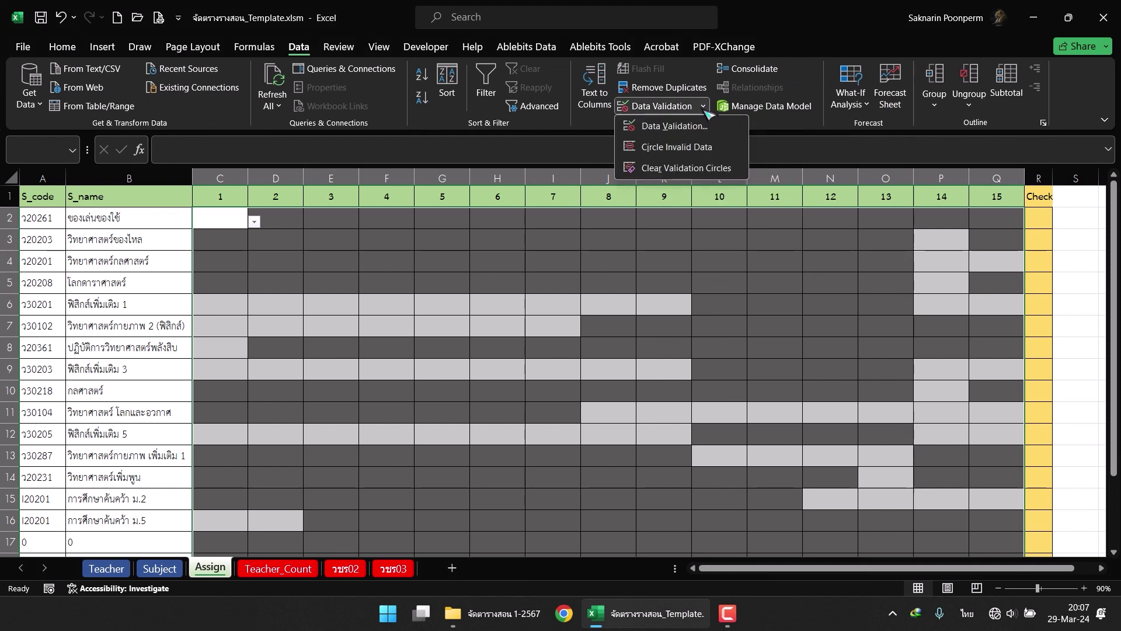
left_click(675, 126)
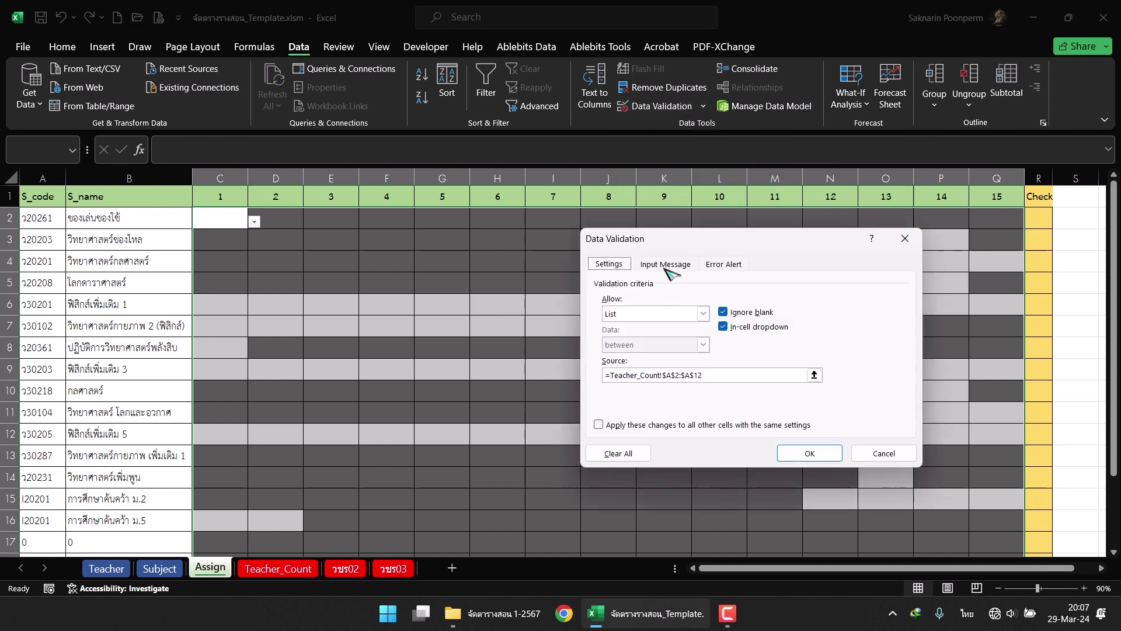
left_click(814, 374)
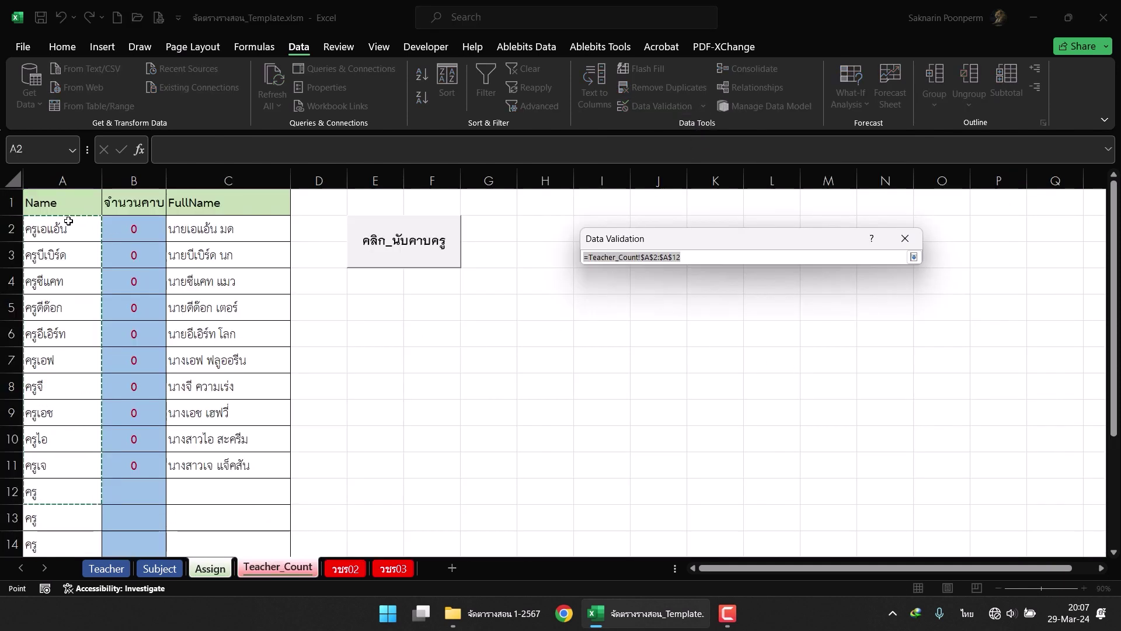
left_click_drag(69, 230, 64, 467)
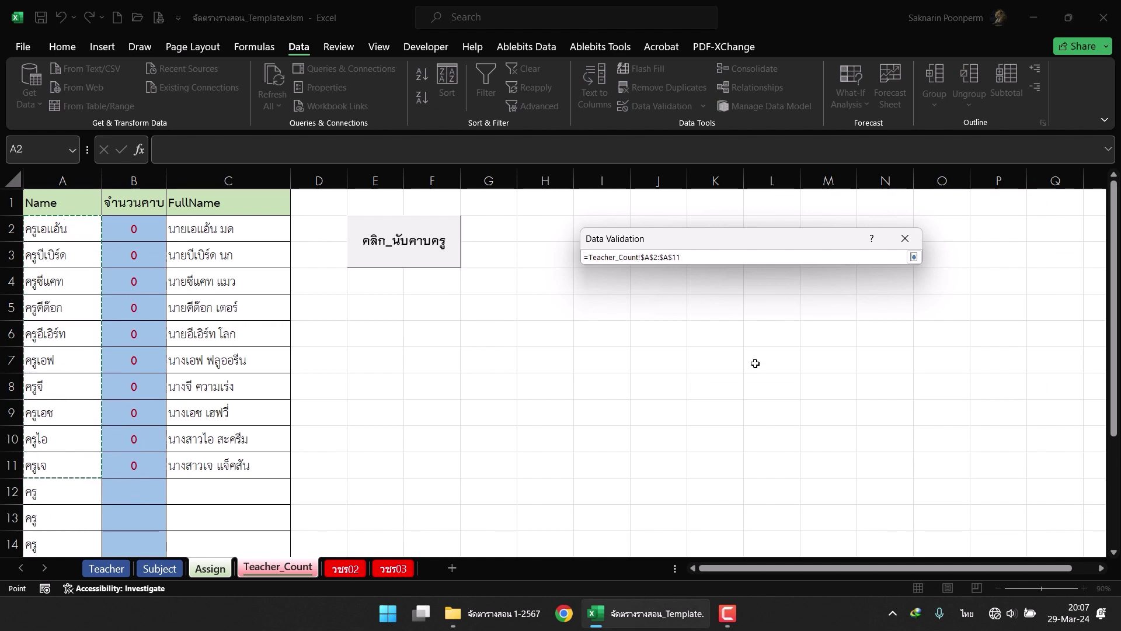
left_click(817, 258)
key("Return")
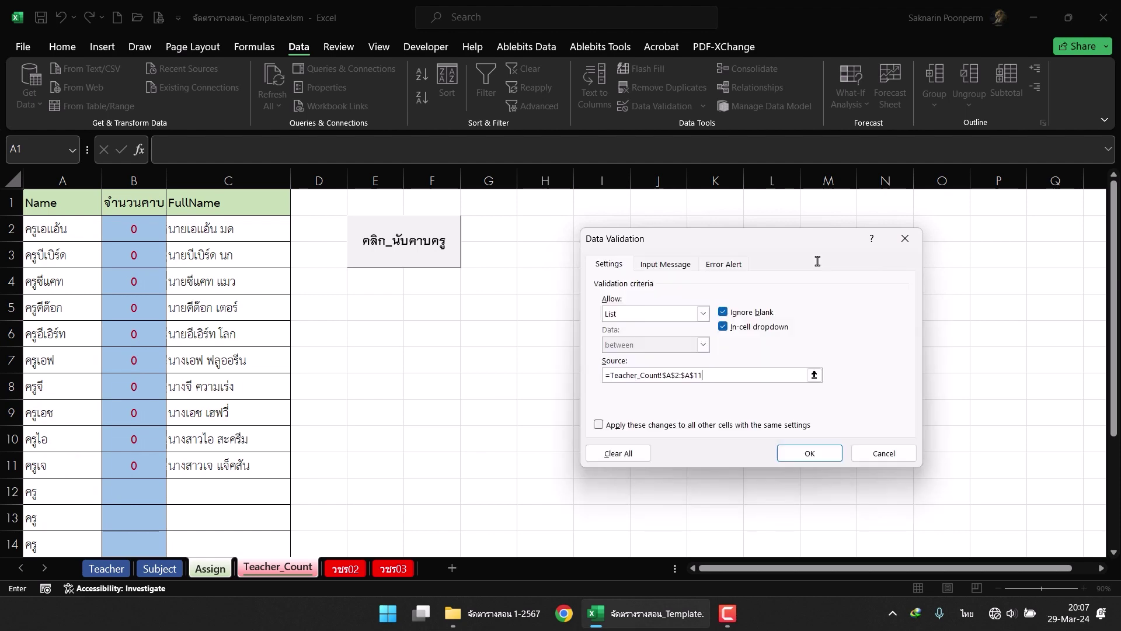
left_click(807, 457)
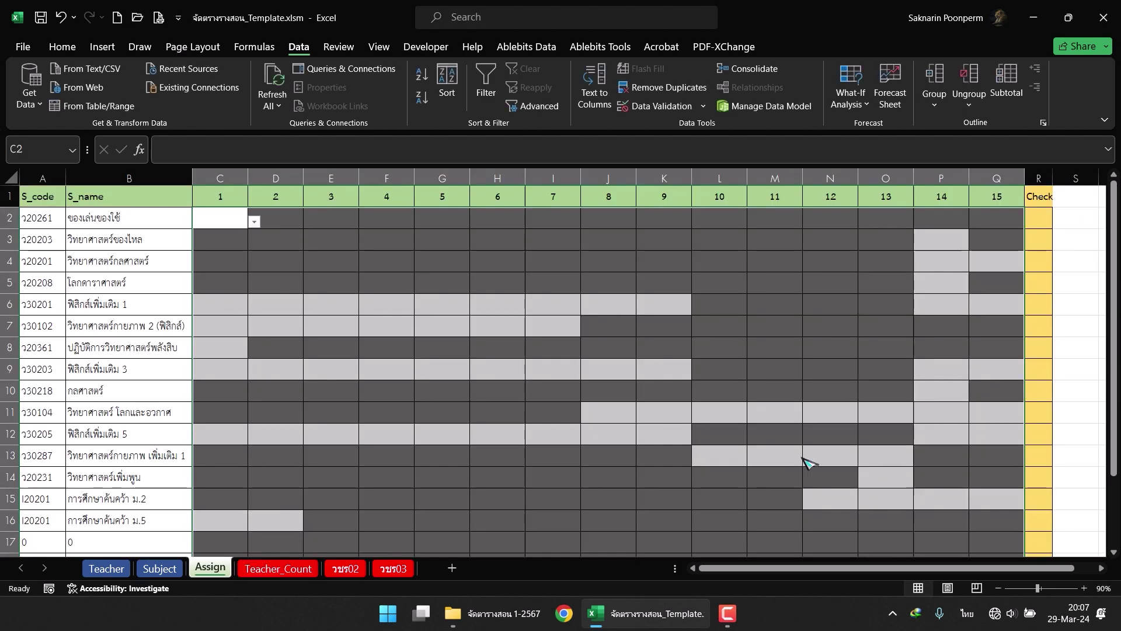
Assign ครูเอแอ้น to period 1 in C2 and inspect row 2's check formula.
left_click(318, 257)
left_click(239, 221)
left_click(254, 222)
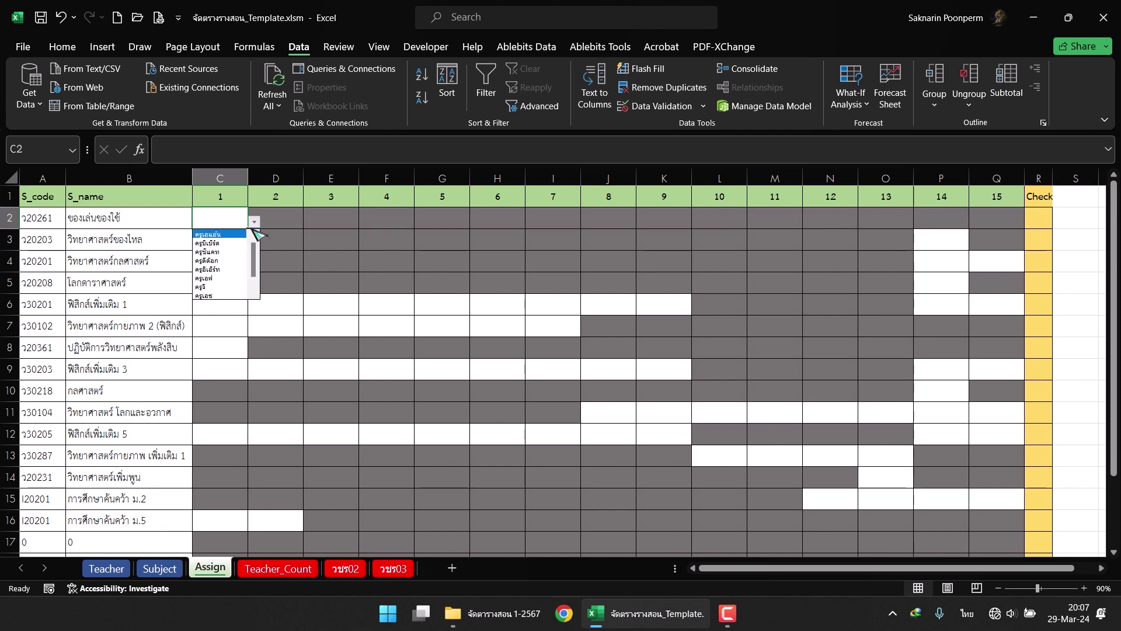
left_click(254, 221)
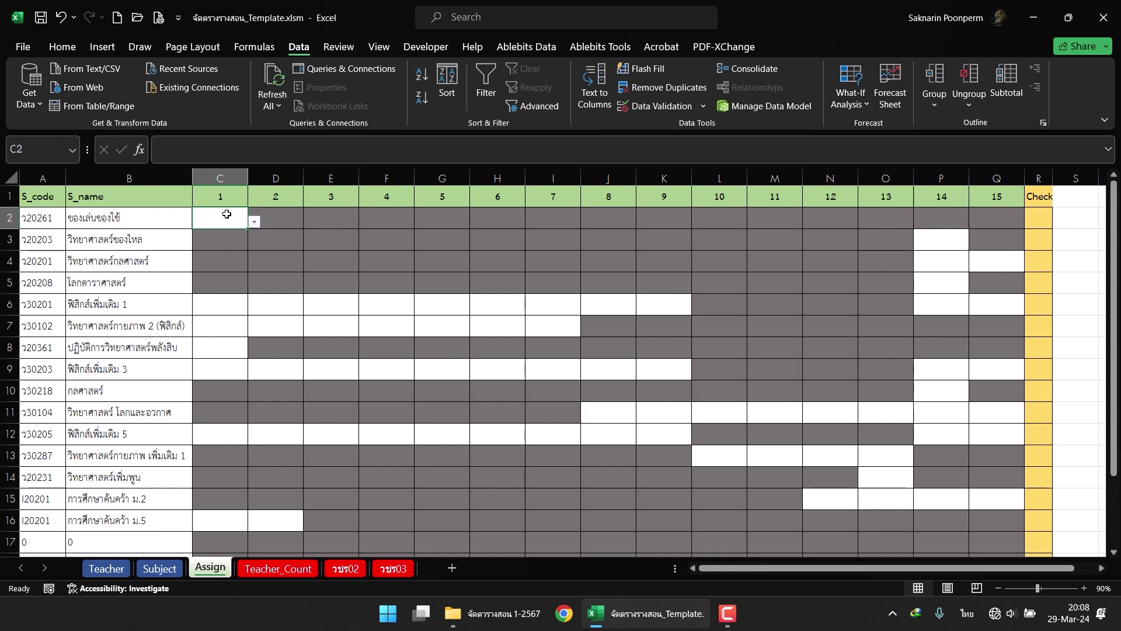
left_click(255, 222)
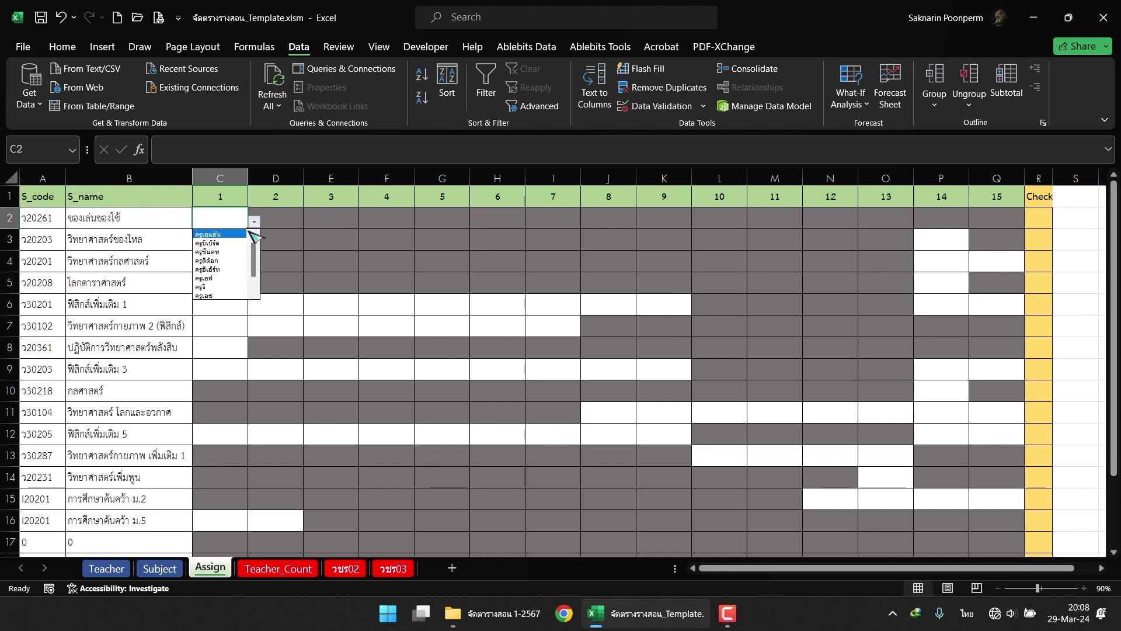
left_click(224, 241)
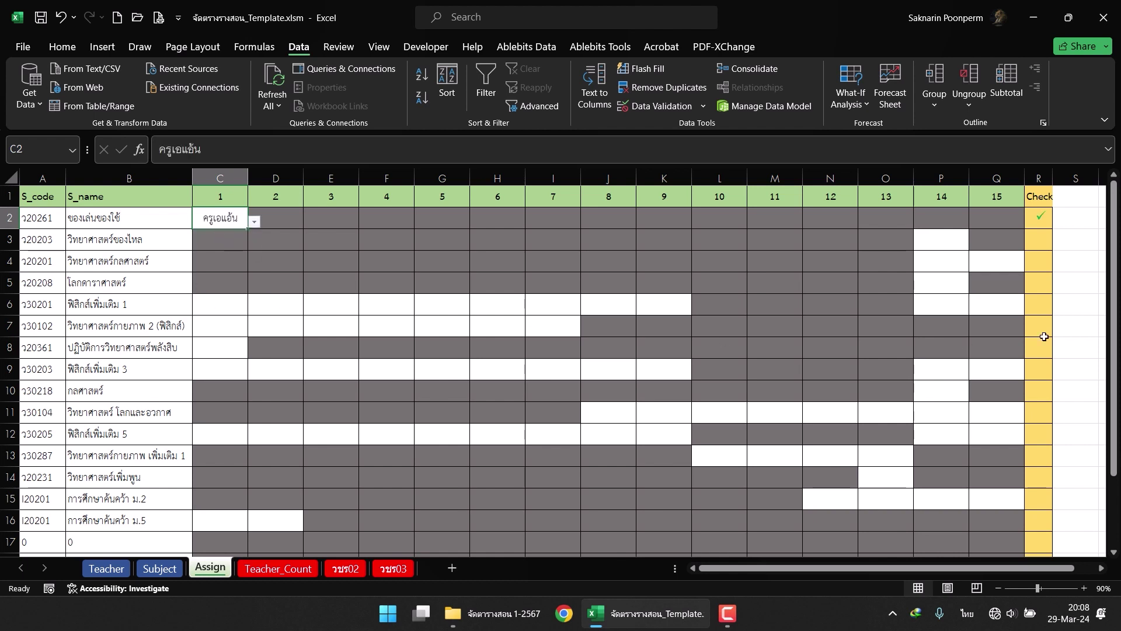
left_click(1043, 218)
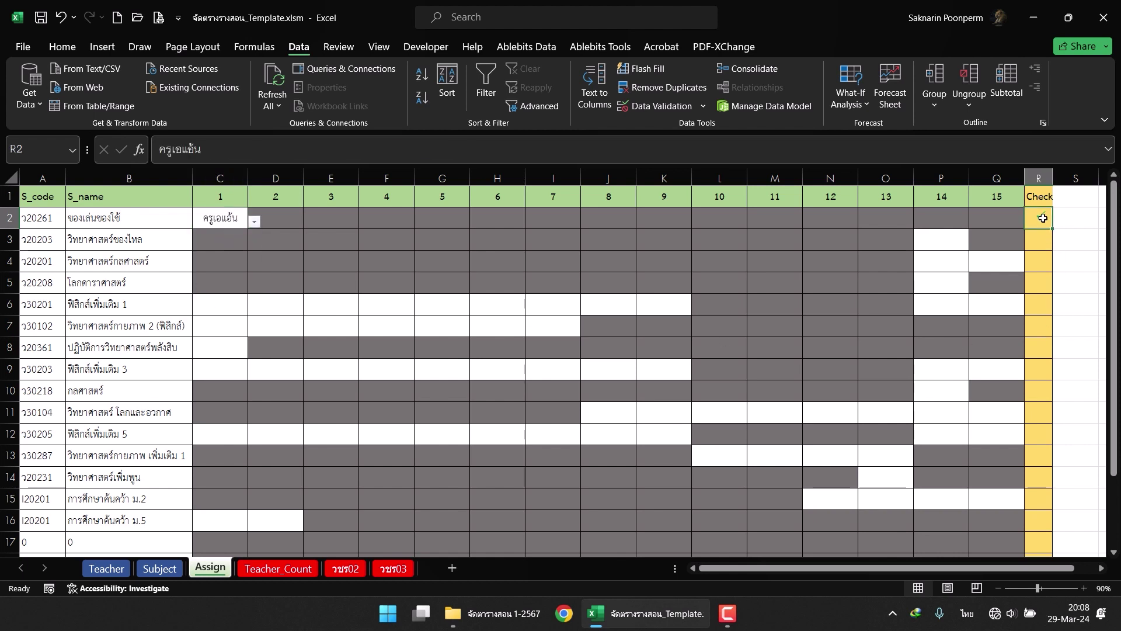
Assign ครูเอแอ้น to P3, ครูดีด๊อก to Q4 and ครูอีเอิร์ท to P4.
left_click(961, 241)
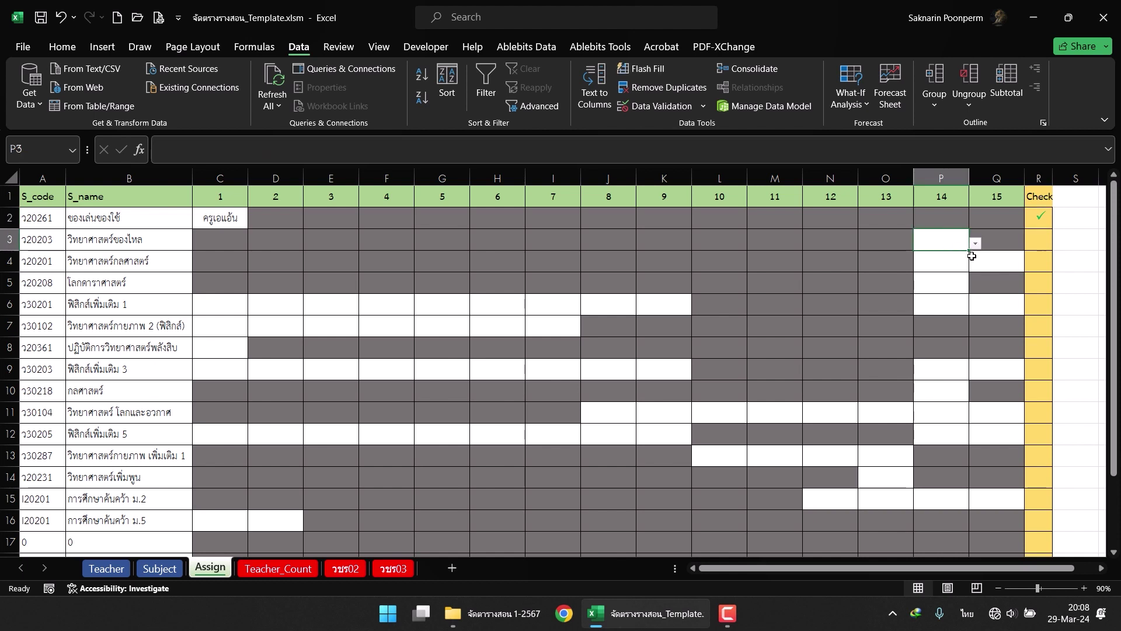
left_click(975, 242)
left_click(958, 256)
left_click(991, 264)
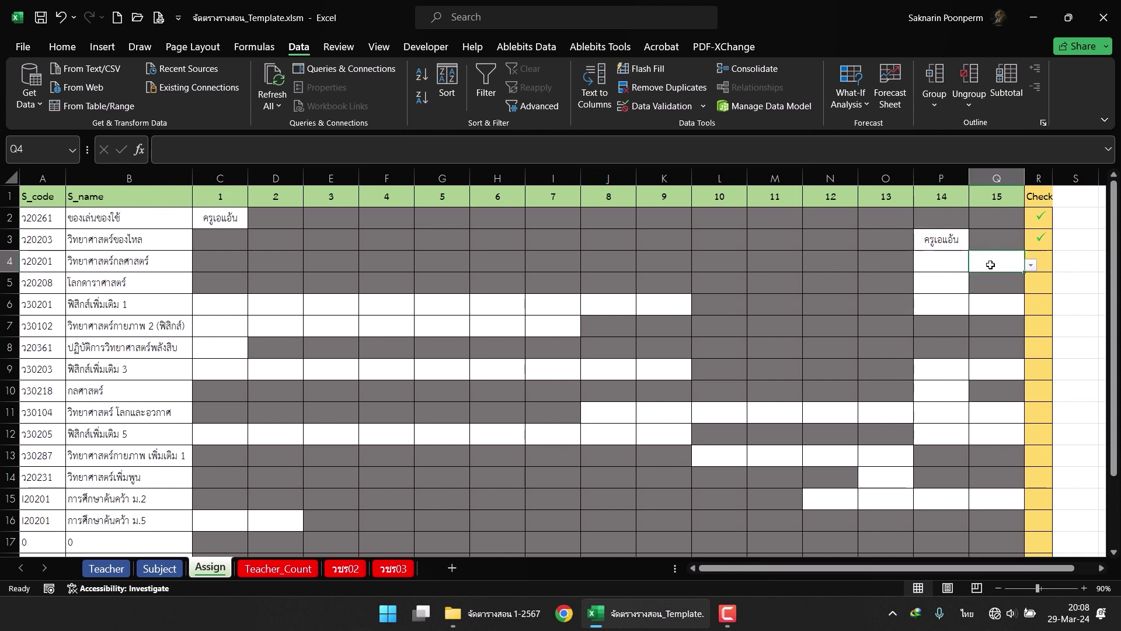
left_click(1031, 264)
left_click(993, 303)
left_click(958, 262)
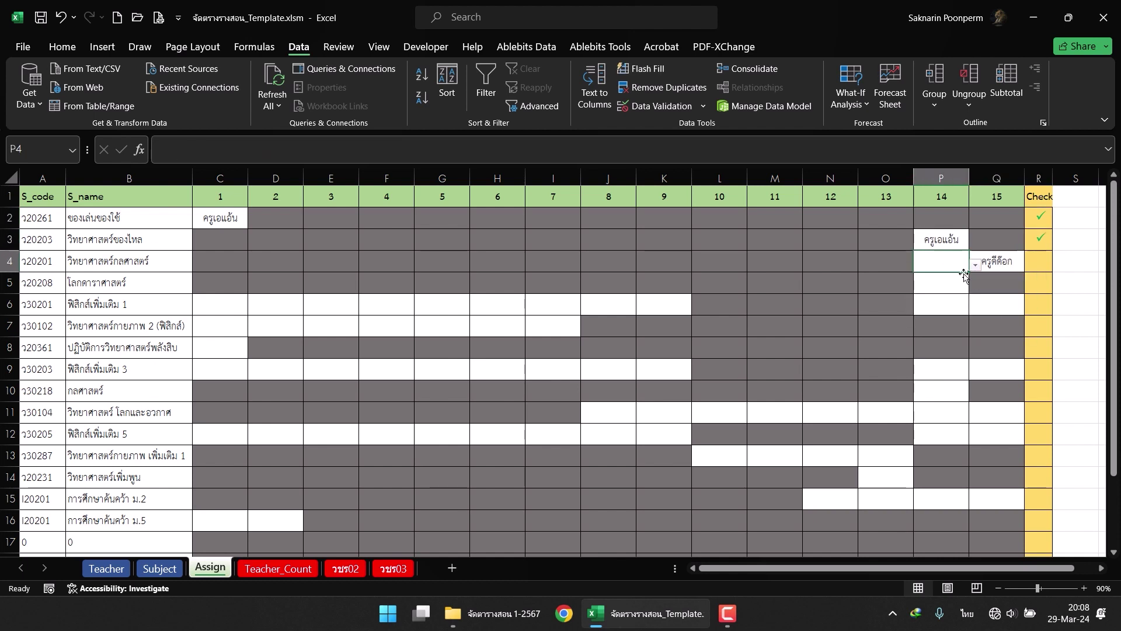
left_click(975, 265)
left_click(934, 313)
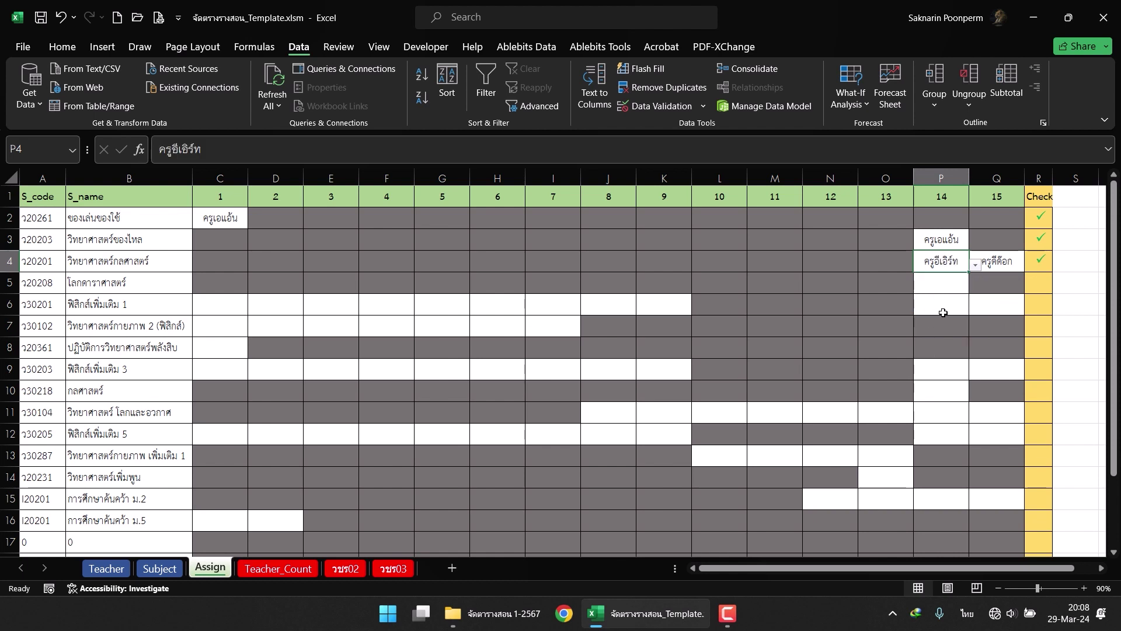
Assign ครูเอช to P6 and Q6, and ครูเอฟ to P5.
left_click(943, 313)
left_click(975, 307)
left_click(940, 378)
left_click(1026, 307)
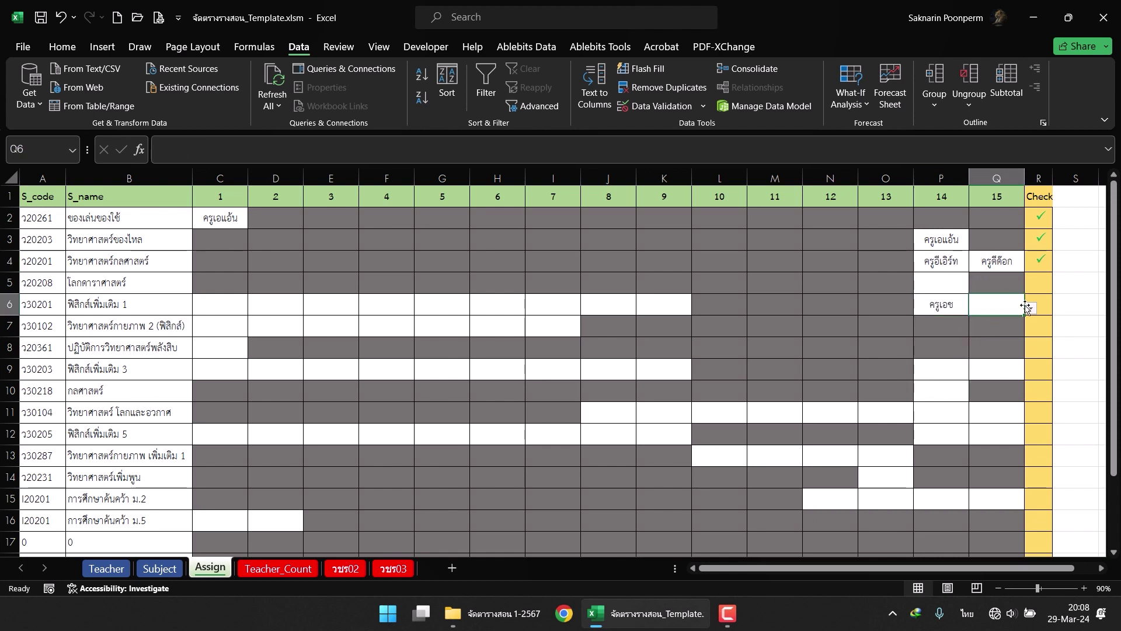
left_click(1025, 306)
left_click(986, 365)
left_click(941, 282)
left_click(975, 286)
Assign ครูเจ to K6 and ครูเอช to J6.
left_click(940, 326)
left_click(698, 307)
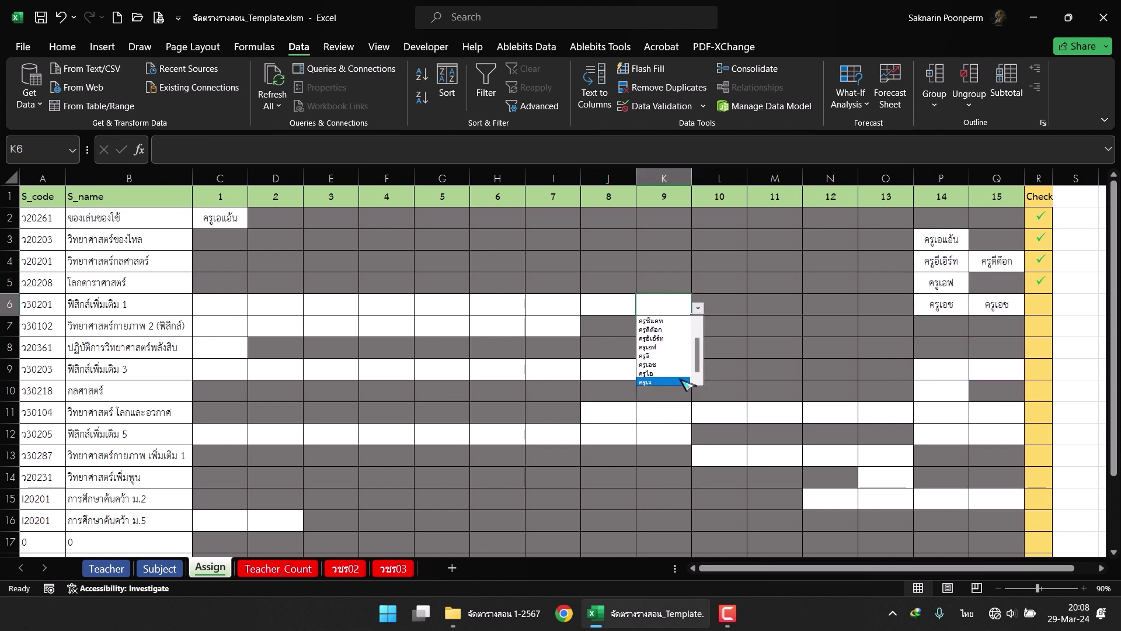
left_click(684, 382)
left_click(608, 304)
left_click(643, 307)
left_click(607, 374)
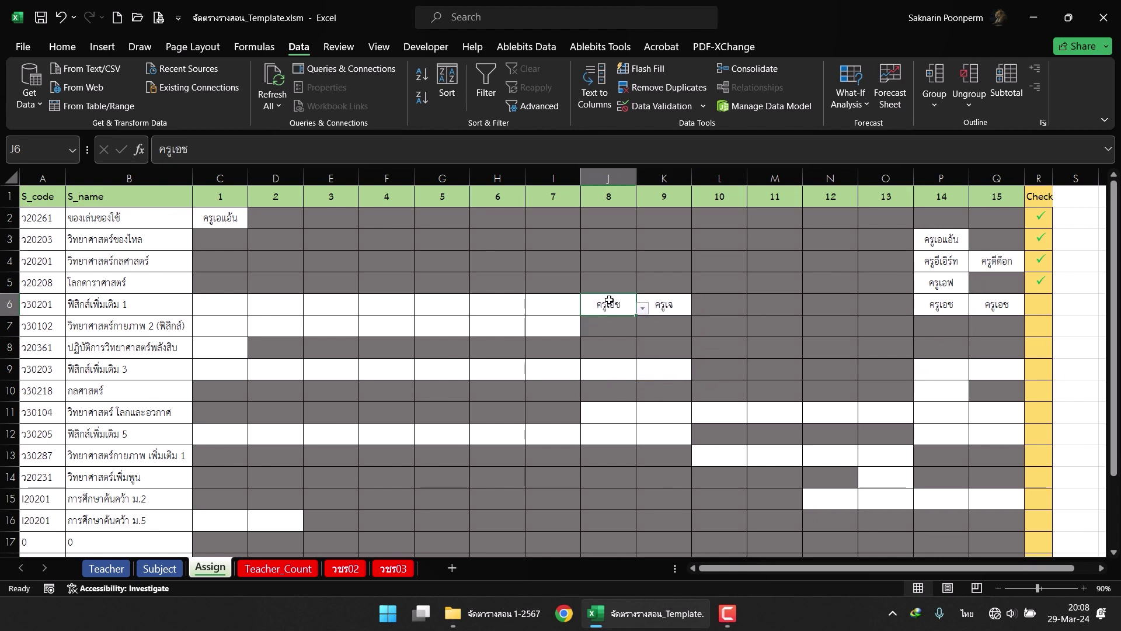
Copy ครูเอช from J6 into H9, J11, L13, O15, Q12 and D16.
key("ctrl+c")
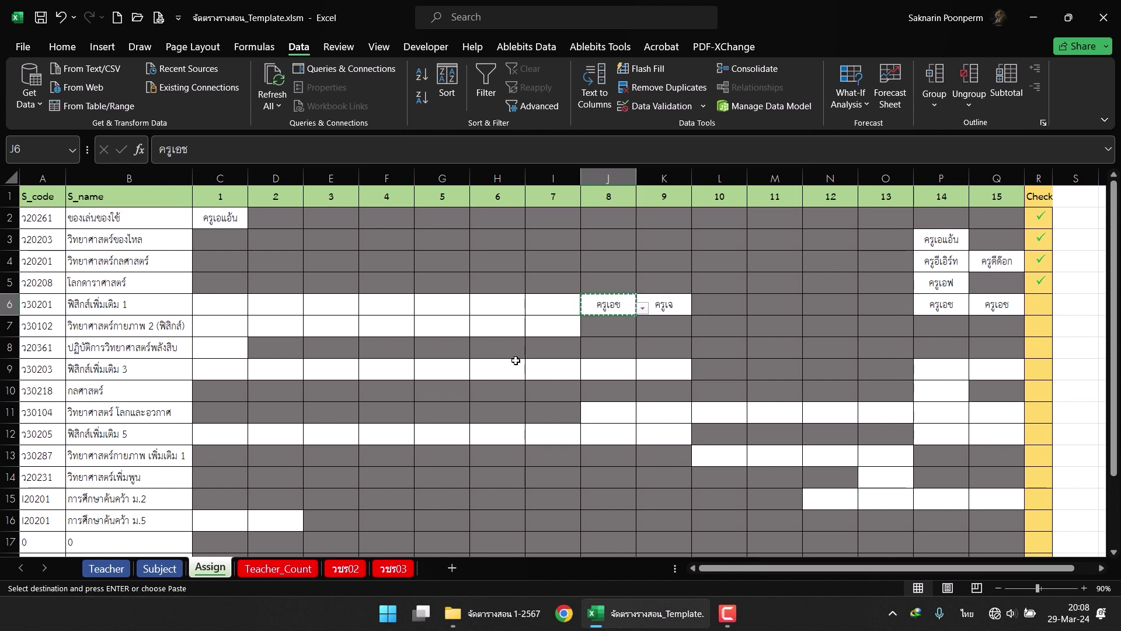
left_click(509, 368)
key("ctrl+v")
left_click(610, 417)
key("ctrl+v")
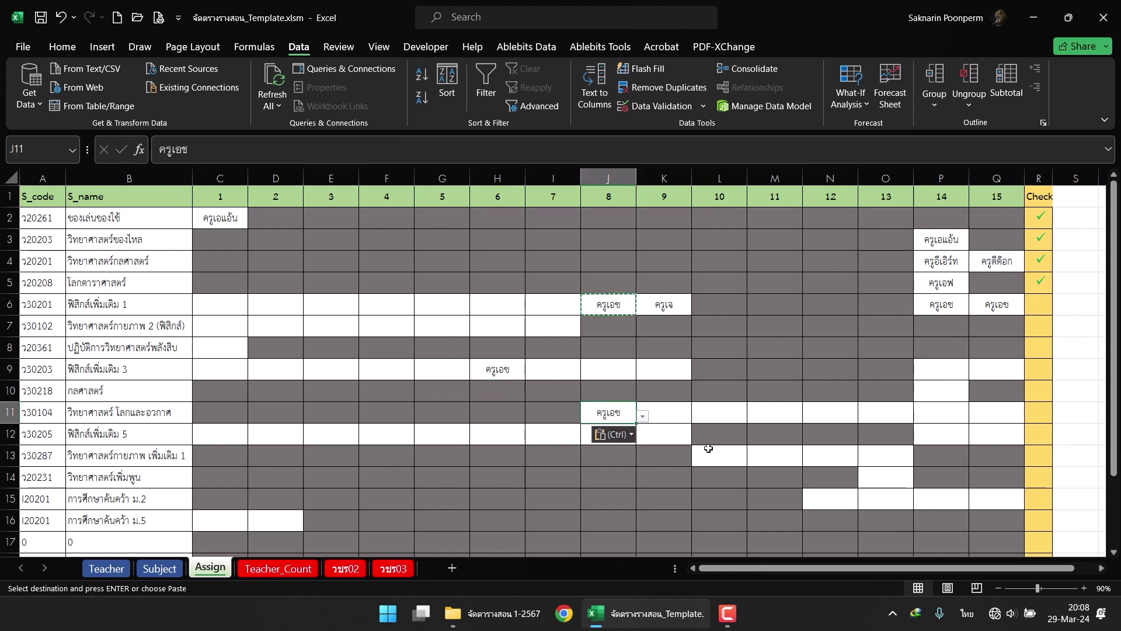
left_click(713, 456)
key("ctrl+v")
left_click(892, 503)
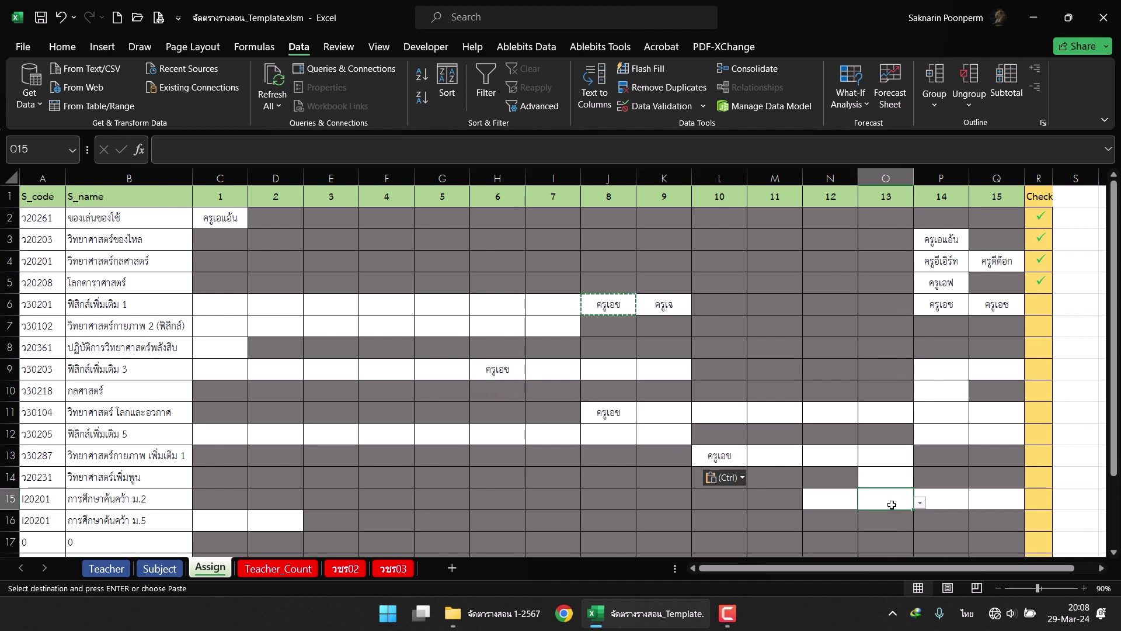
key("ctrl+v")
left_click(993, 437)
key("ctrl+v")
left_click(275, 520)
key("ctrl+v")
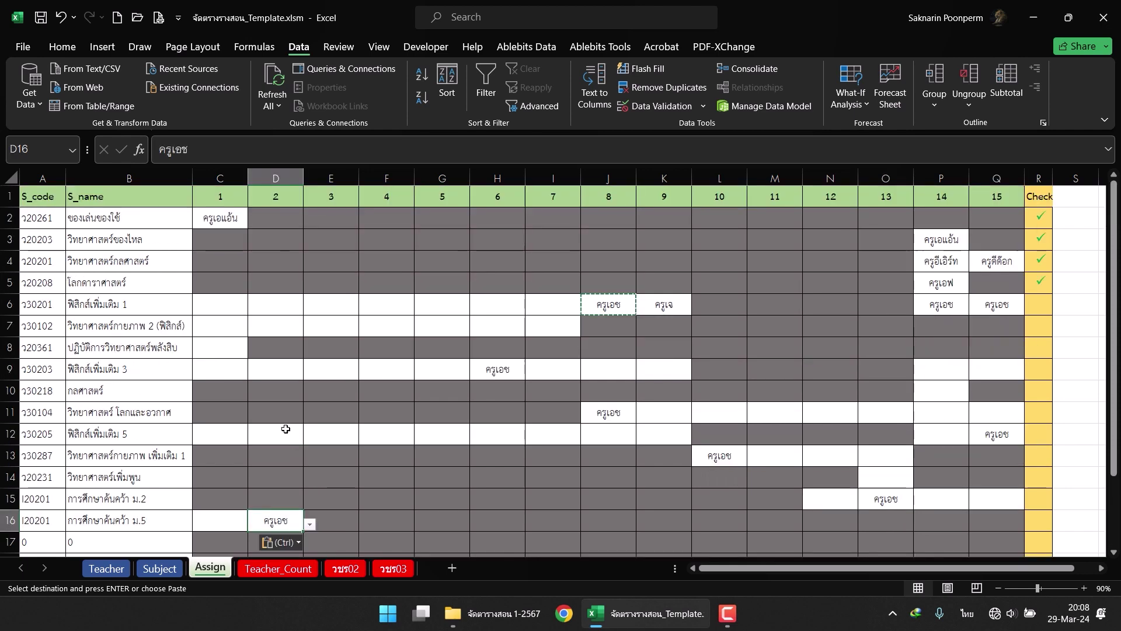
Fill row 12: ครูเอฟ in C12, ครูอีเอิร์ท in D12, ครูไอ in E12, ครูดีด๊อก in F12, ครูเอช in G12.
left_click(309, 438)
left_click(256, 485)
left_click(204, 493)
left_click(420, 437)
left_click(373, 476)
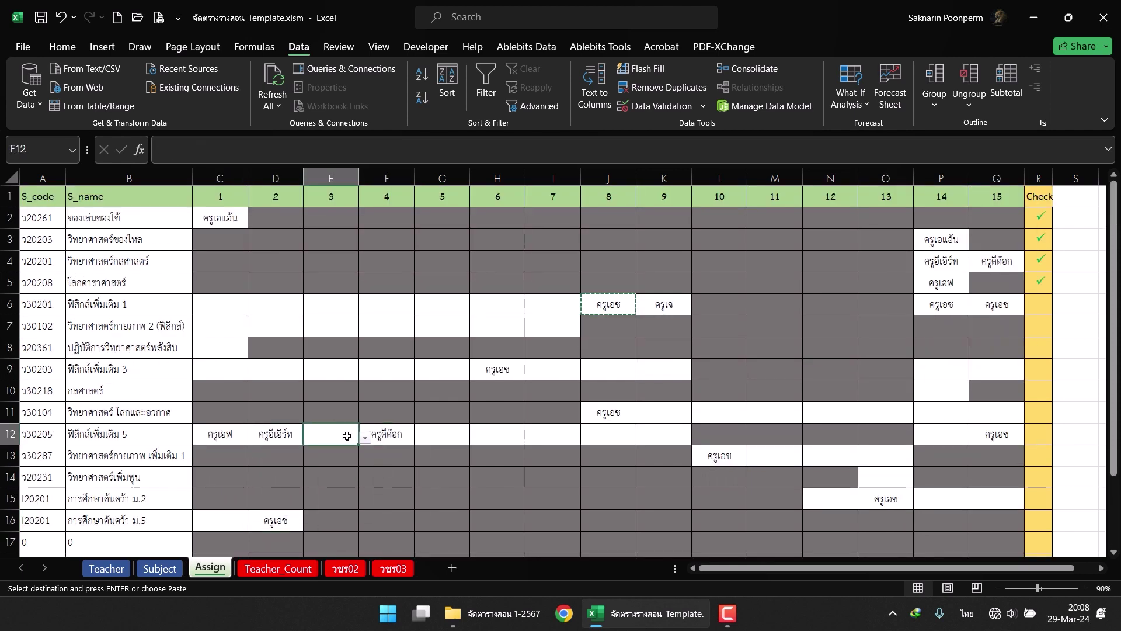
left_click(350, 438)
left_click(318, 503)
left_click(475, 438)
left_click(426, 511)
left_click(553, 434)
Finish row 12 with ครูเอช in I12 and ครูไอ in H12 and K12.
left_click(586, 437)
left_click(543, 494)
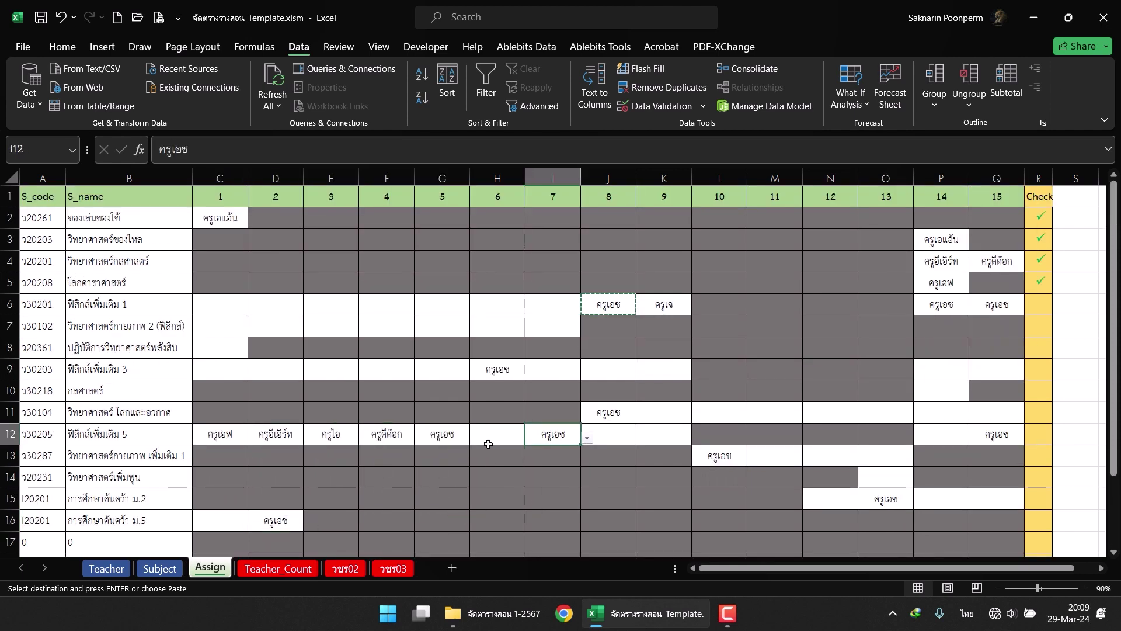
left_click(497, 433)
left_click(531, 438)
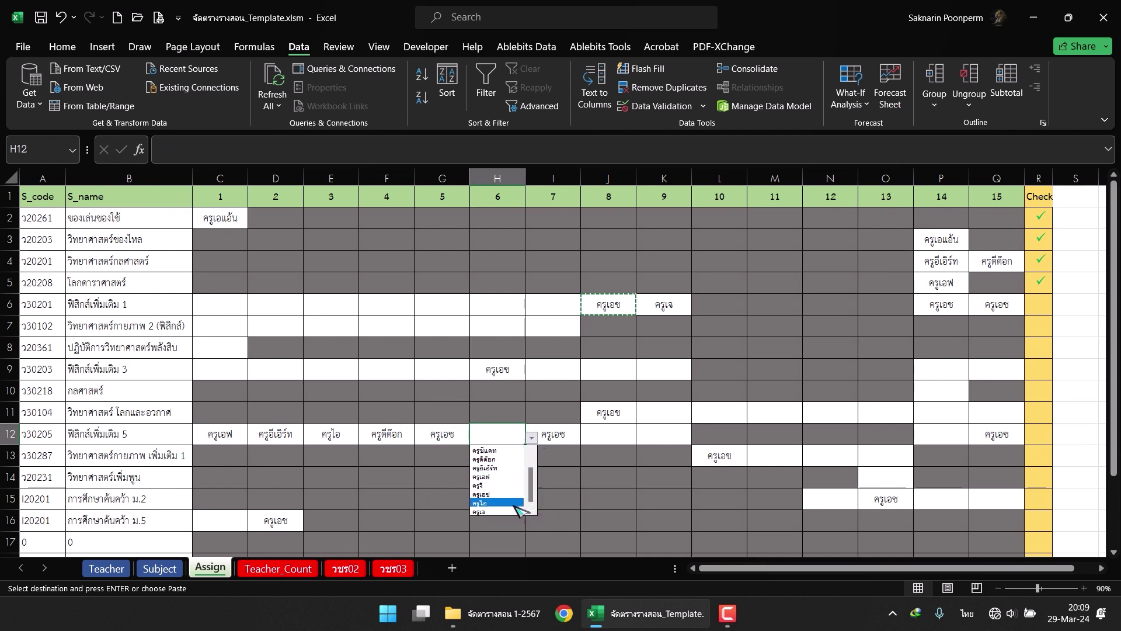
left_click(497, 503)
left_click(650, 433)
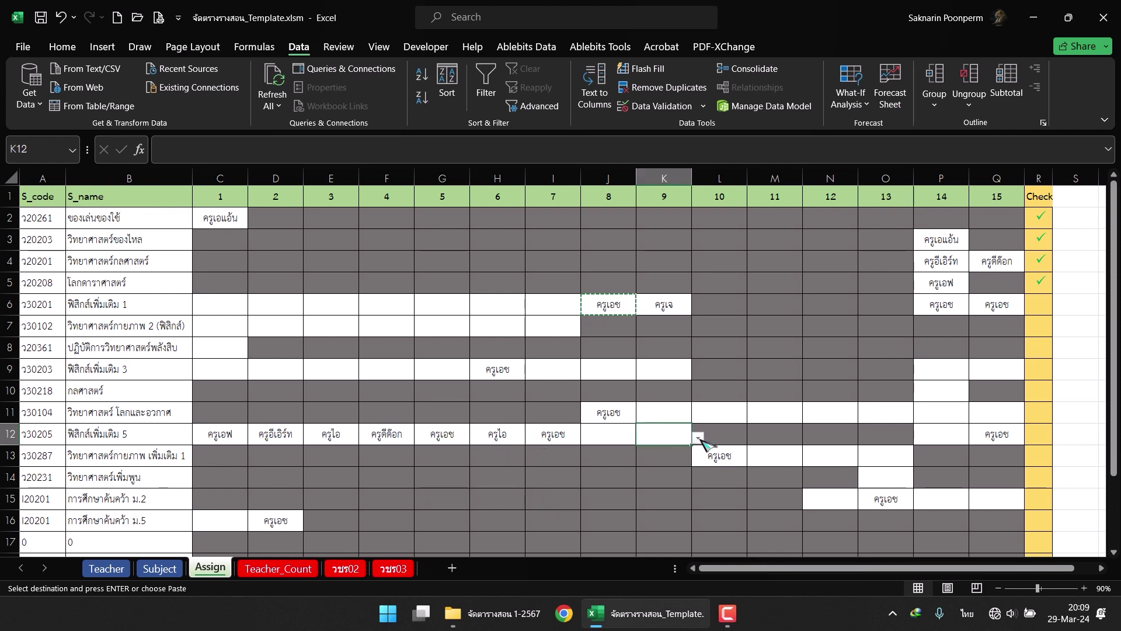
left_click(698, 437)
left_click(645, 503)
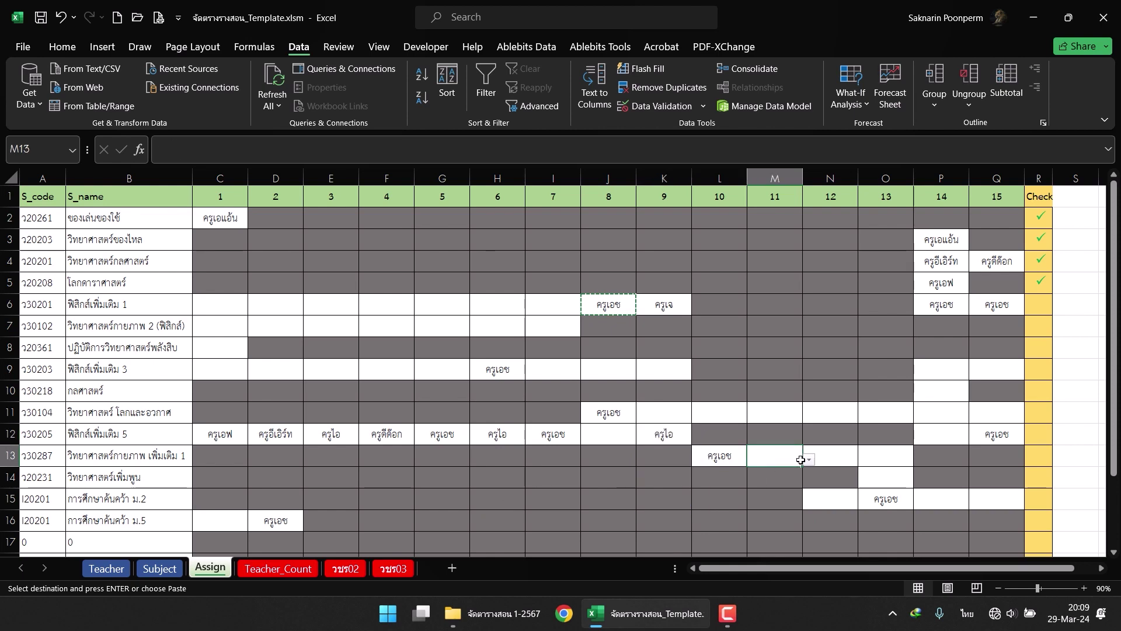
Assign ครูอีเอิร์ท, ครูดีด๊อก, ครูจี to M13–O13, ครูจี to N15, ครูอีเอิร์ท to O14.
left_click(765, 489)
left_click(820, 479)
left_click(875, 506)
left_click(829, 500)
left_click(864, 501)
left_click(864, 564)
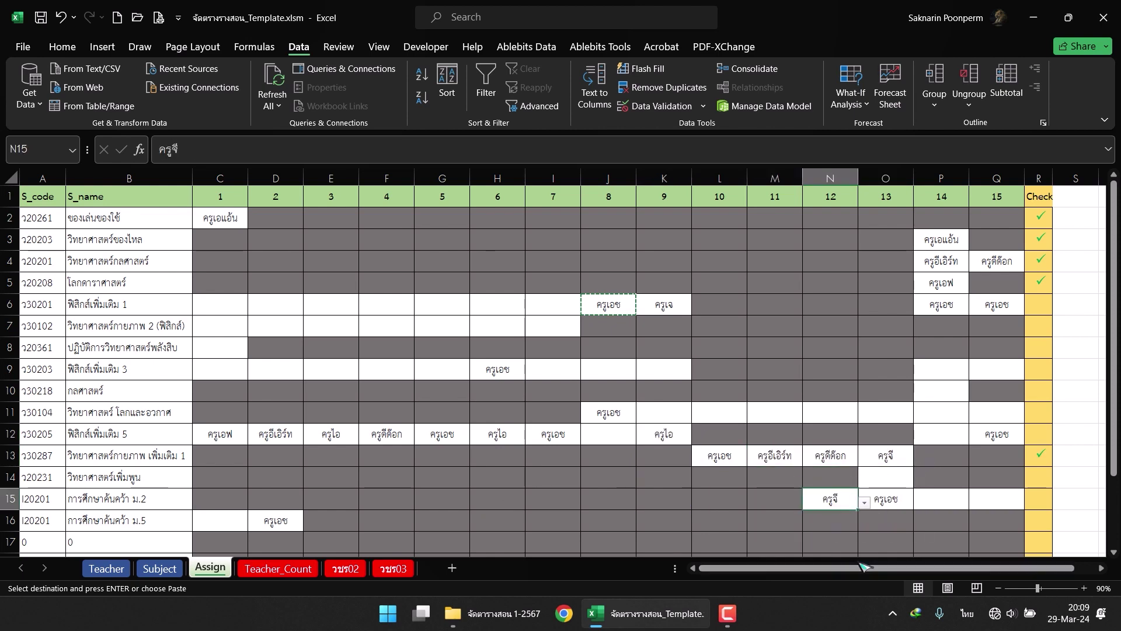
left_click(888, 476)
left_click(920, 481)
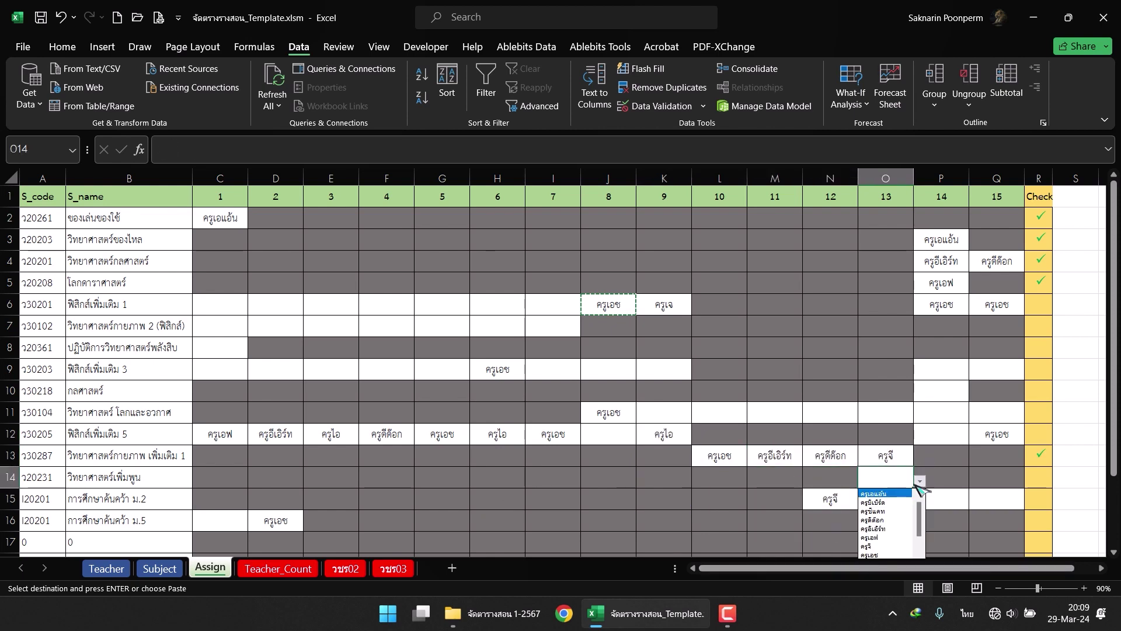
left_click(873, 529)
left_click(959, 504)
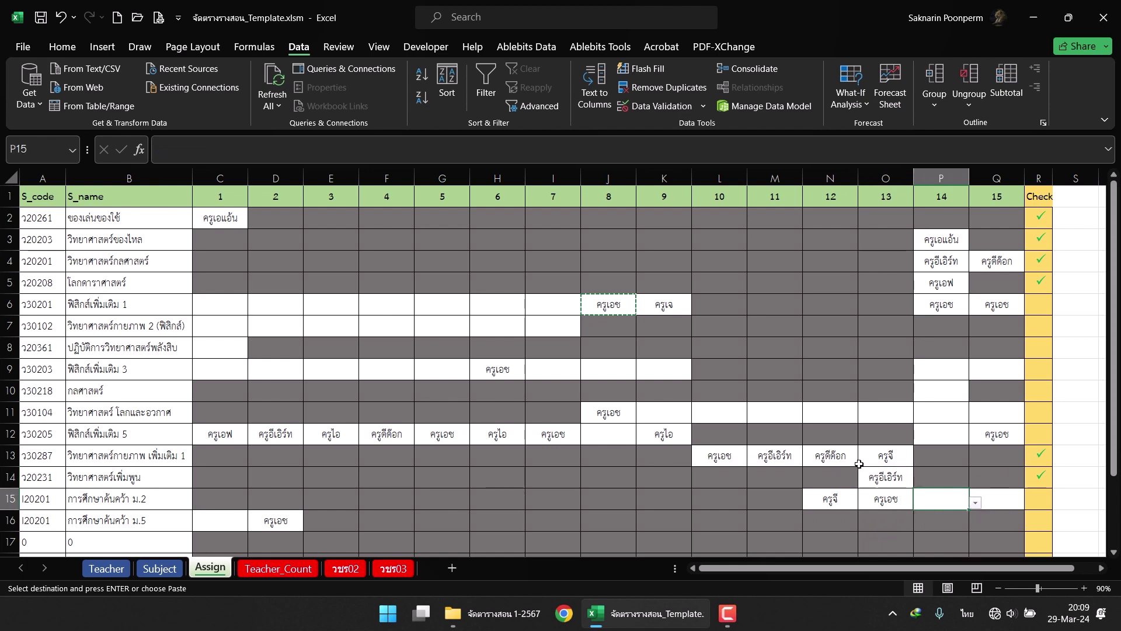
left_click(1032, 458)
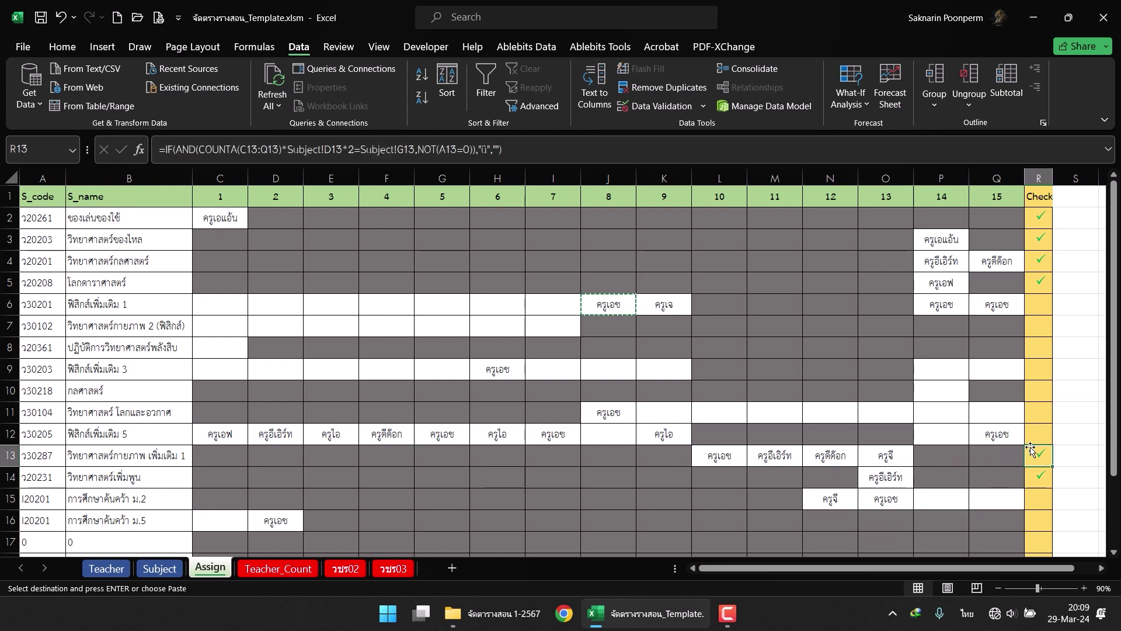
Read the Subject sheet's S_Period column total of 330, then go back to Assign.
left_click(159, 568)
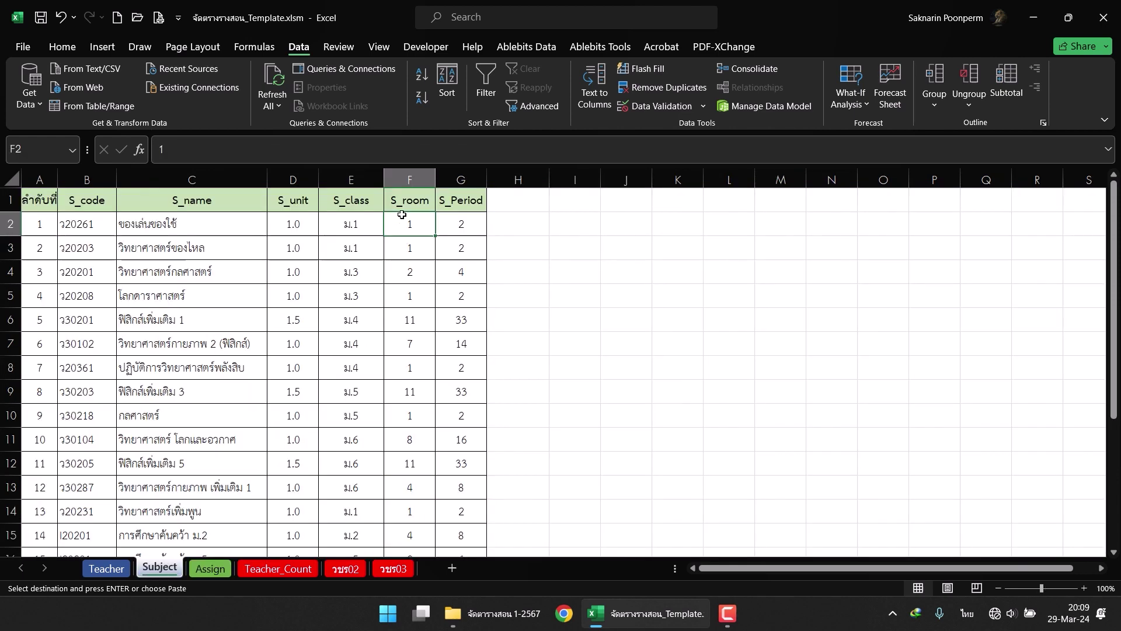
left_click(455, 197)
left_click(455, 178)
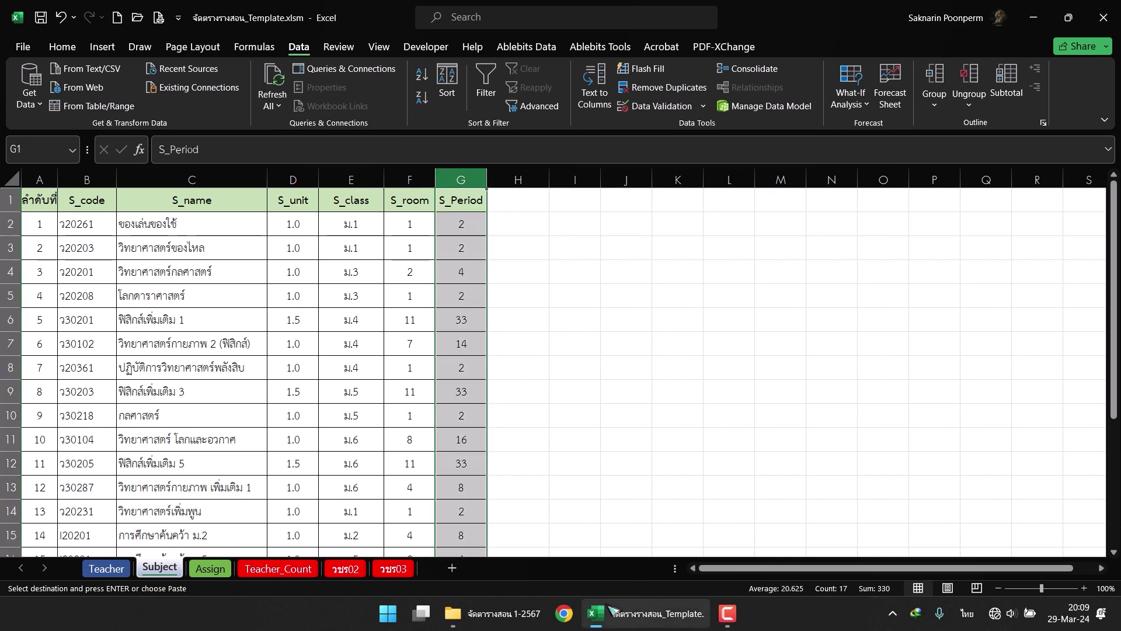
key("ctrl+Page_Down")
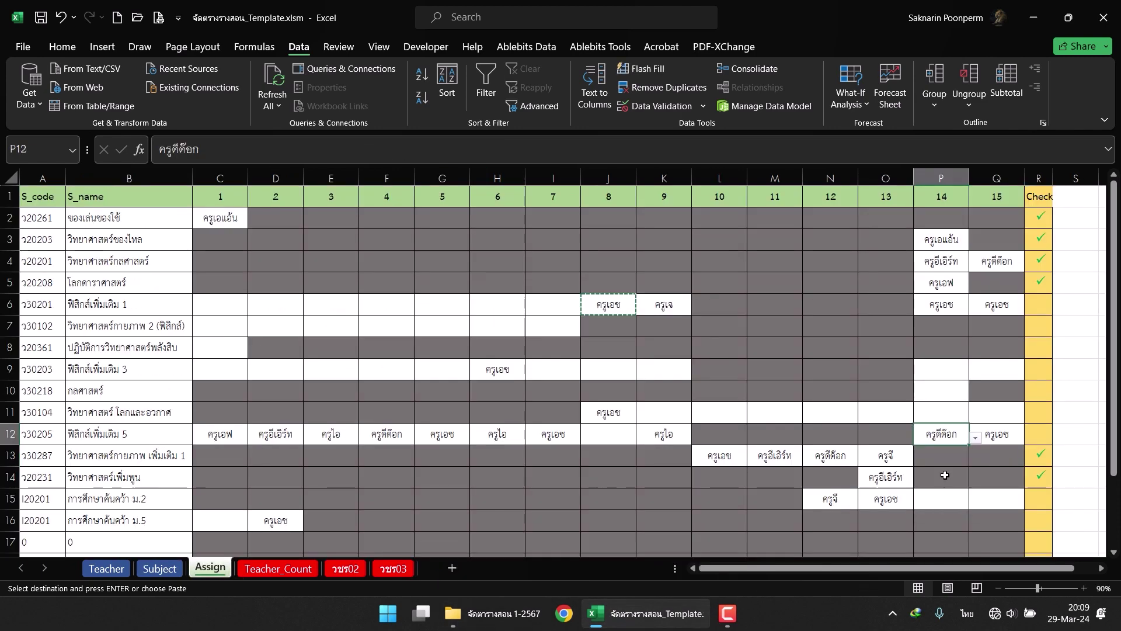
Assign ครูดีด๊อก to P12, ครูเจ to Q15 and ครูจี to P15.
left_click(996, 498)
left_click(1031, 502)
left_click(996, 575)
left_click(946, 499)
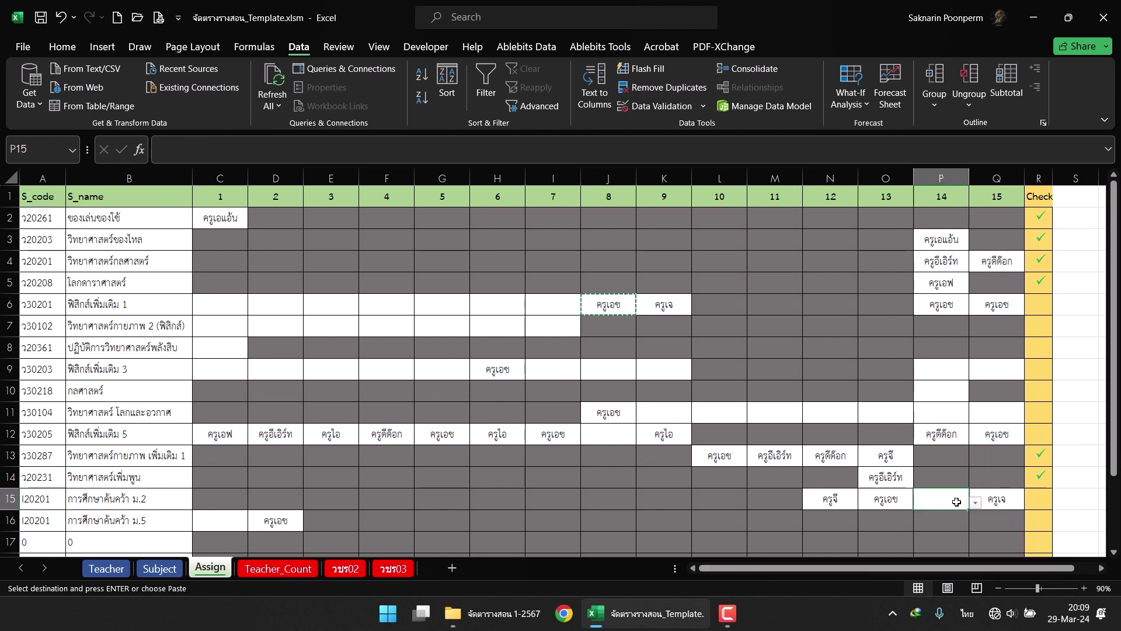
left_click(975, 502)
left_click(928, 568)
Fill row 11 (ครูเอฟ in K11, ครูเจ in L11–M11, ครูจี in N11–Q11) and ครูเอช in J12.
left_click(662, 412)
left_click(609, 433)
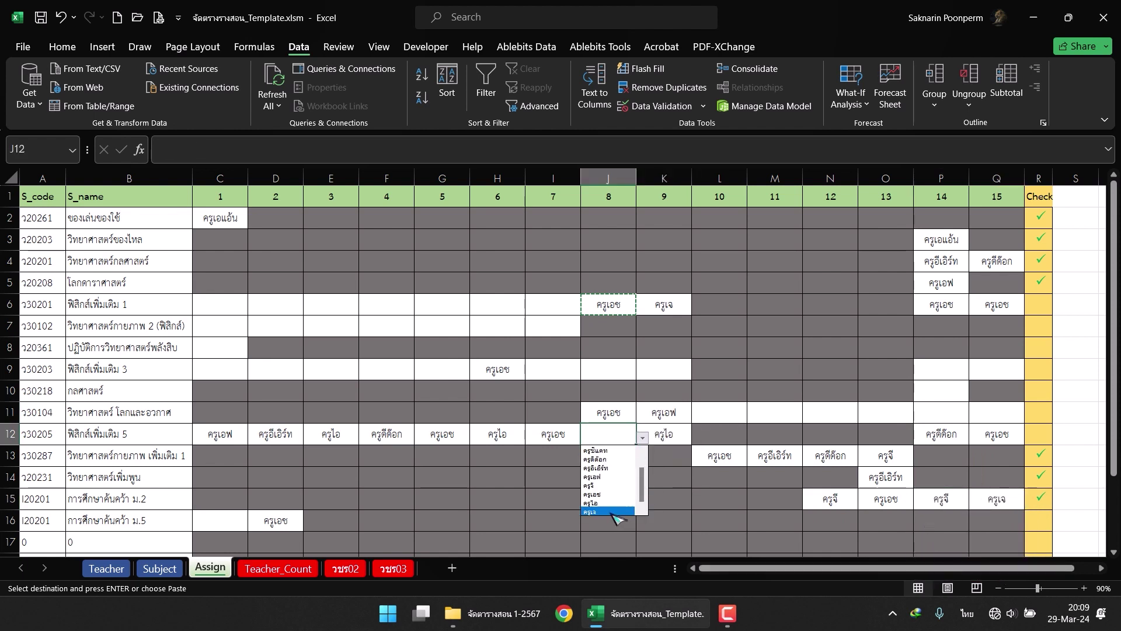
left_click(719, 412)
left_click(775, 411)
left_click(830, 411)
left_click(864, 415)
left_click(811, 481)
left_click(886, 411)
left_click(941, 411)
left_click(996, 411)
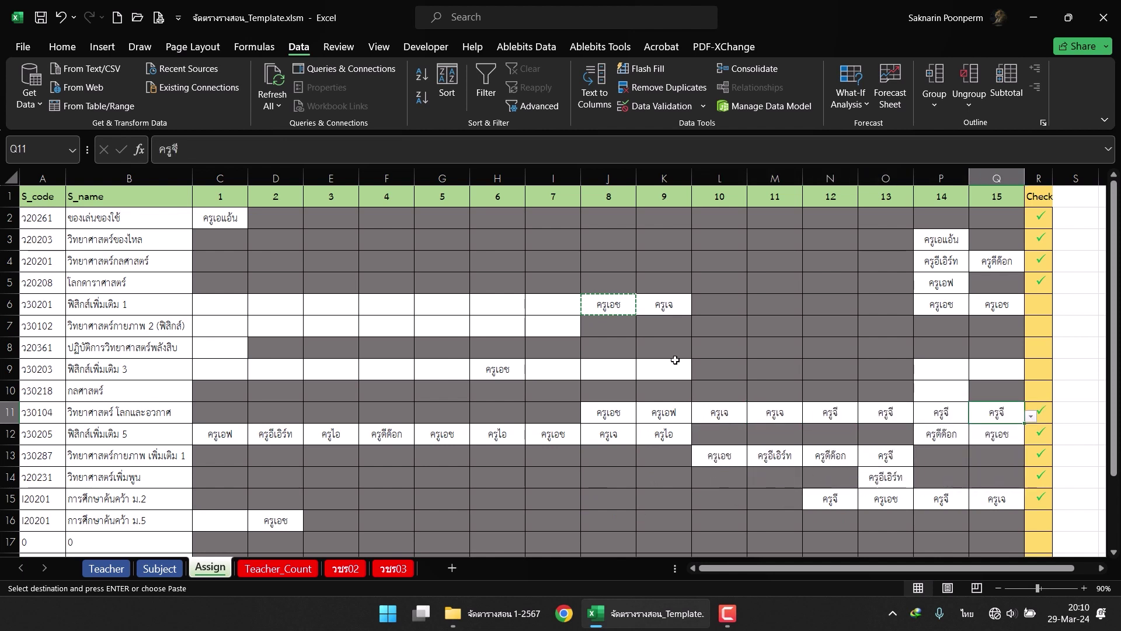
left_click(996, 369)
left_click(939, 402)
left_click(940, 442)
Assign teachers to cells C6, C7 and C8 from their dropdowns.
left_click(254, 307)
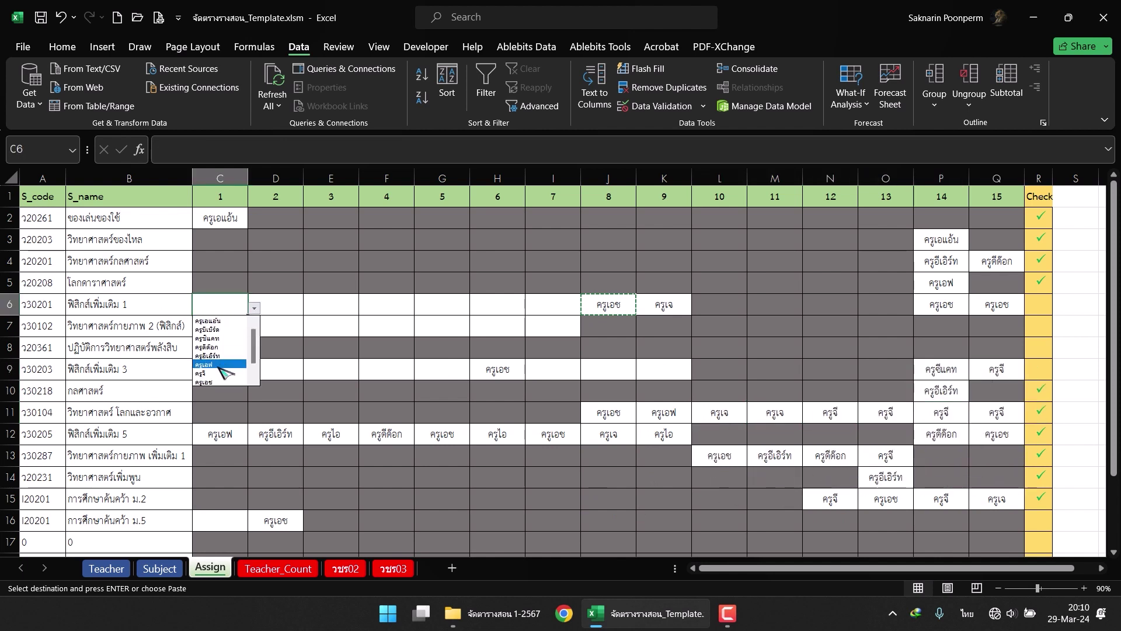
left_click(222, 364)
left_click(254, 329)
left_click(222, 377)
left_click(254, 351)
left_click(208, 399)
Assign teachers across all of row 9 of the grid.
left_click(216, 420)
left_click(268, 385)
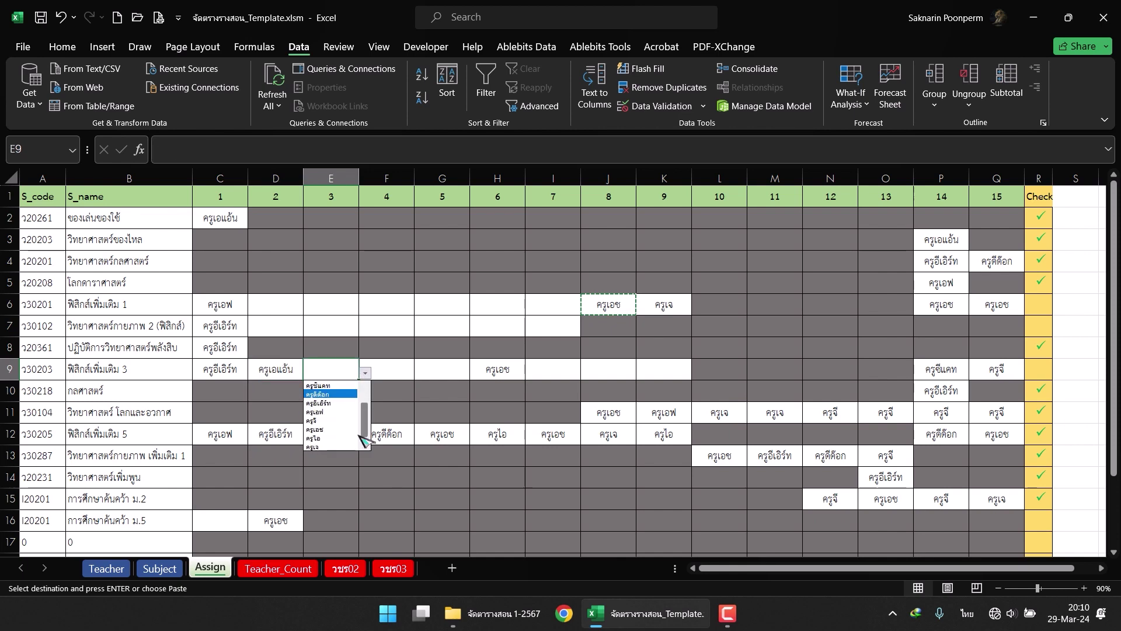
left_click(321, 435)
left_click(379, 434)
left_click(432, 434)
left_click(586, 375)
left_click(551, 409)
left_click(650, 372)
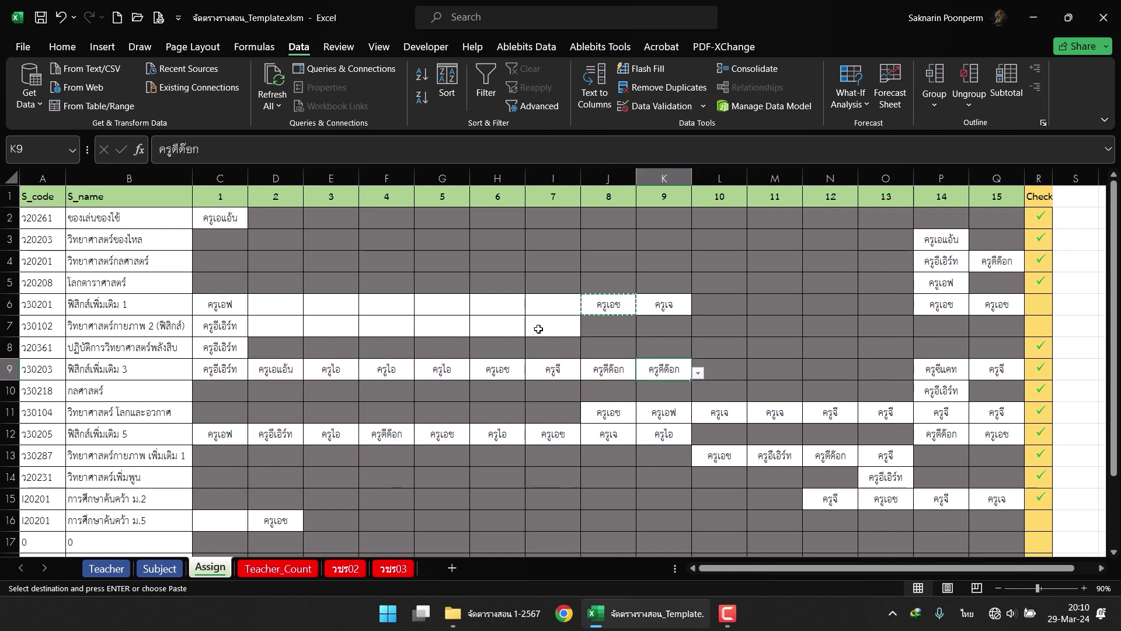
Set teachers in I6 and I7, then fill D6:H7 with that teacher pair.
left_click(537, 325)
left_click(580, 313)
left_click(502, 326)
mouse_move(544, 326)
left_mouse_down()
mouse_move(552, 304)
mouse_move(275, 336)
left_mouse_up()
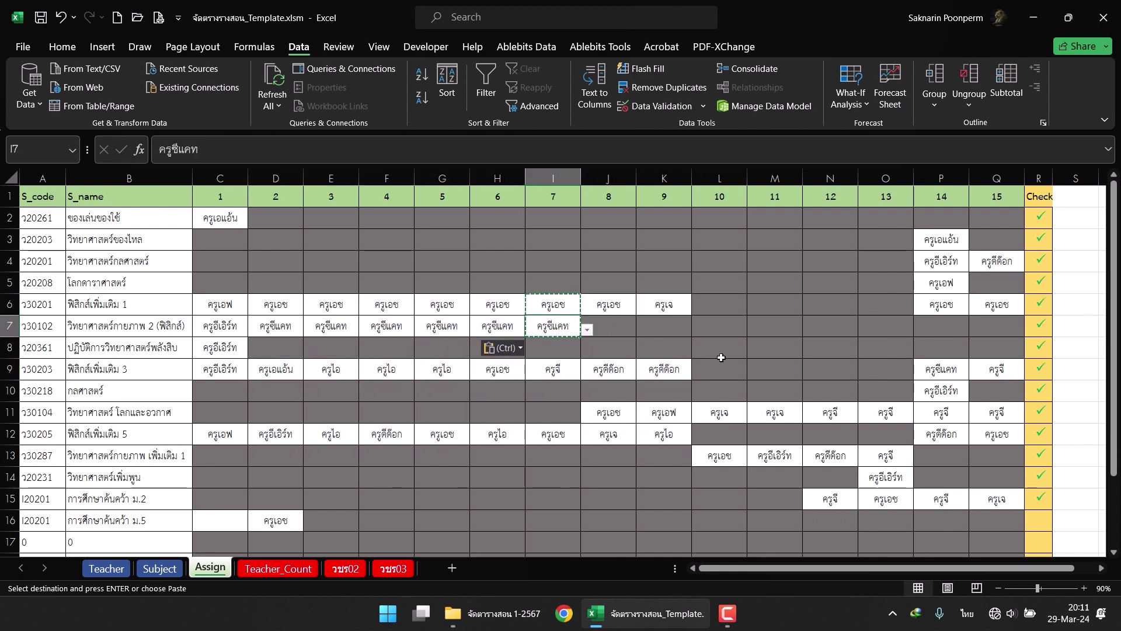
left_click(727, 358)
left_click(774, 343)
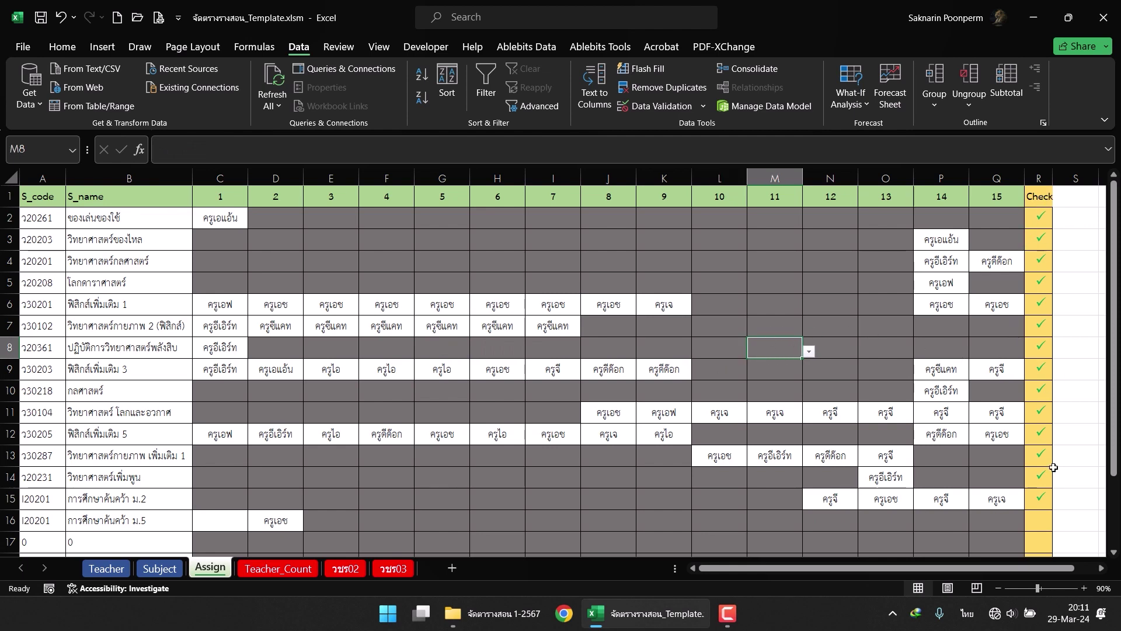
Choose a teacher for C16 and go to the Teacher_Count sheet.
left_click(236, 520)
left_click(256, 523)
left_click(213, 478)
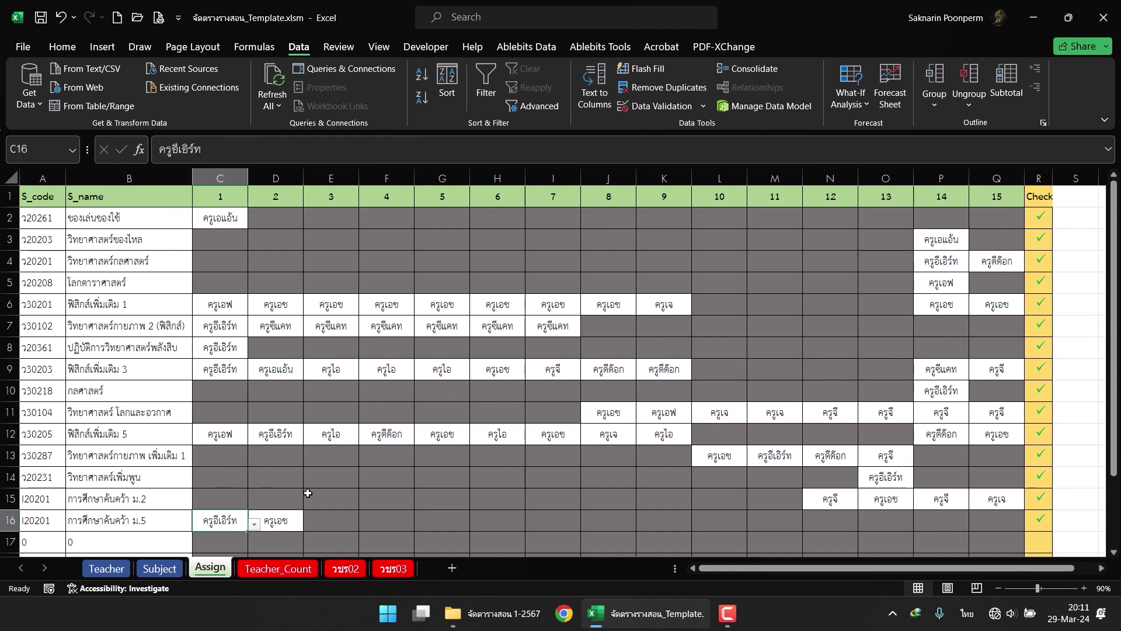
left_click(398, 473)
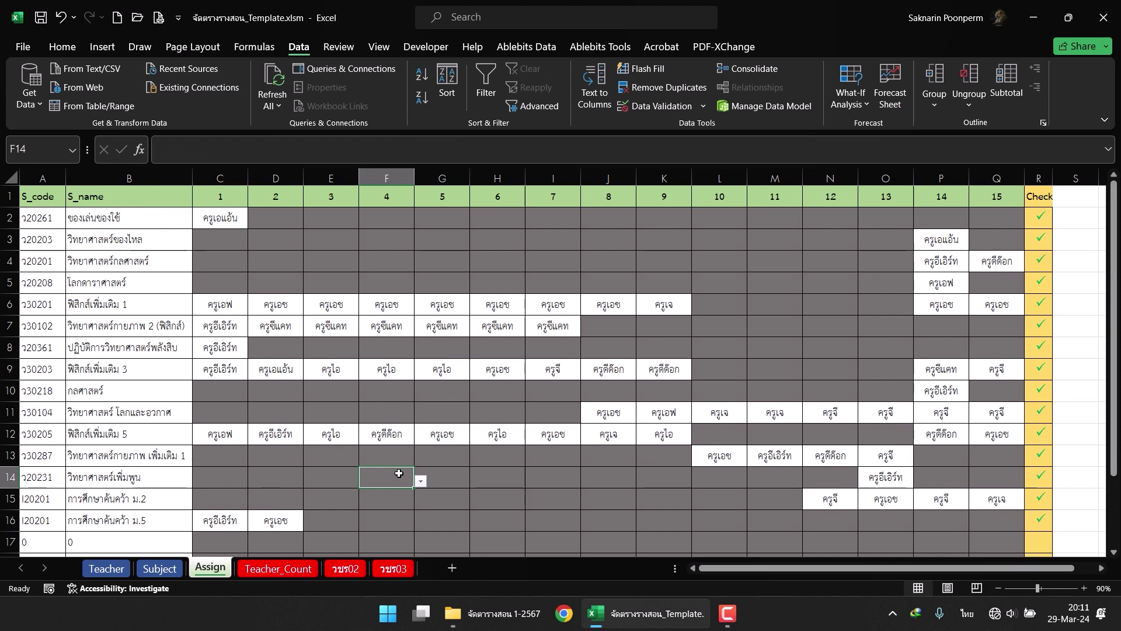
left_click(427, 430)
left_click(266, 567)
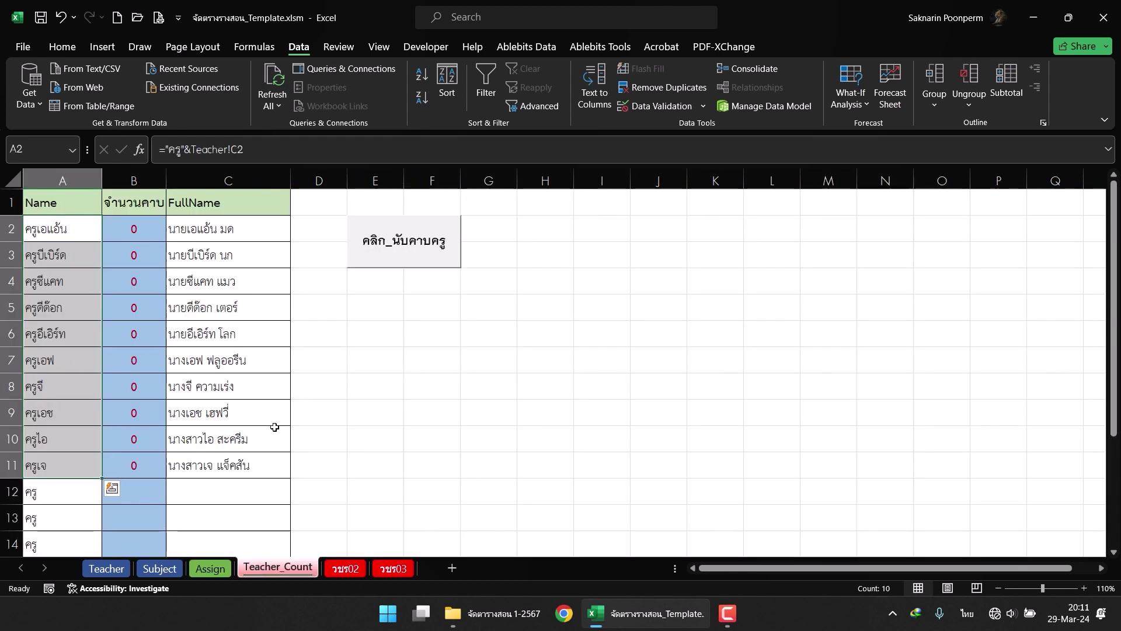
Run the คลิก_นับคาบครู macro to tally periods (0 to 47), review the counts, and return to Assign.
left_click(49, 353)
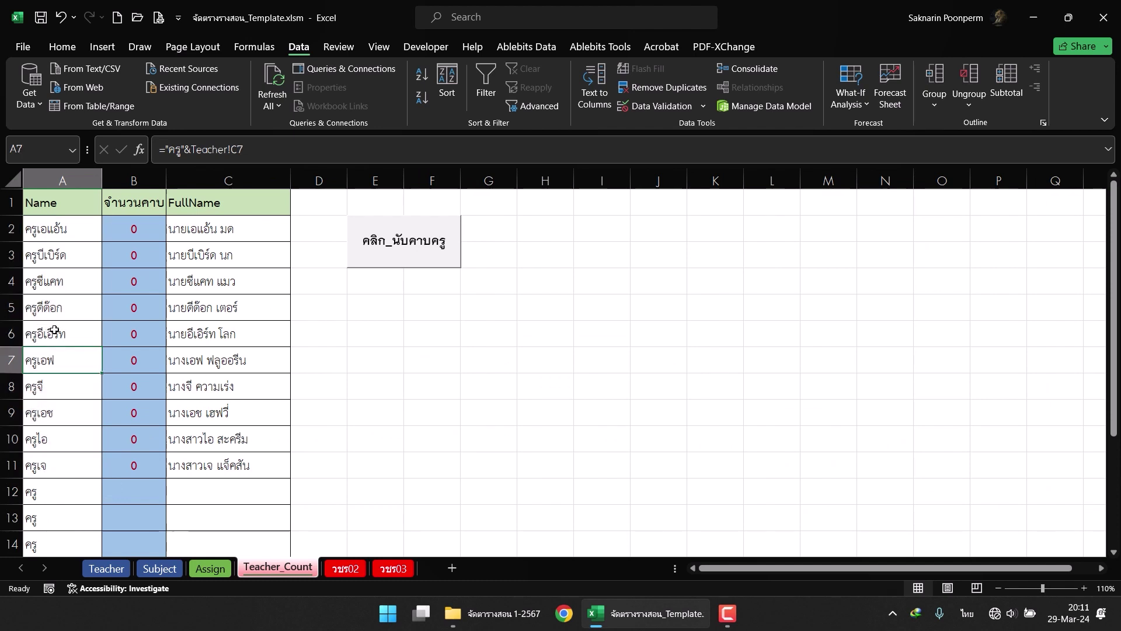
left_click(407, 244)
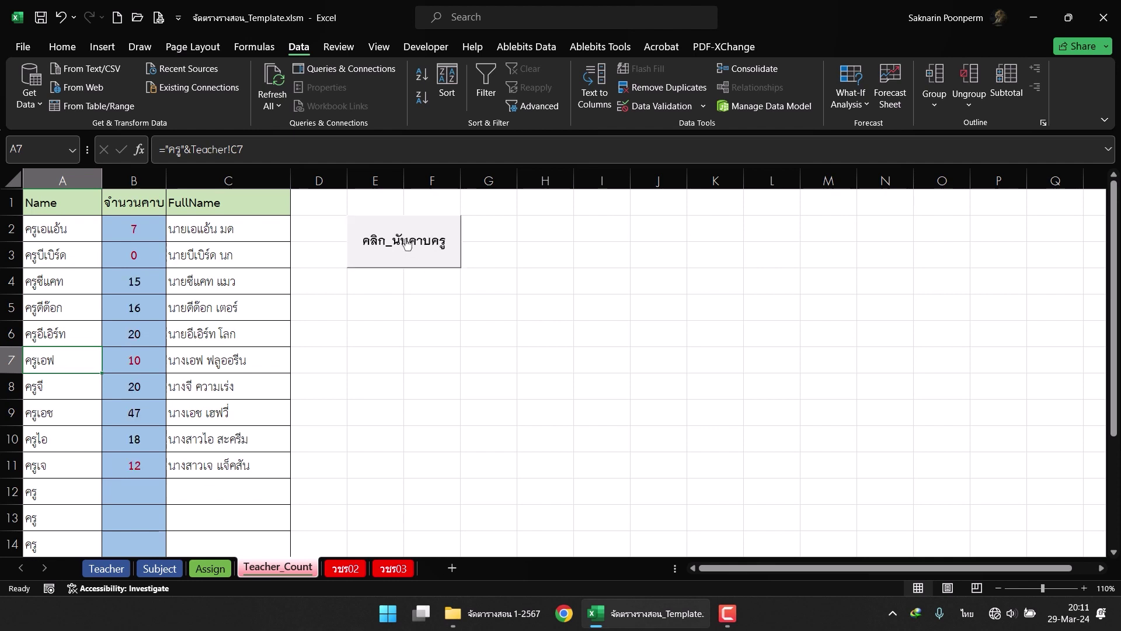
left_click(127, 254)
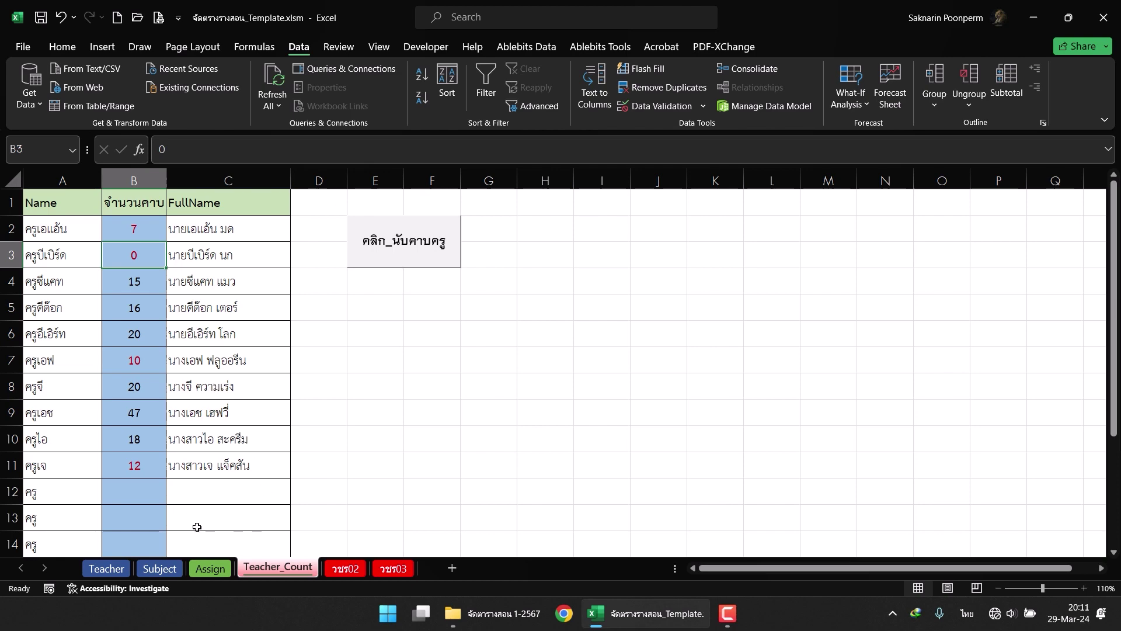
left_click(213, 569)
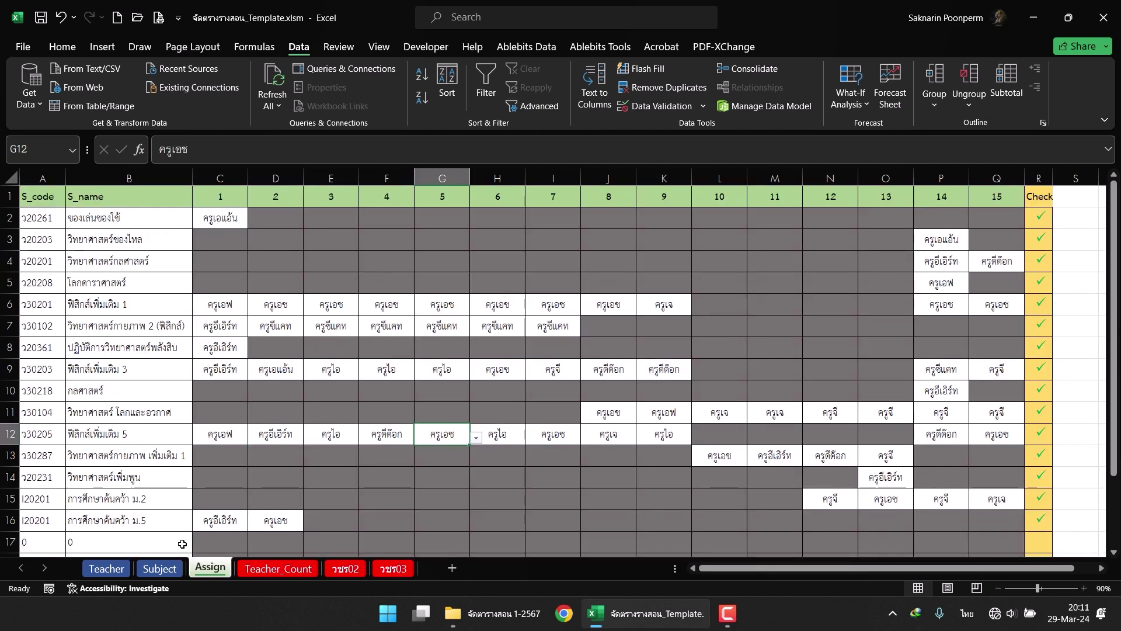
left_click(275, 569)
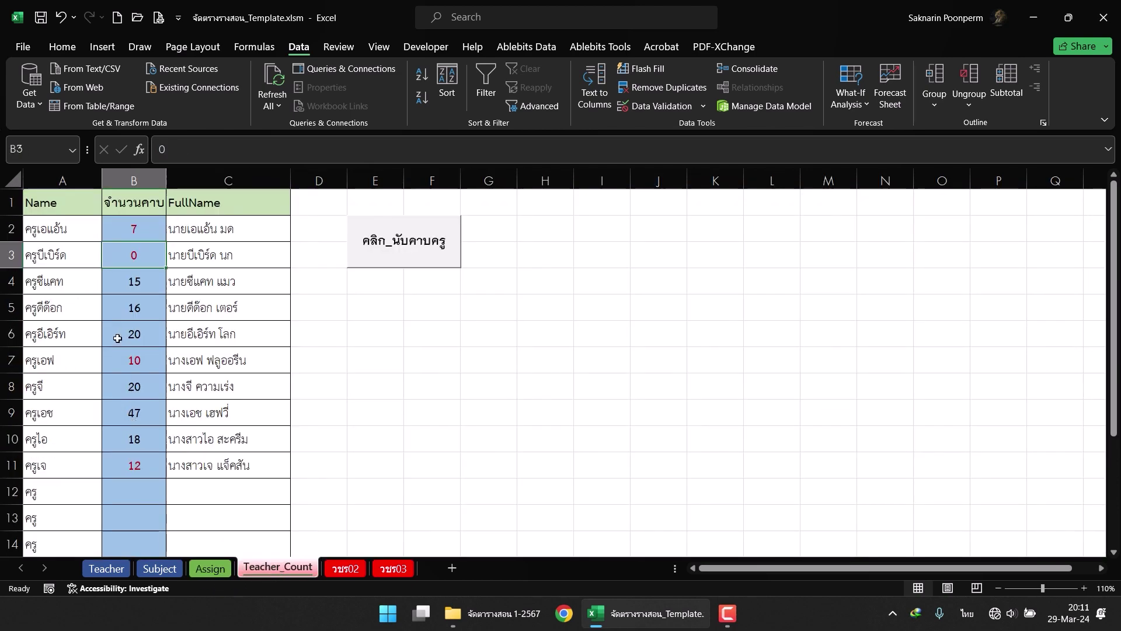
left_click(12, 333)
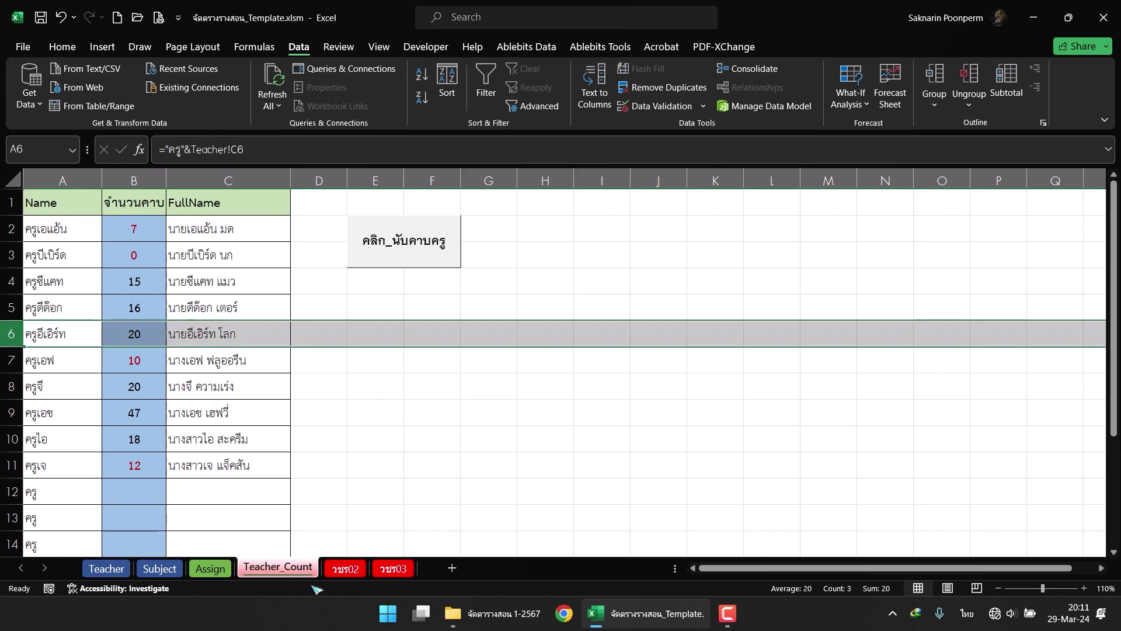
left_click(222, 564)
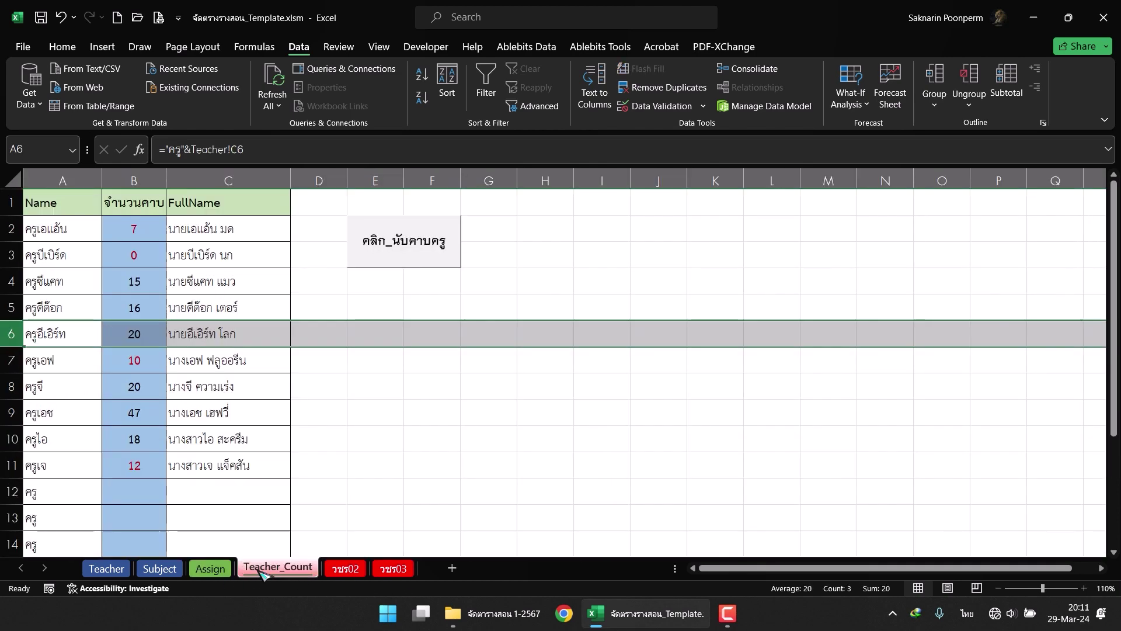
left_click(263, 569)
left_click(209, 568)
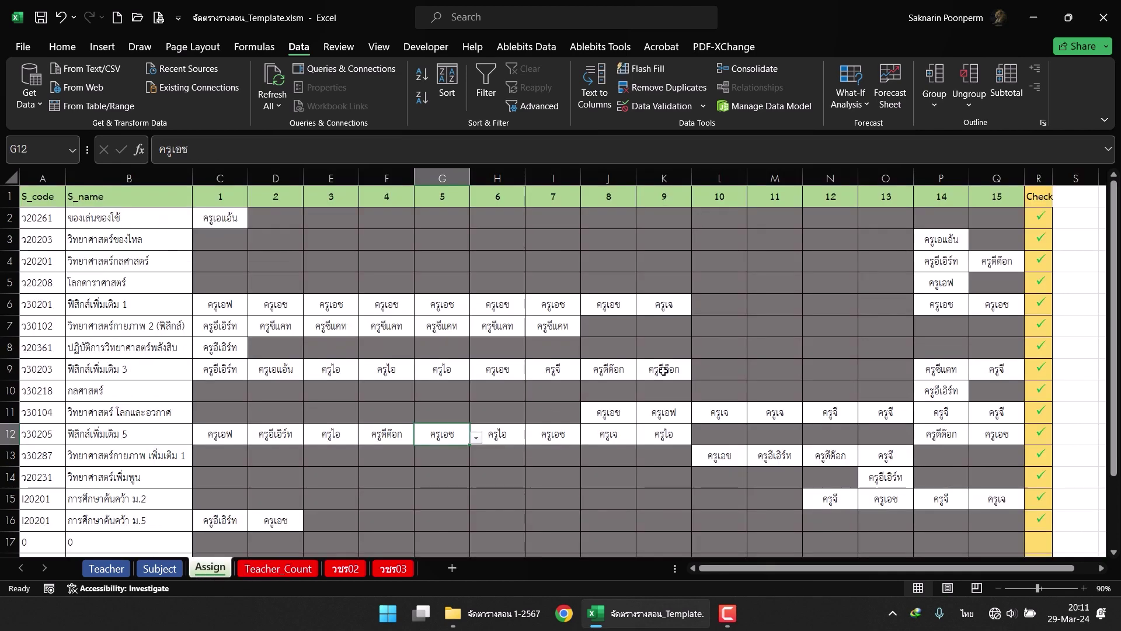
Reassign cells P4 and M13 to ครูบีเบิร์ด, the teacher with no periods.
left_click(961, 259)
left_click(974, 266)
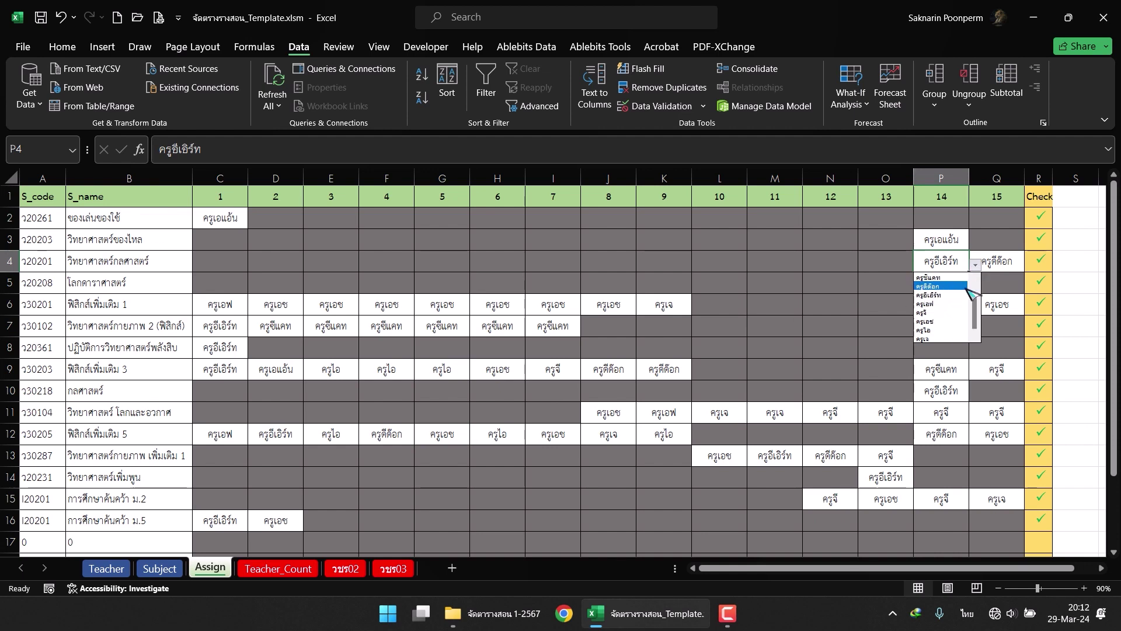
scroll(940, 298, "up", 1)
left_click(934, 286)
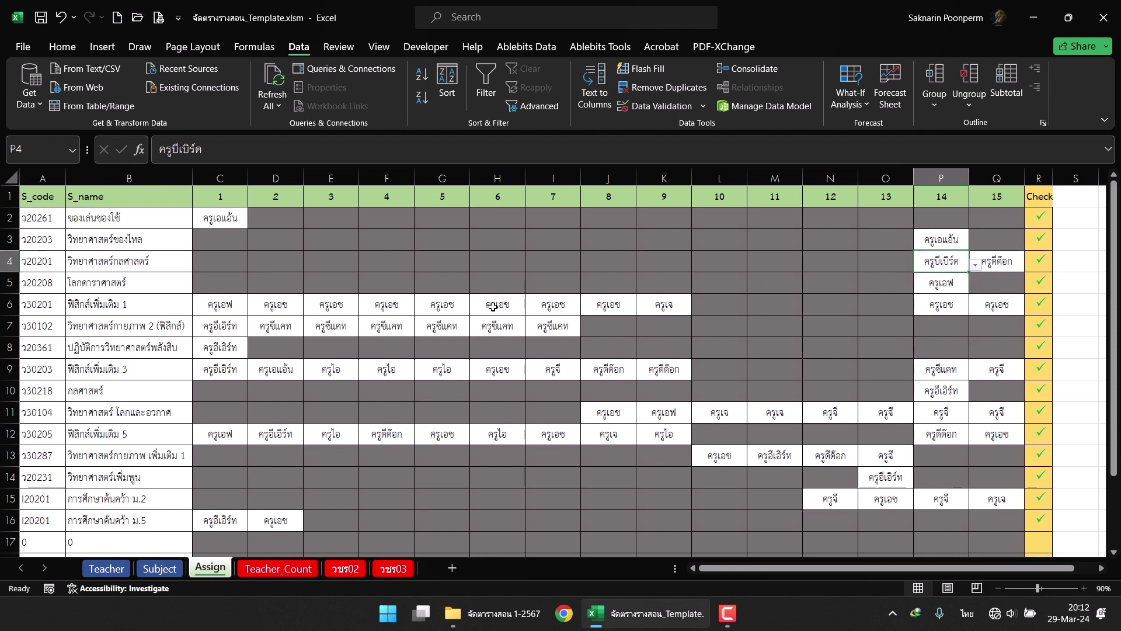
left_click(789, 459)
left_click(808, 459)
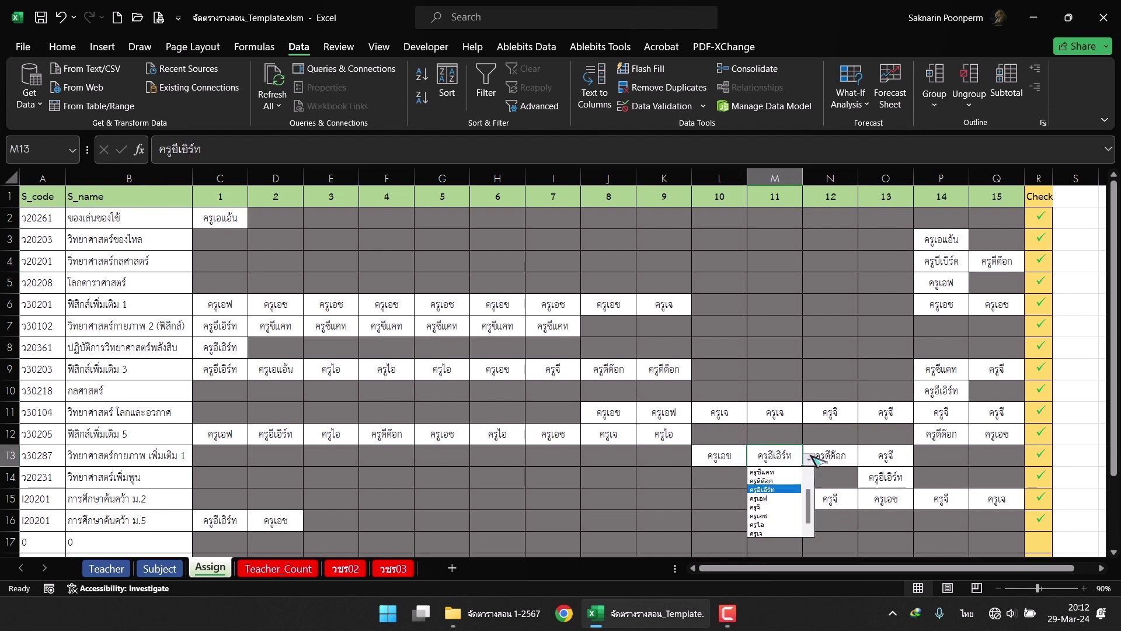
left_click(783, 481)
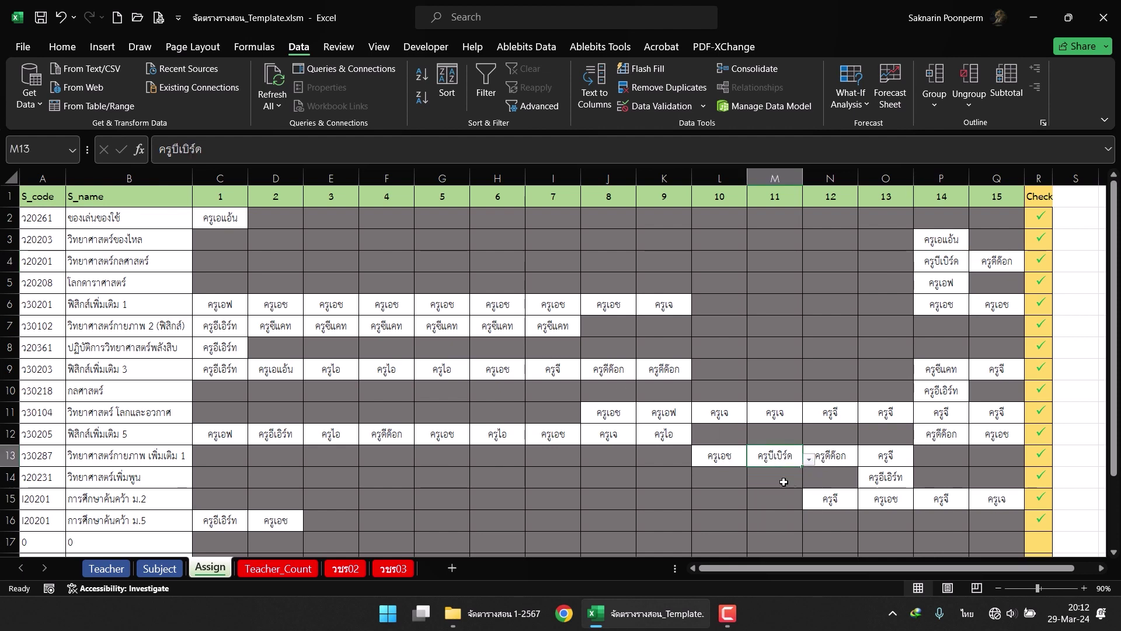
Recount on Teacher_Count so ครูบีเบิร์ด shows 4 periods and ครูอีเอิร์ท 16.
left_click(277, 568)
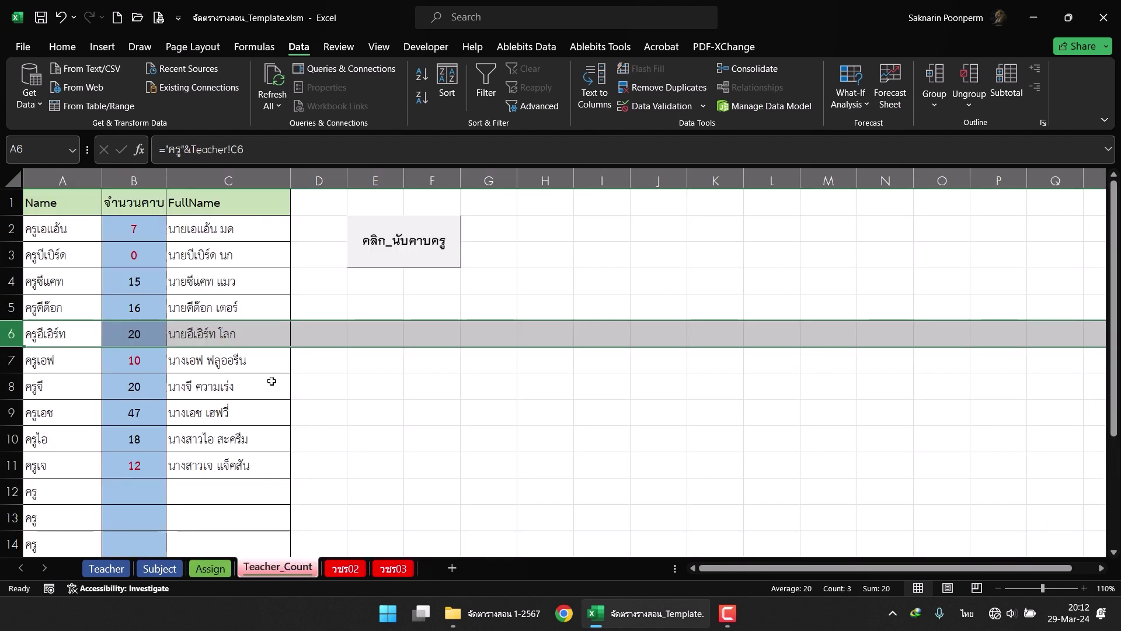
left_click(381, 255)
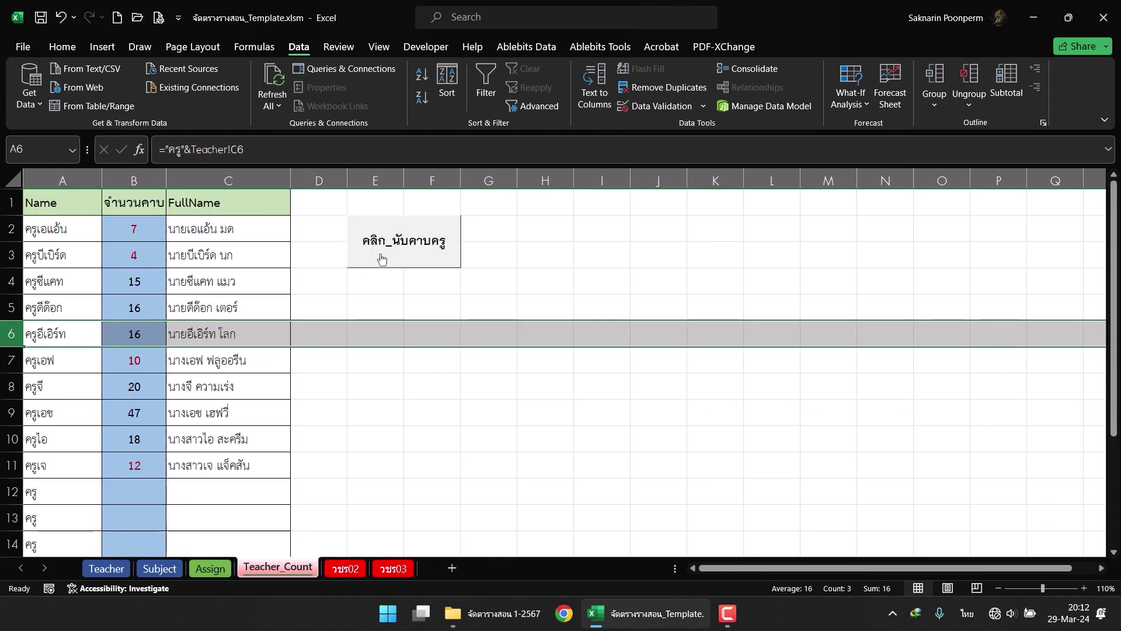
left_click(141, 247)
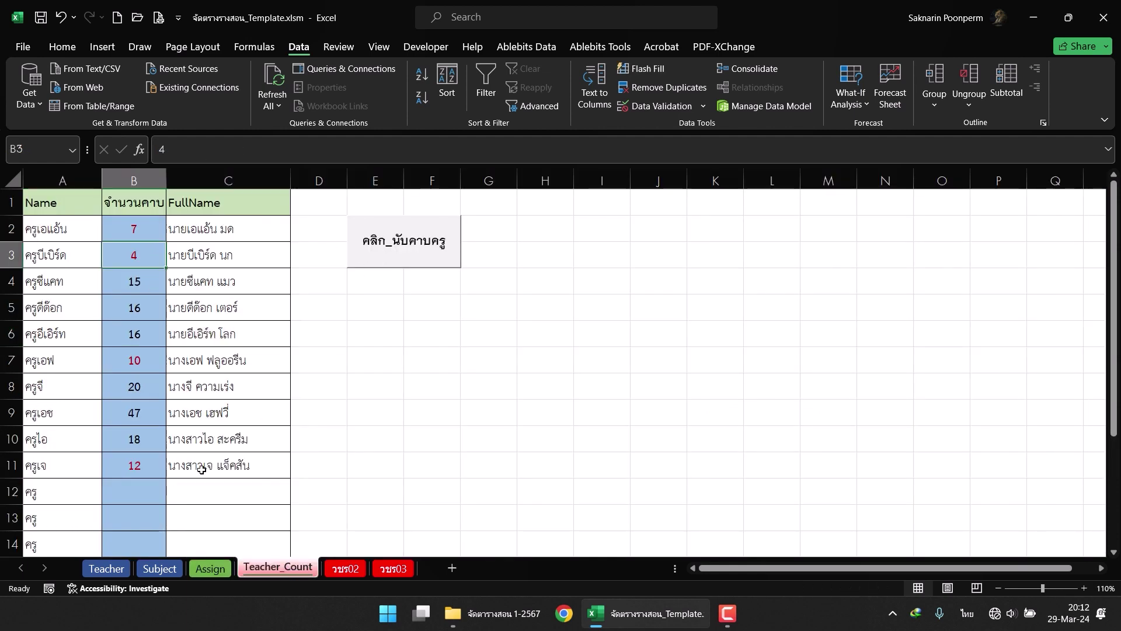
left_click(137, 413)
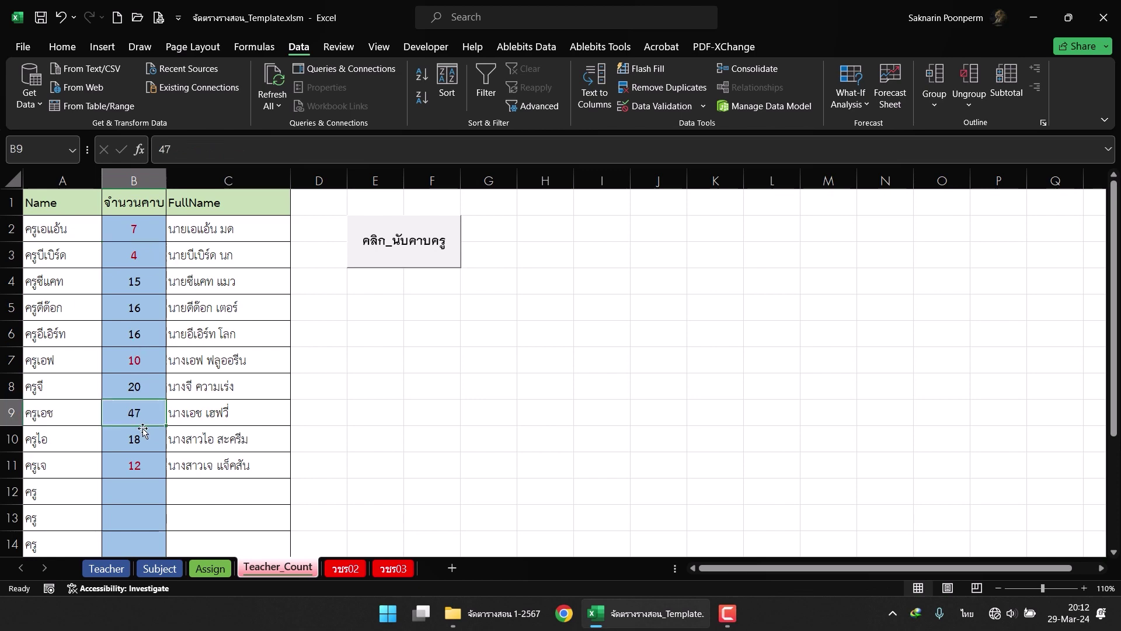
Reassign cells G12 and D12 on Assign to ครูบีเบิร์ด.
left_click(210, 568)
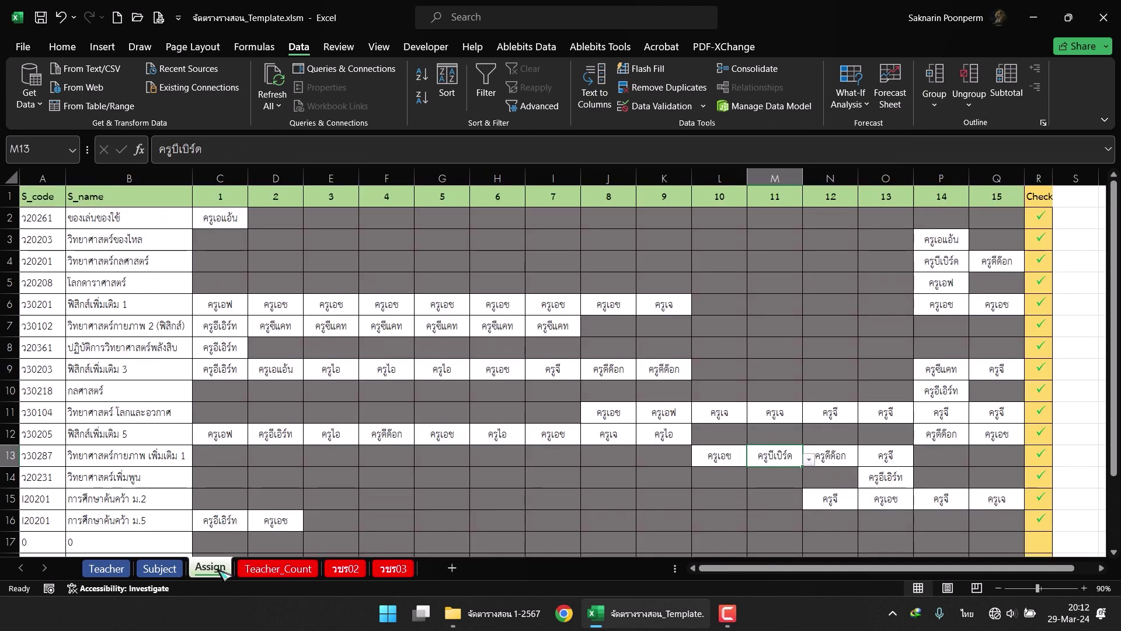
left_click(431, 429)
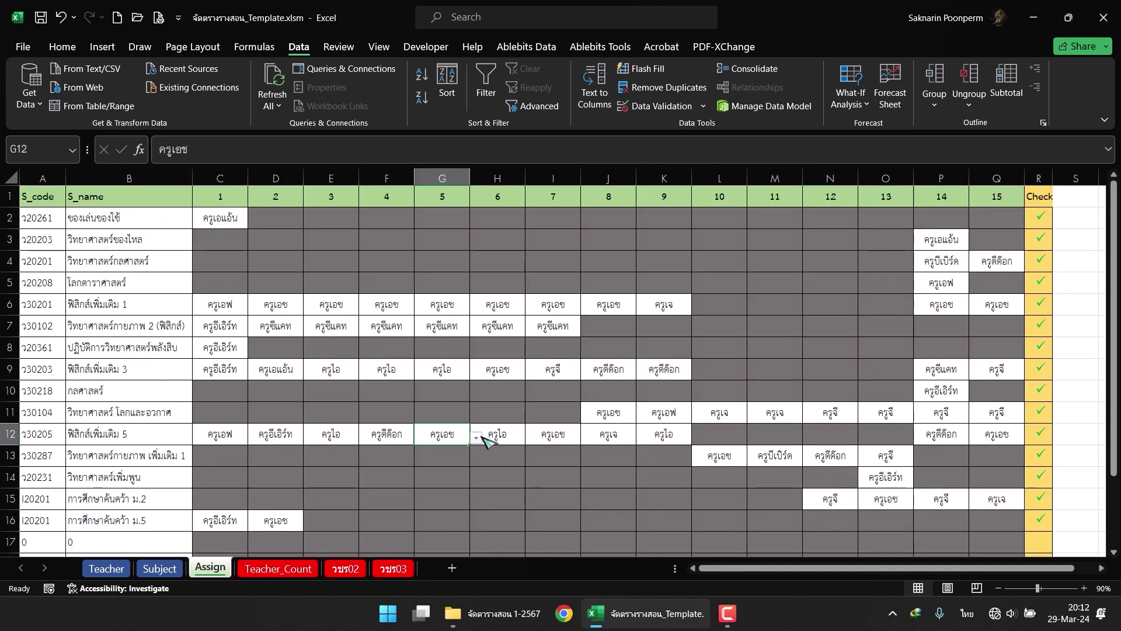
left_click(477, 437)
scroll(480, 476, "up", 3)
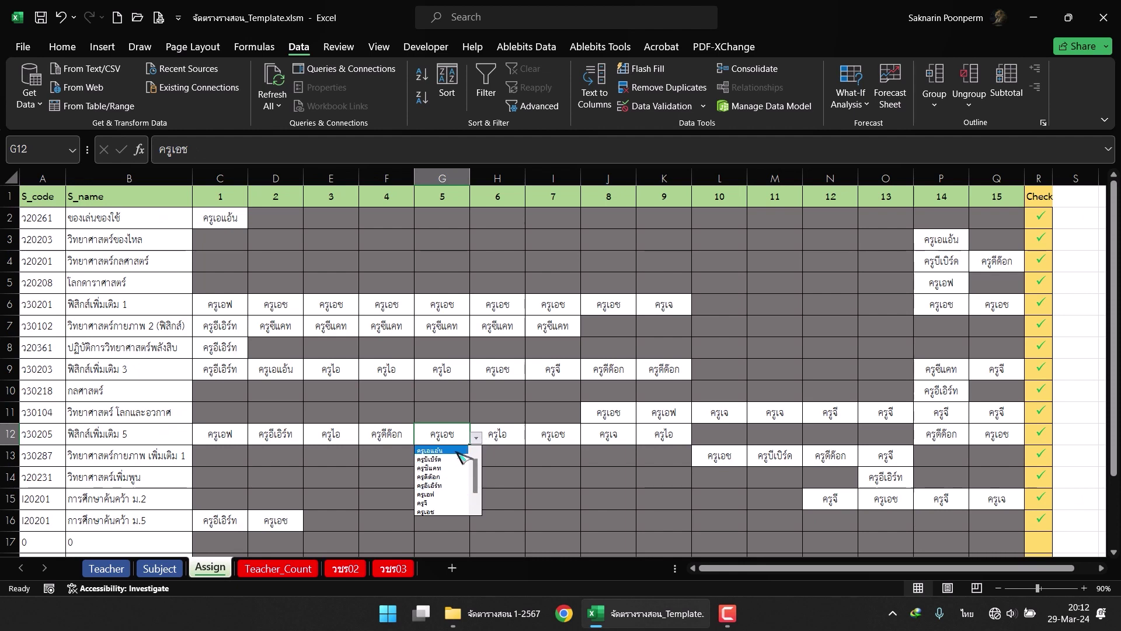
left_click(432, 458)
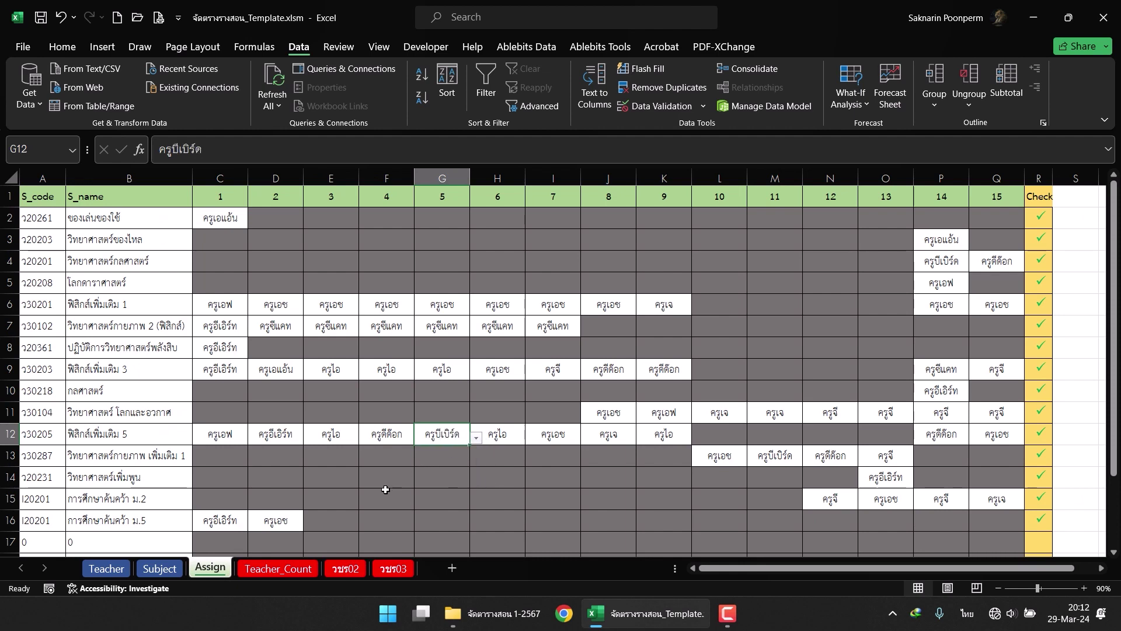
left_click(284, 435)
left_click(309, 437)
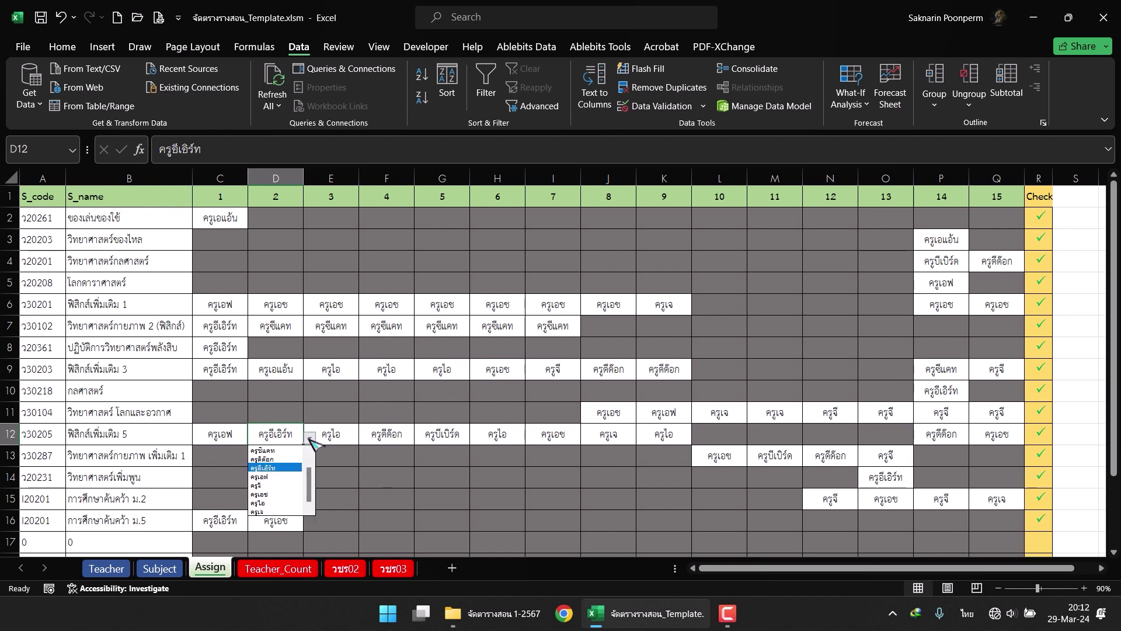
scroll(310, 476, "up", 3)
left_click(294, 460)
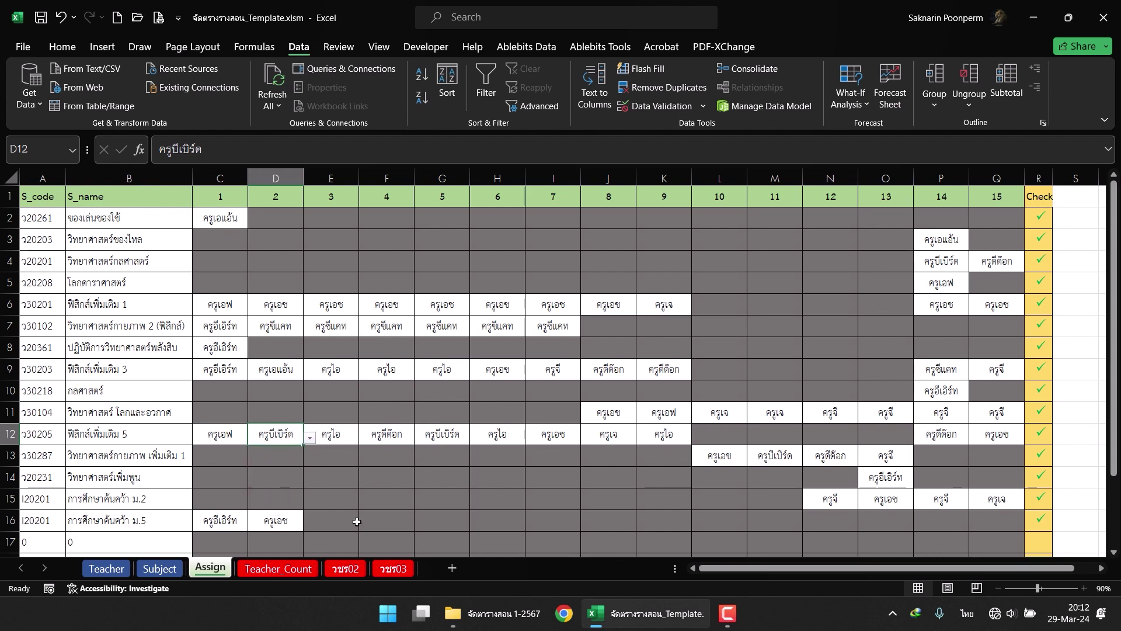
Recount periods so ครูบีเบิร์ด reaches 10 and ครูเอช drops to 44, then return to Assign.
left_click(312, 569)
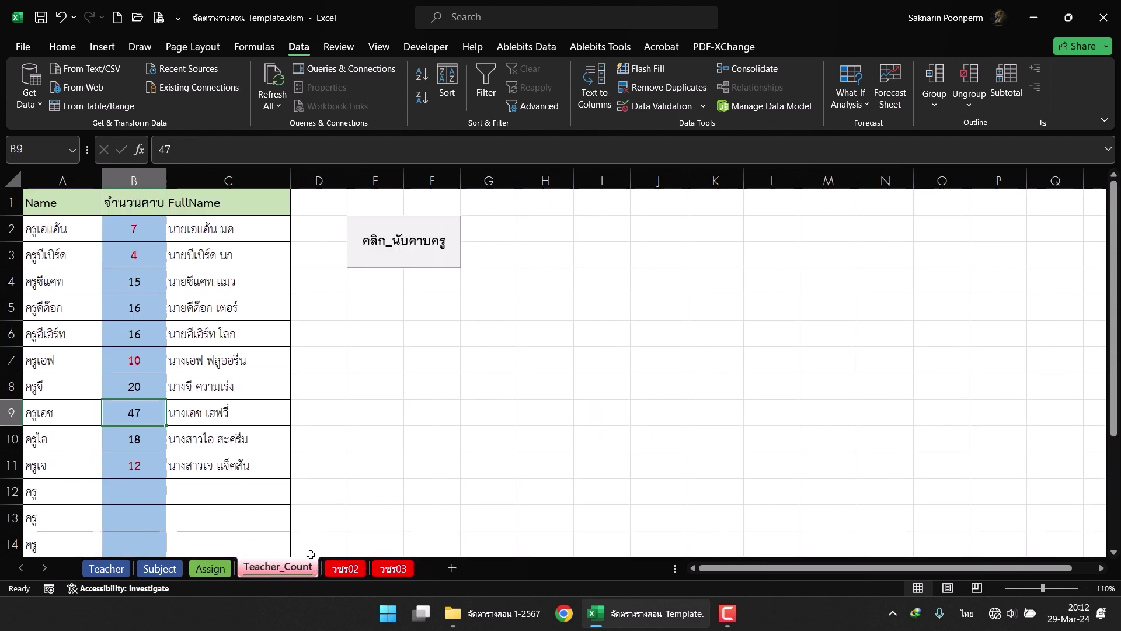
left_click(414, 254)
left_click(210, 568)
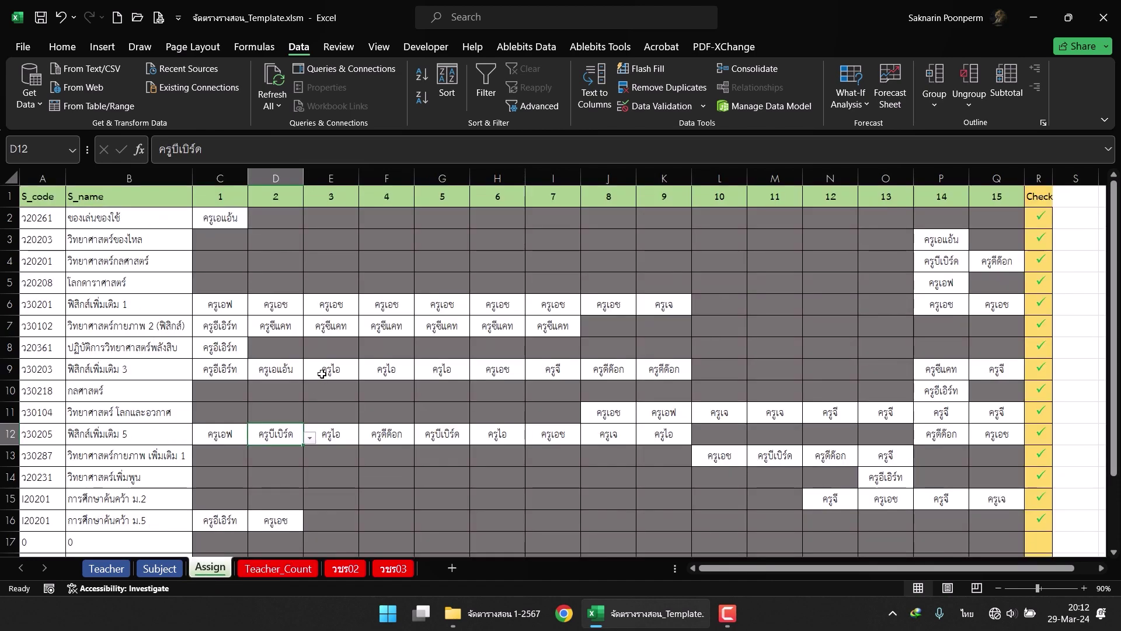
left_click(278, 568)
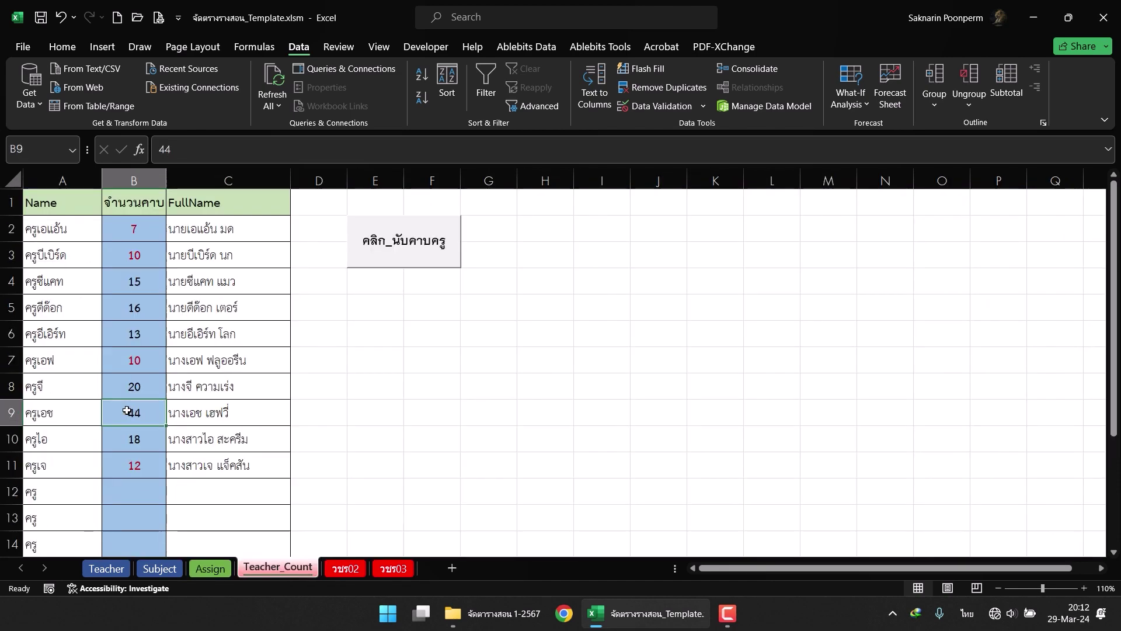
left_click(10, 413)
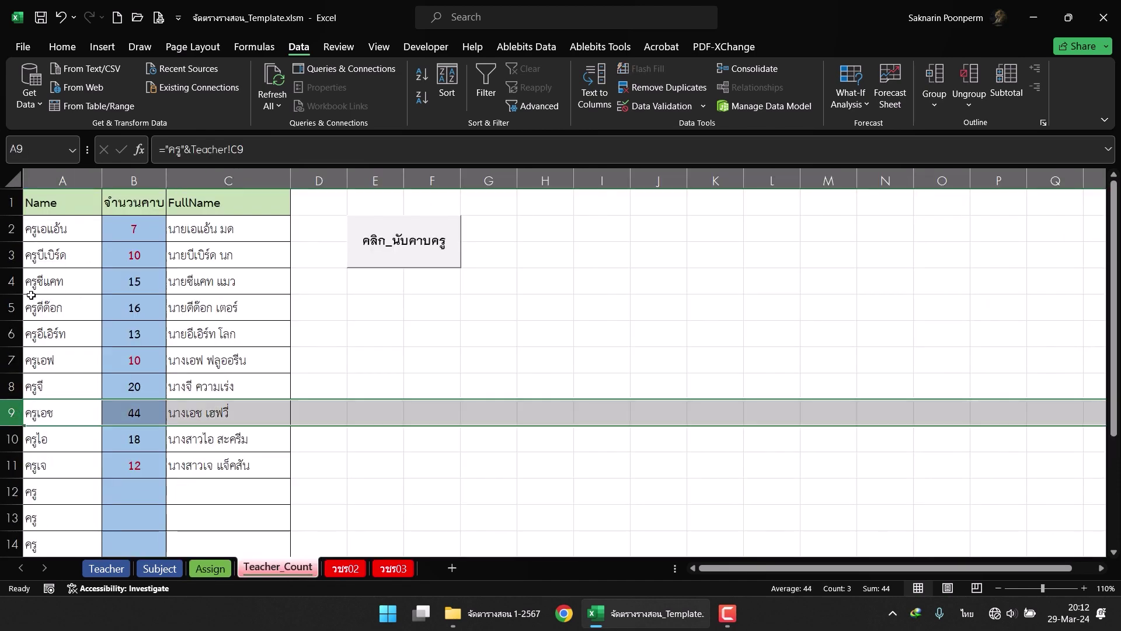
left_click(11, 229)
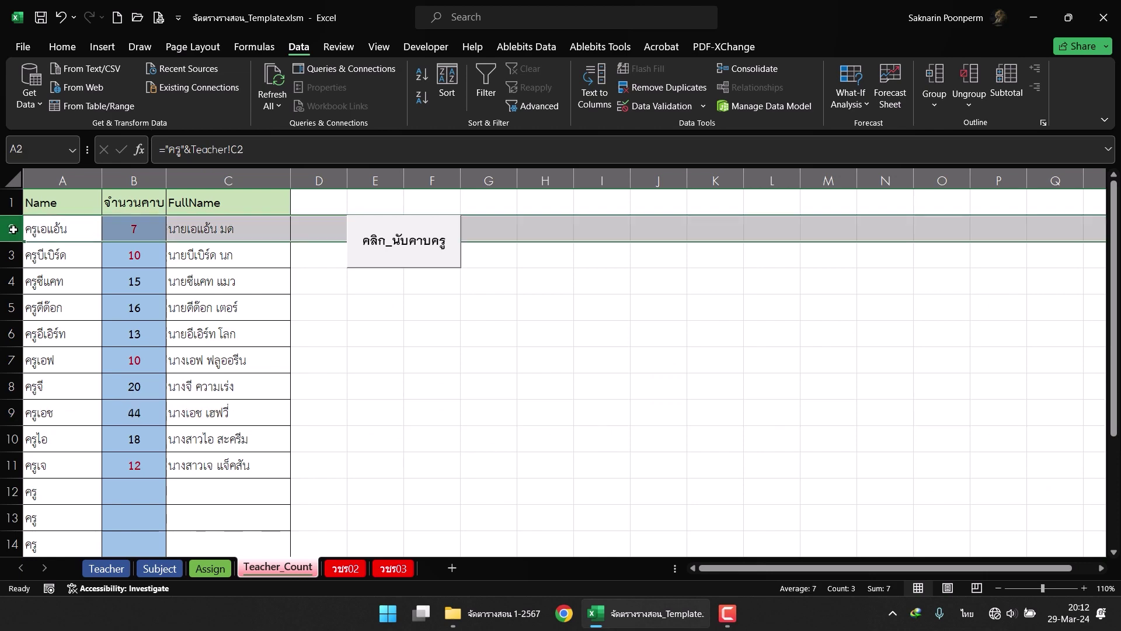
left_click(215, 568)
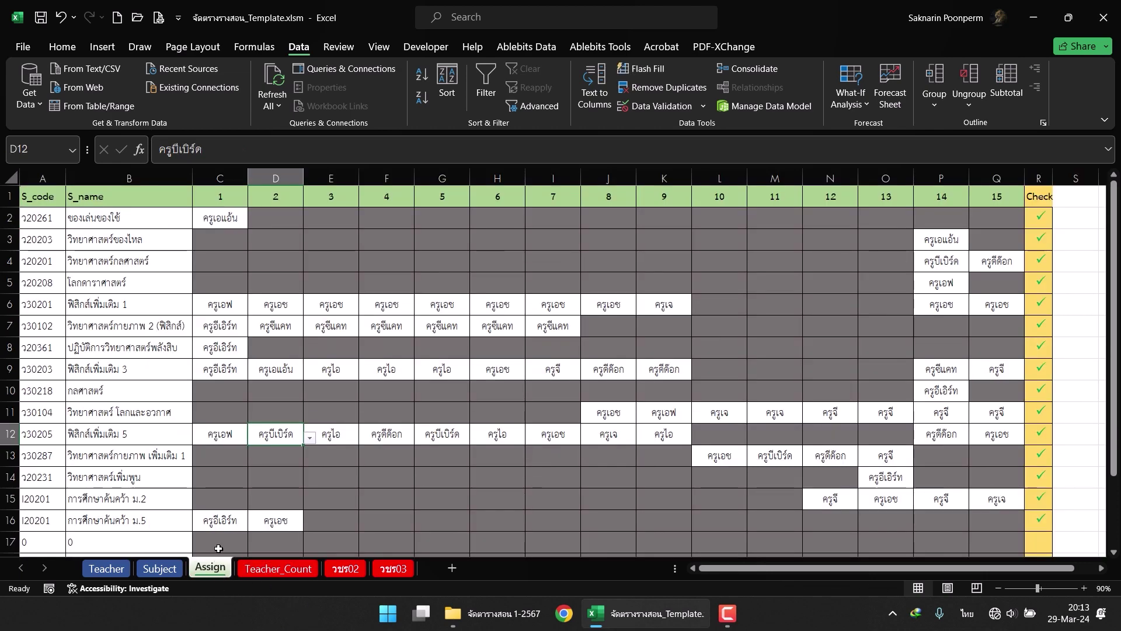
Pick a different teacher for C16 and check the teacher list in O15.
left_click(220, 523)
left_click(254, 524)
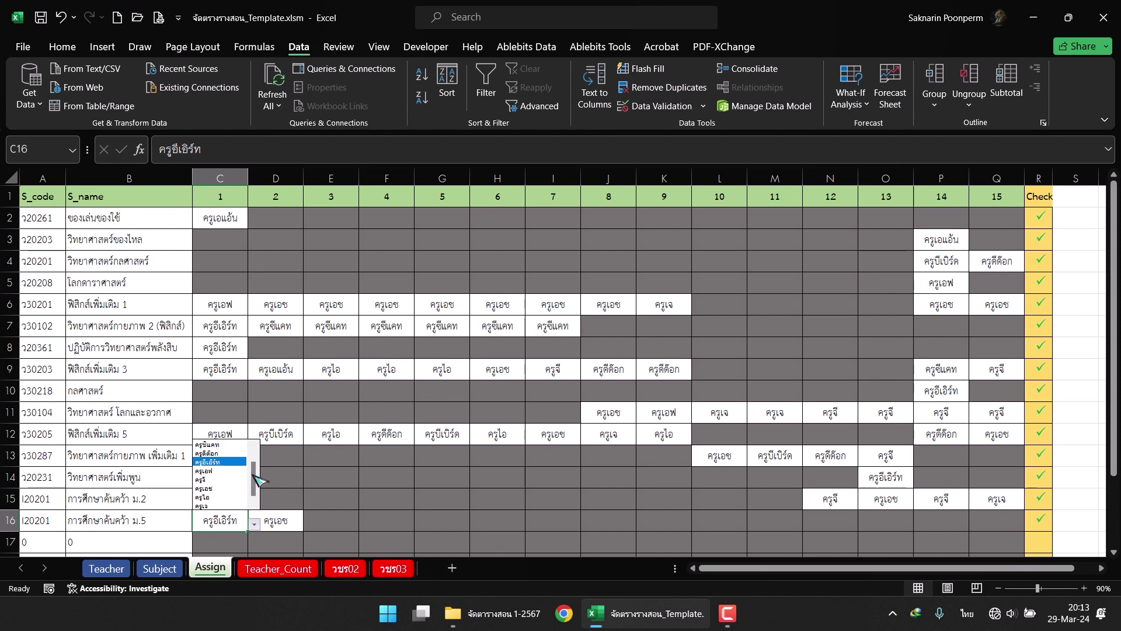
left_click(221, 445)
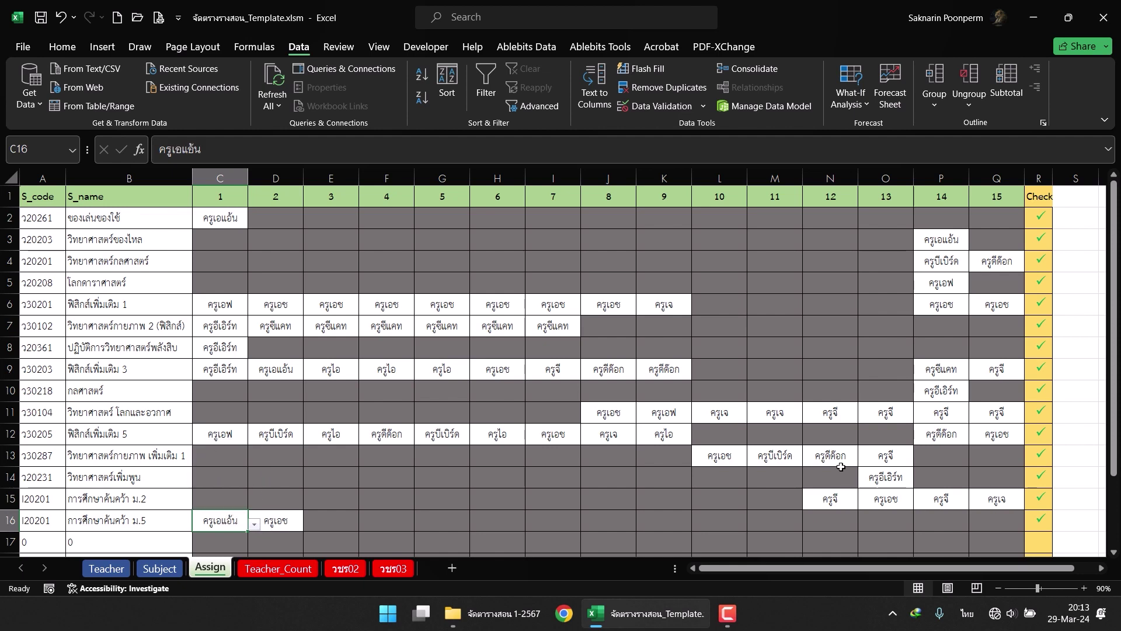
left_click(883, 500)
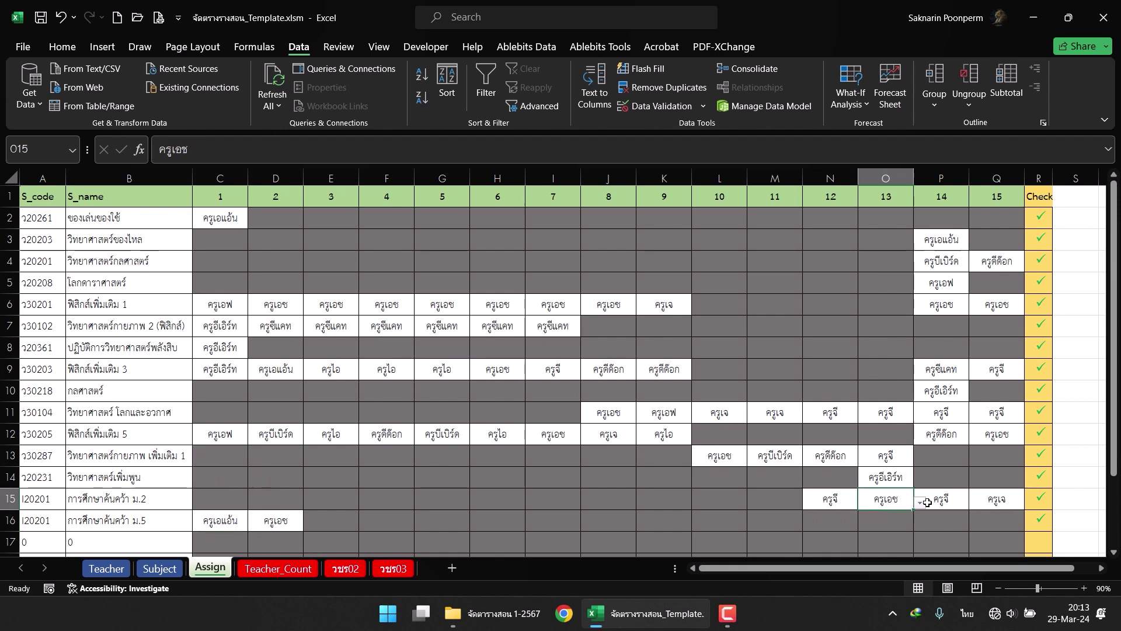
left_click(921, 503)
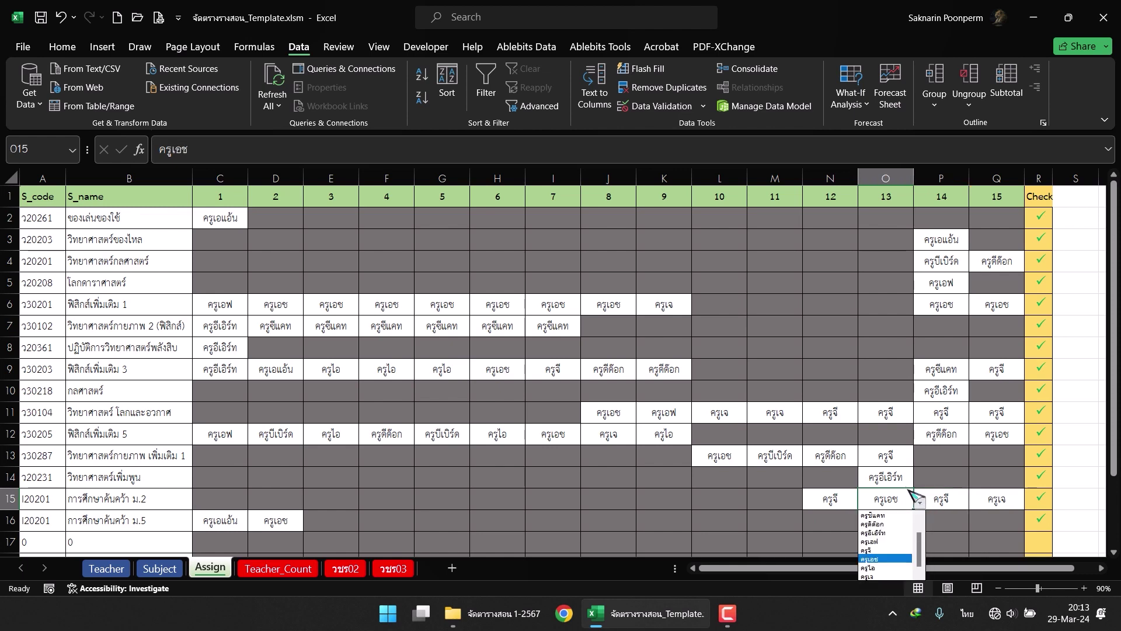
left_click_drag(919, 546, 918, 508)
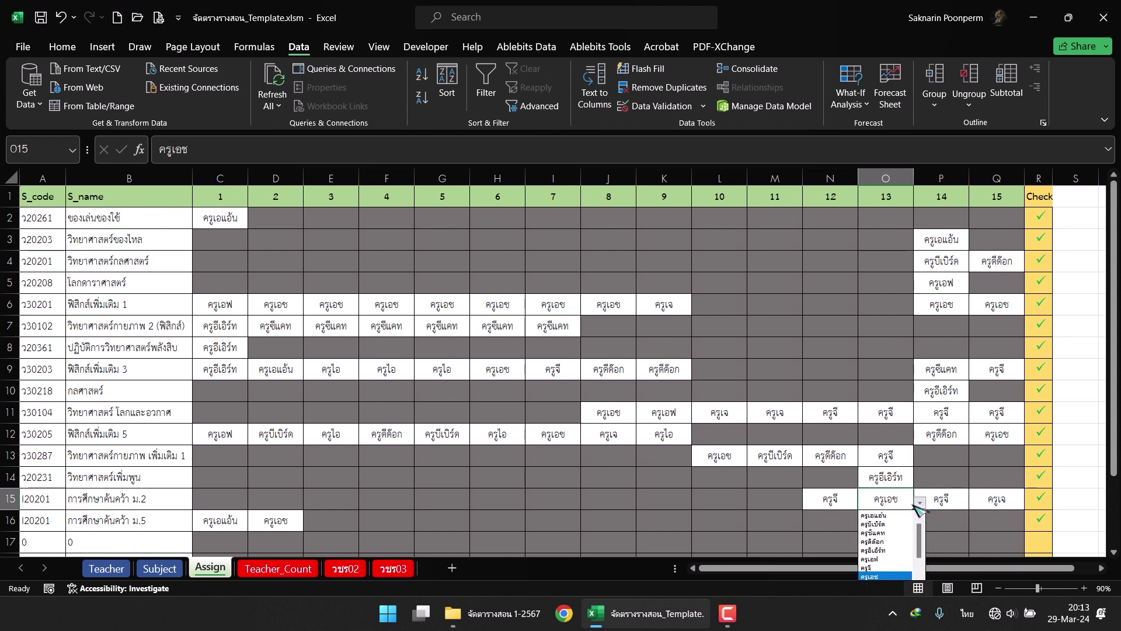
Recount periods on Teacher_Count, confirming ครูเอช now totals 42.
left_click(277, 568)
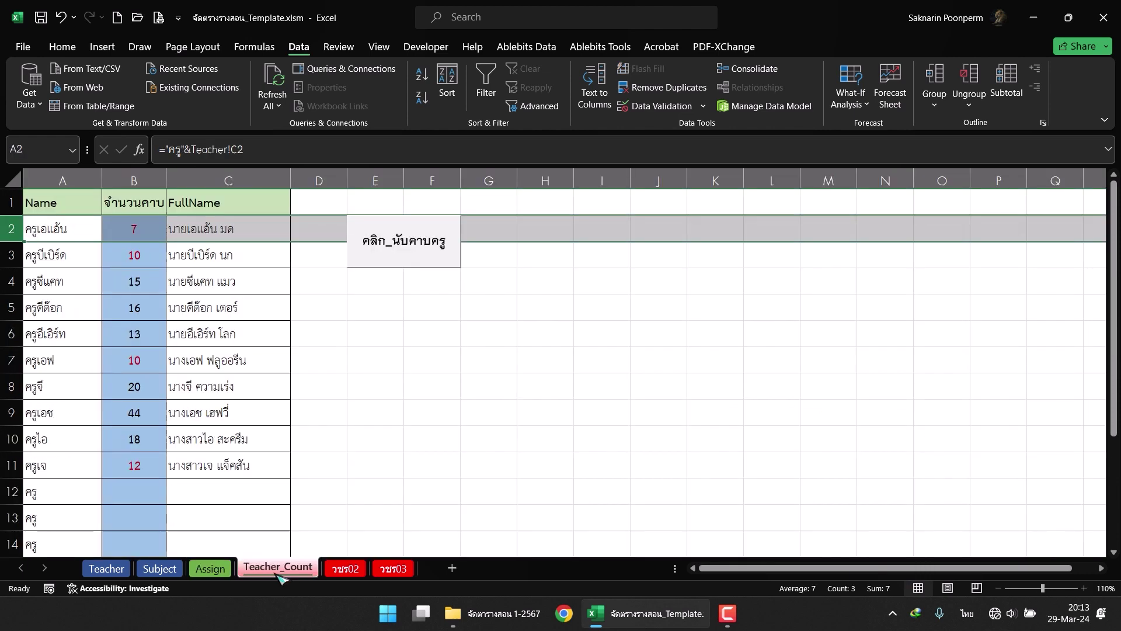
left_click(421, 251)
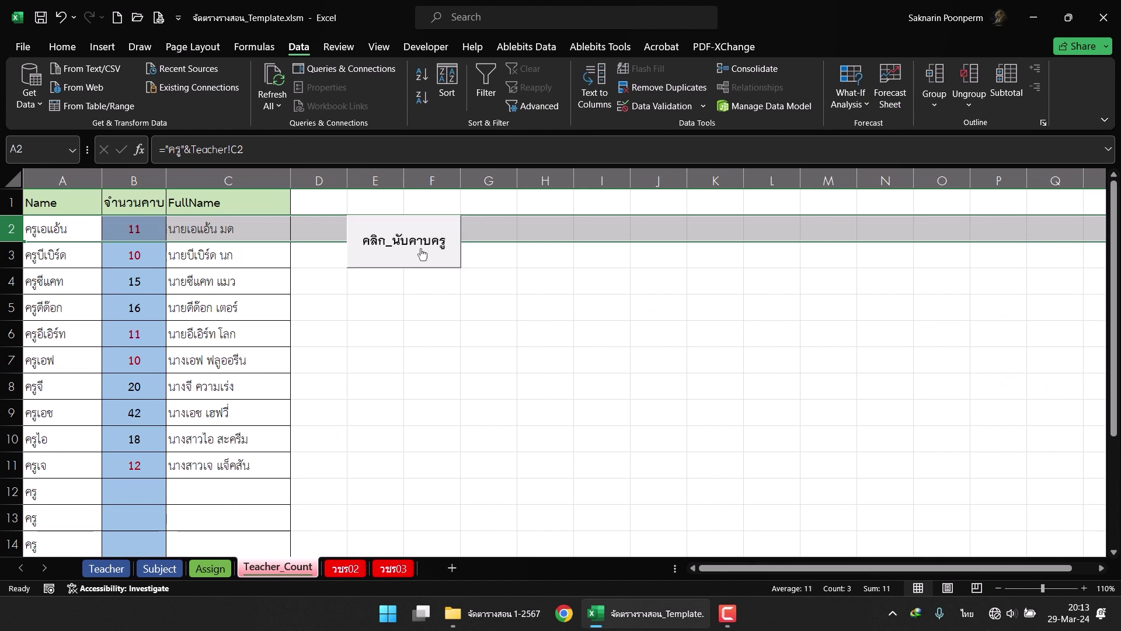
left_click(387, 370)
left_click(135, 417)
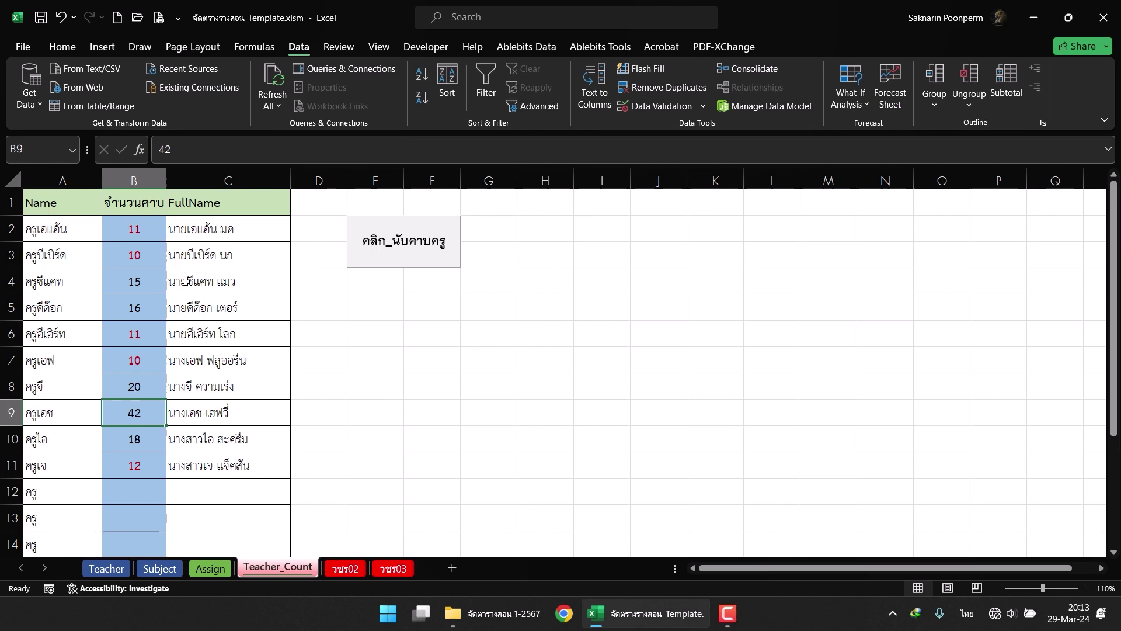
left_click(212, 570)
left_click(266, 569)
From A7 on วชร02, run Gen_Table to list teachers' courses, rooms and periods, then review Teacher sheets.
left_click(345, 568)
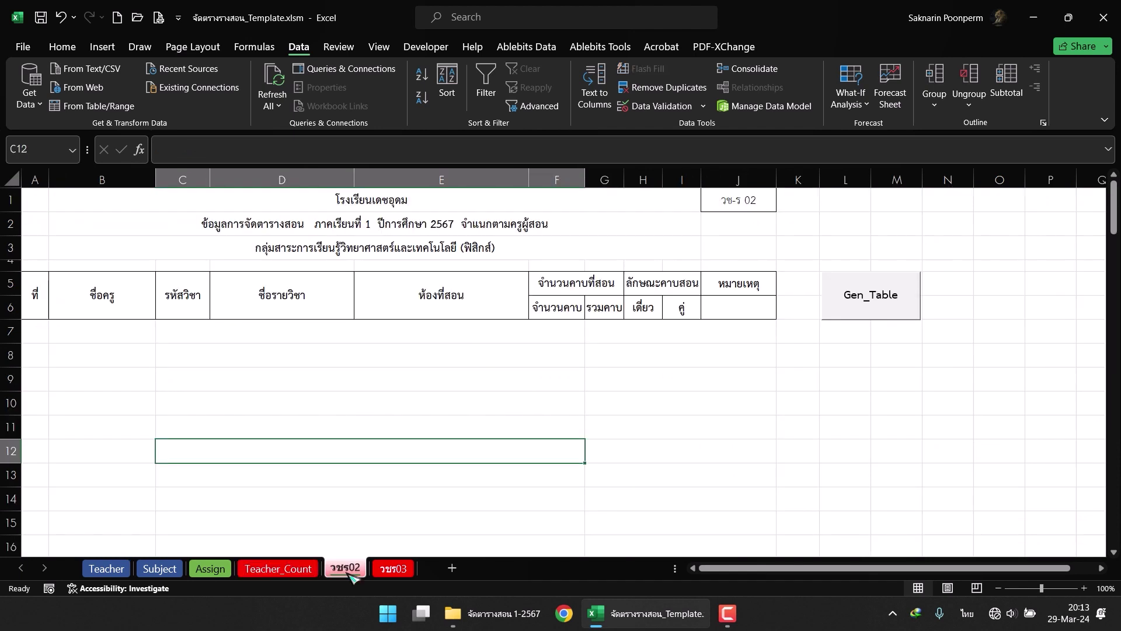
left_click(32, 340)
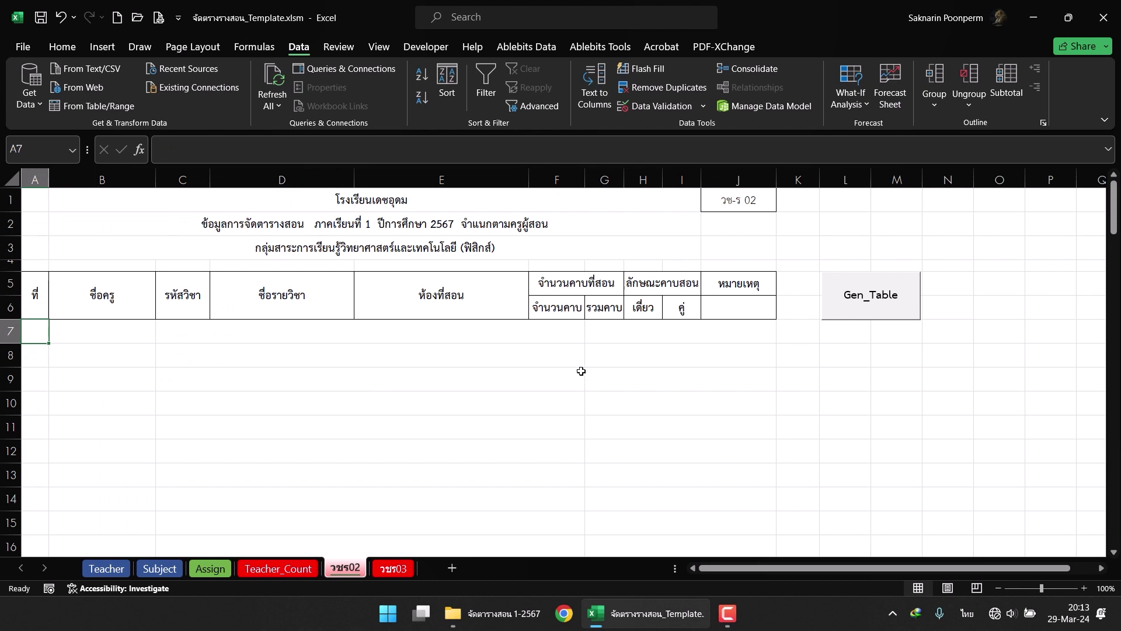
left_click(875, 296)
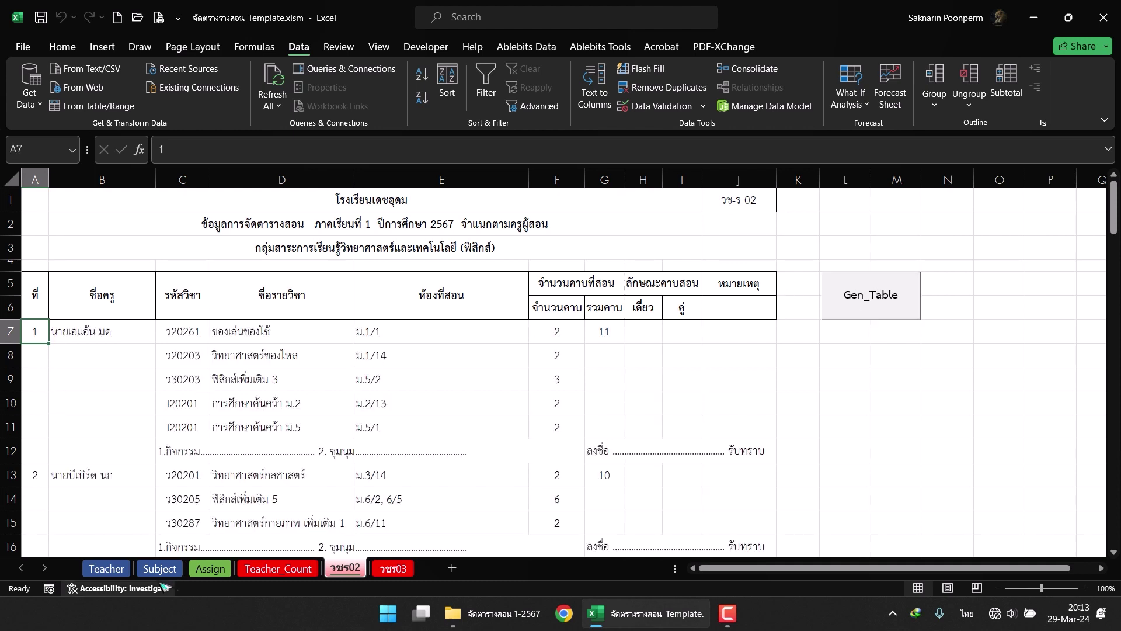
left_click(106, 568)
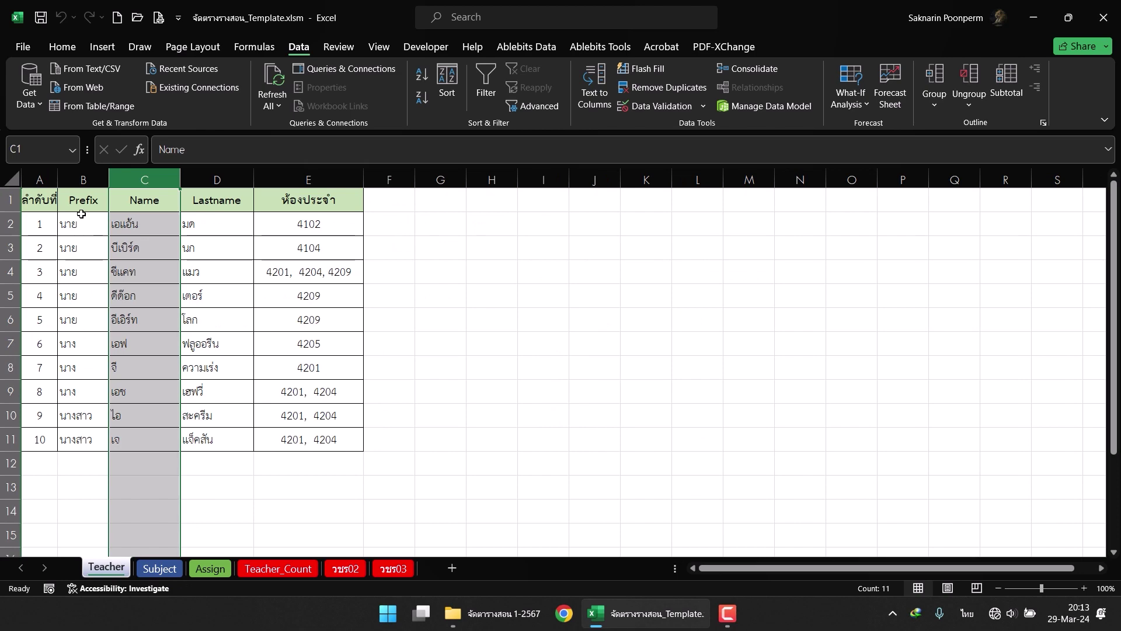
left_click(278, 568)
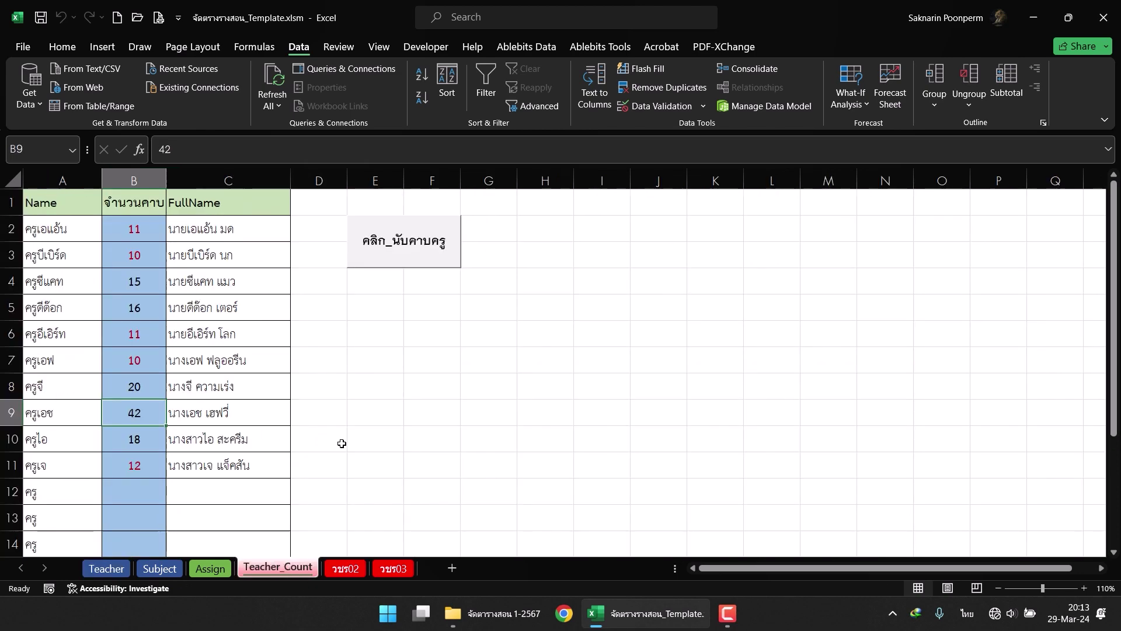
left_click(344, 568)
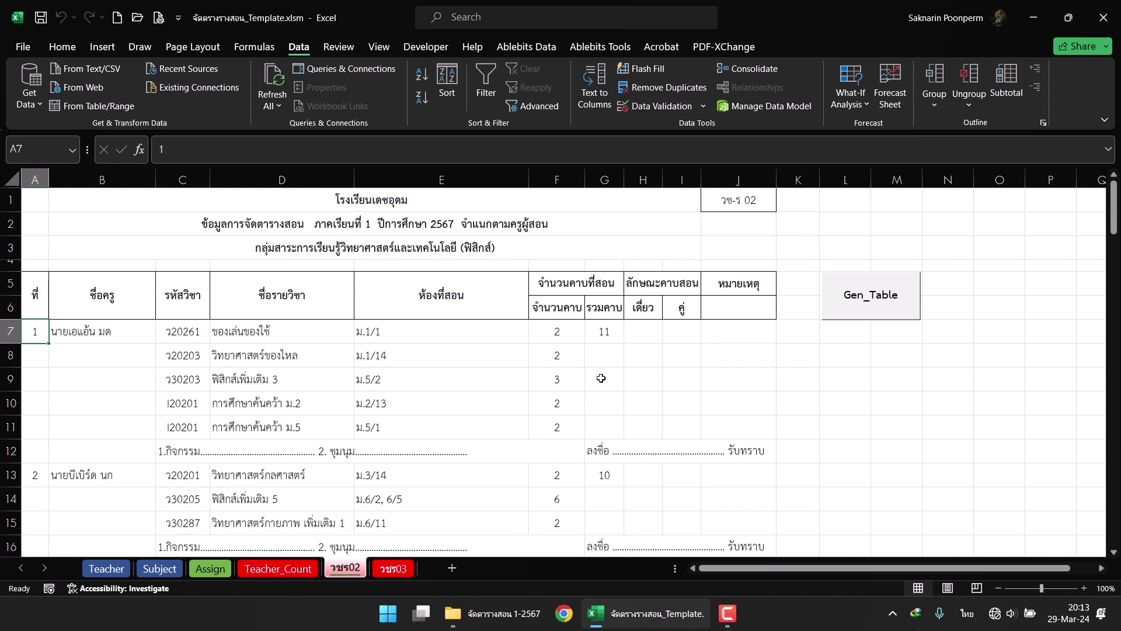
Review the วชร02 report down to row 41, the 42-period teacher, then return to Assign.
scroll(580, 366, "down", 3)
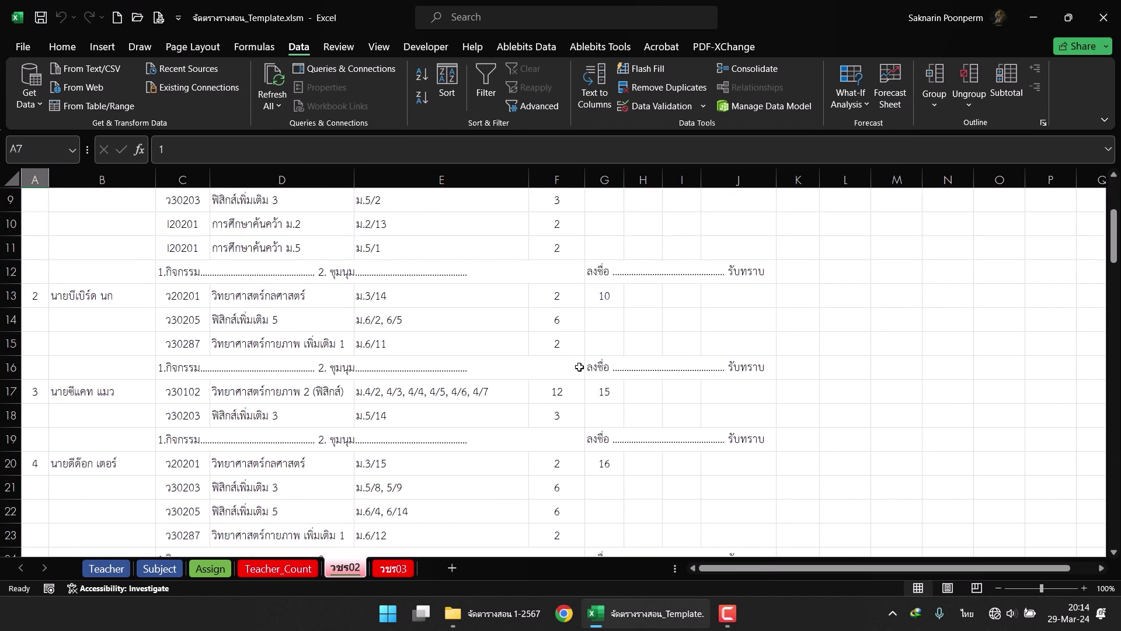
scroll(579, 367, "up", 3)
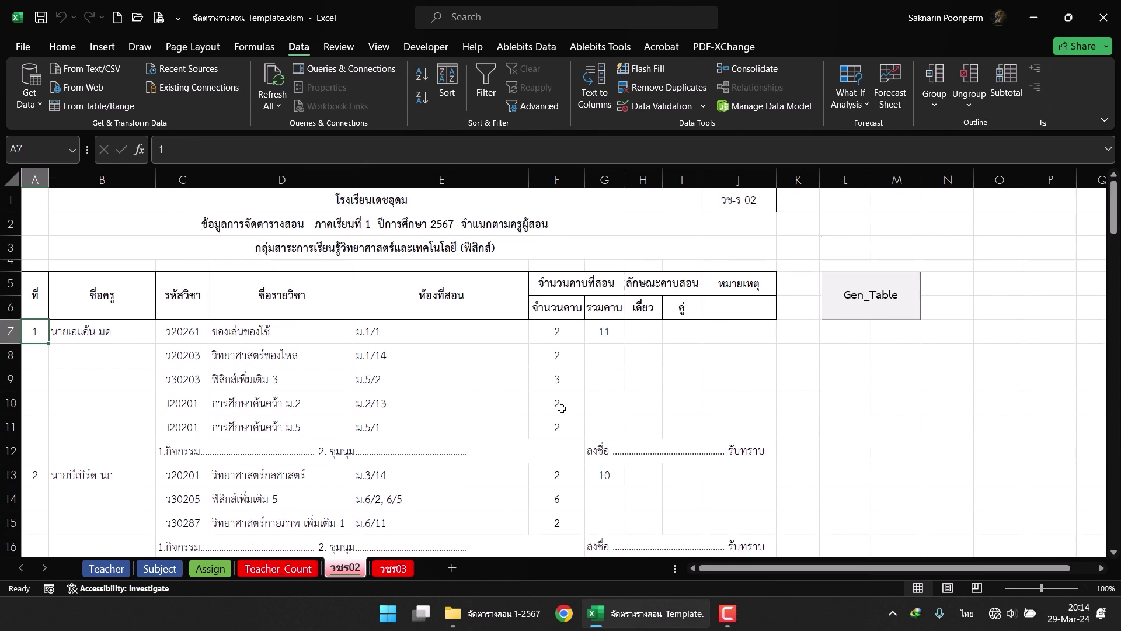
scroll(562, 408, "down", 9)
scroll(561, 408, "down", 7)
scroll(562, 408, "down", 5)
scroll(561, 408, "up", 9)
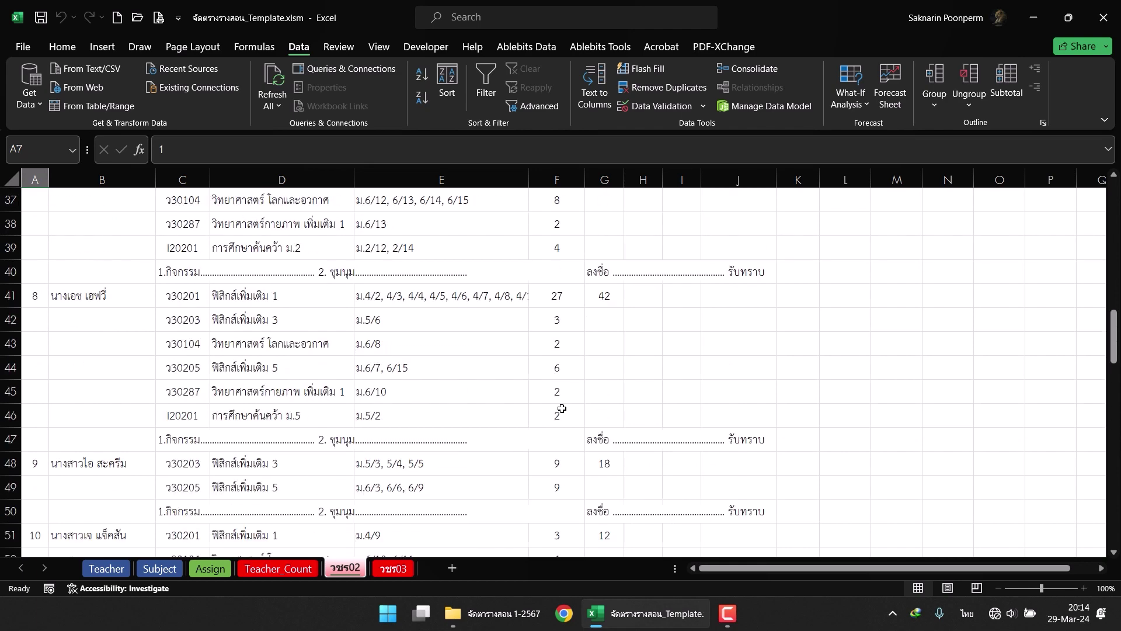
scroll(561, 408, "up", 6)
scroll(562, 409, "up", 6)
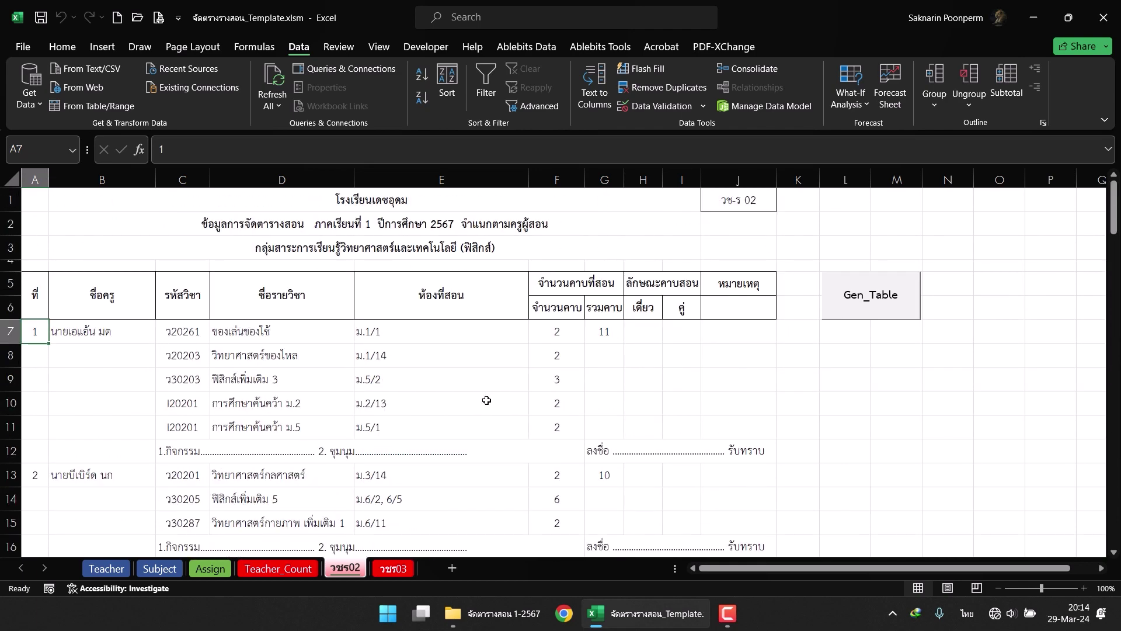
scroll(120, 428, "down", 1)
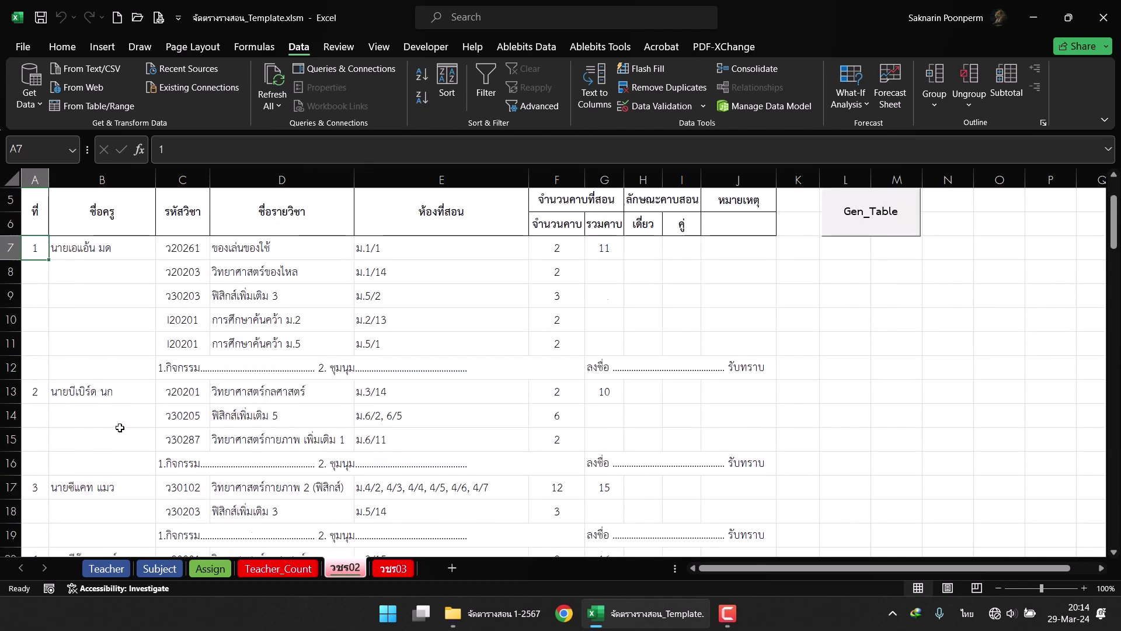
scroll(120, 428, "down", 3)
scroll(120, 428, "down", 4)
scroll(120, 428, "down", 4)
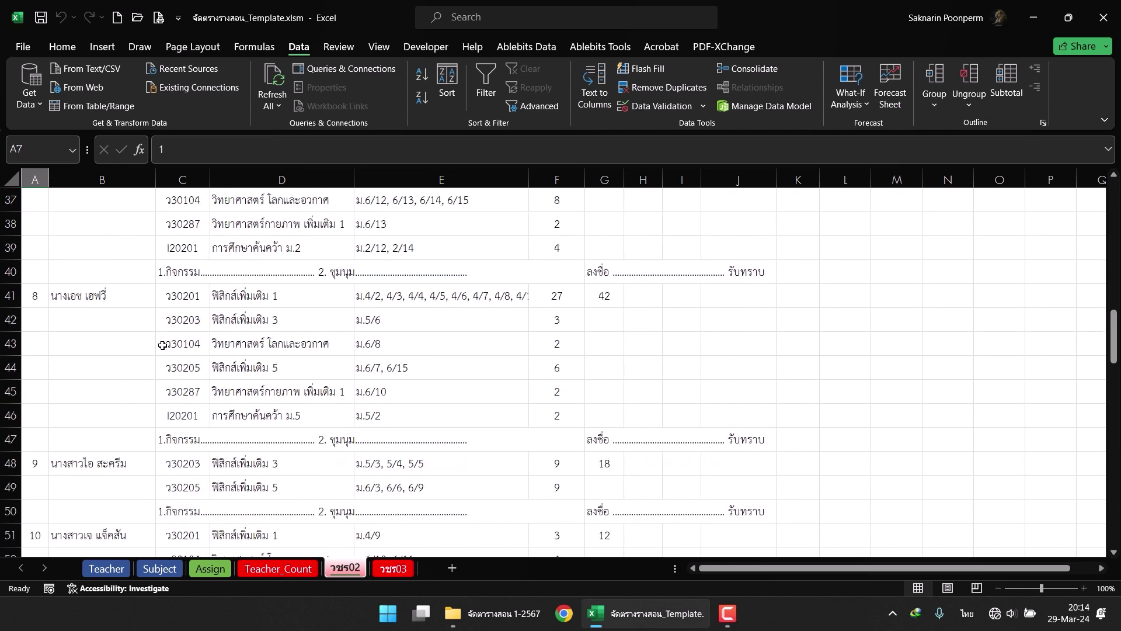
left_click(11, 295)
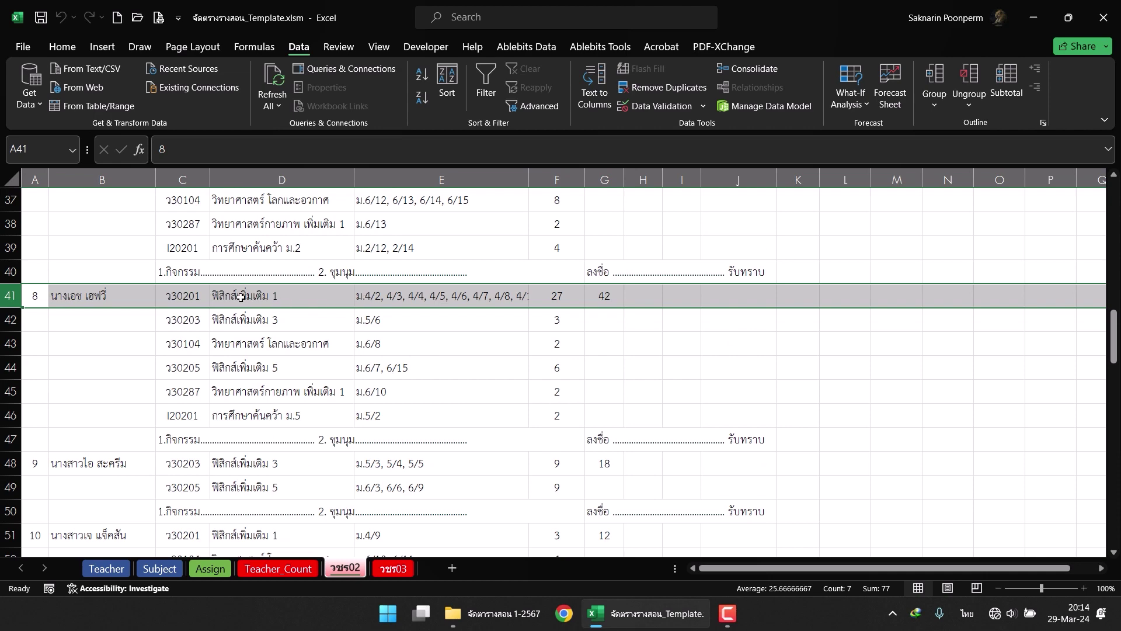
left_click(209, 568)
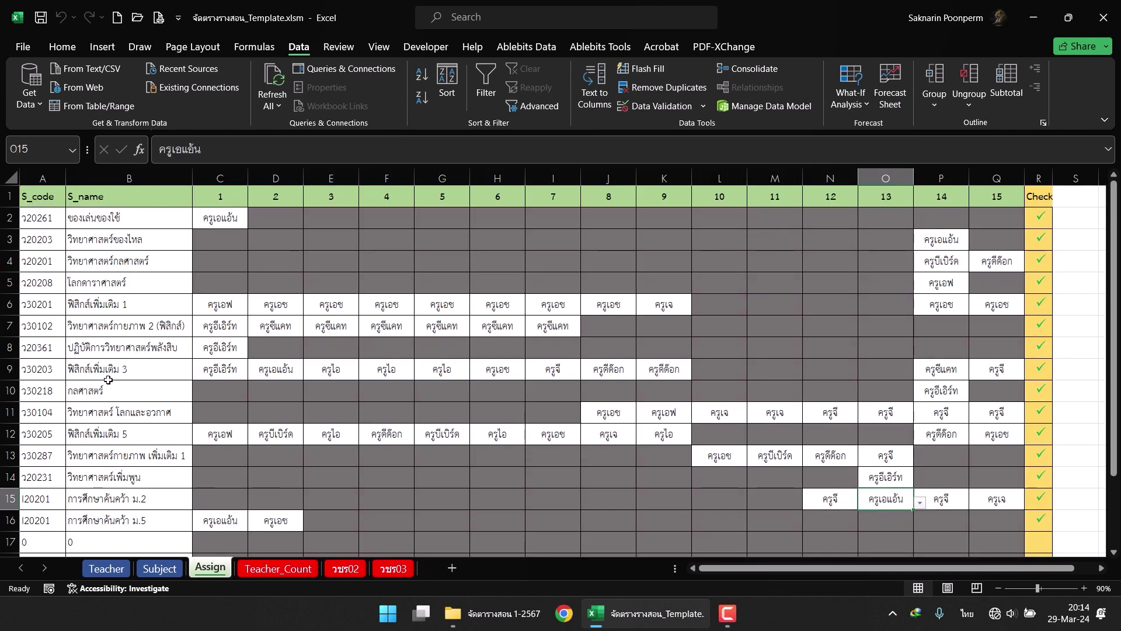
Give period 2 (D6) of ฟิสิกส์เพิ่มเติม 1 to ครูเอแอ้น instead of ครูเอช.
left_click(10, 303)
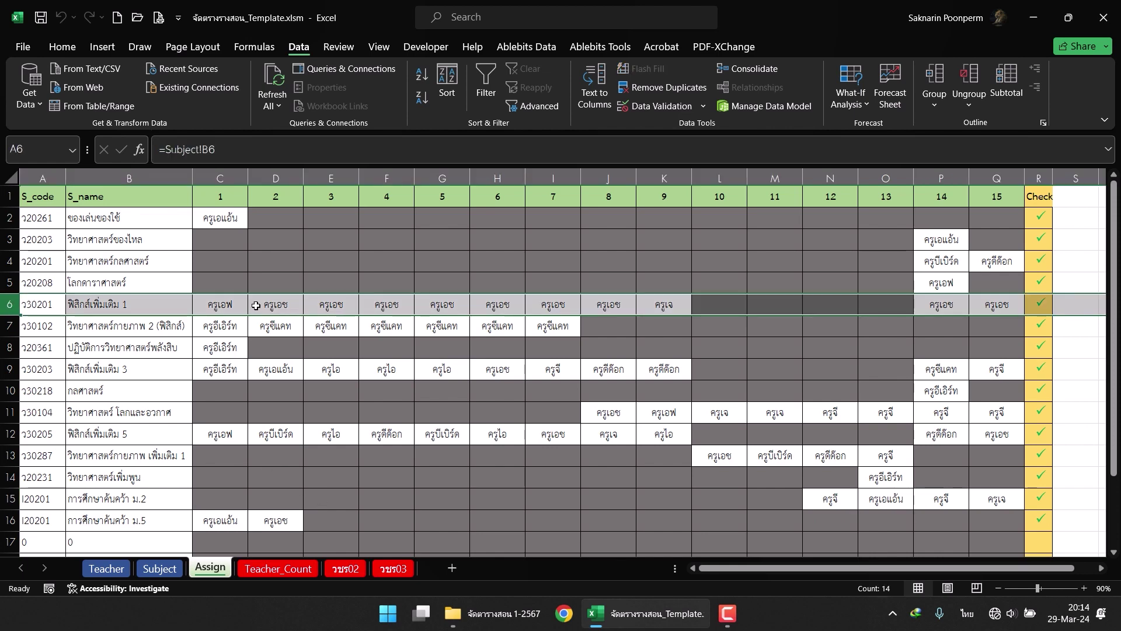
left_click(279, 307)
left_click(309, 307)
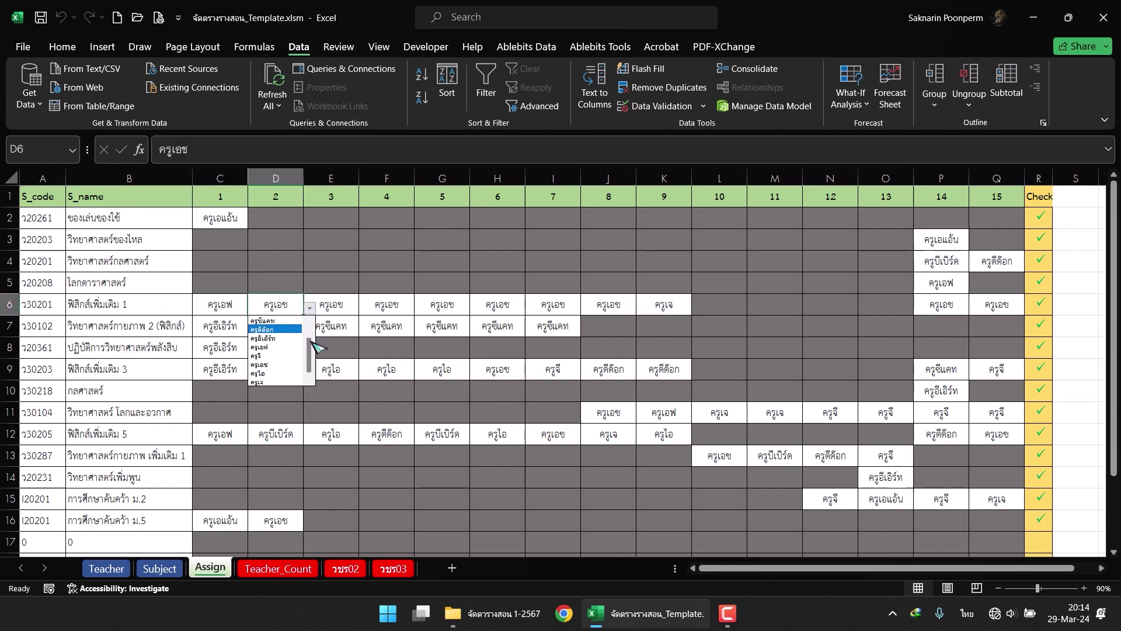
left_click(310, 320)
left_click(310, 320)
left_click(289, 321)
left_click(331, 306)
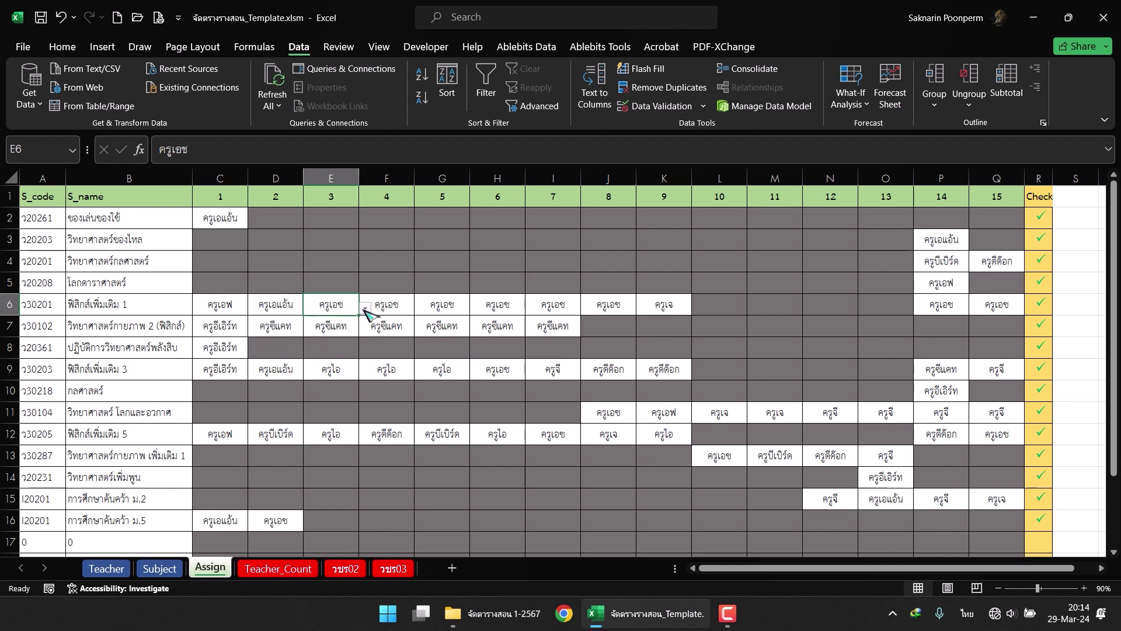
Switch periods 3 and 5 (E6, G6) to ครูเอแอ้น as well, then go to Teacher_Count.
left_click(365, 307)
left_click(336, 327)
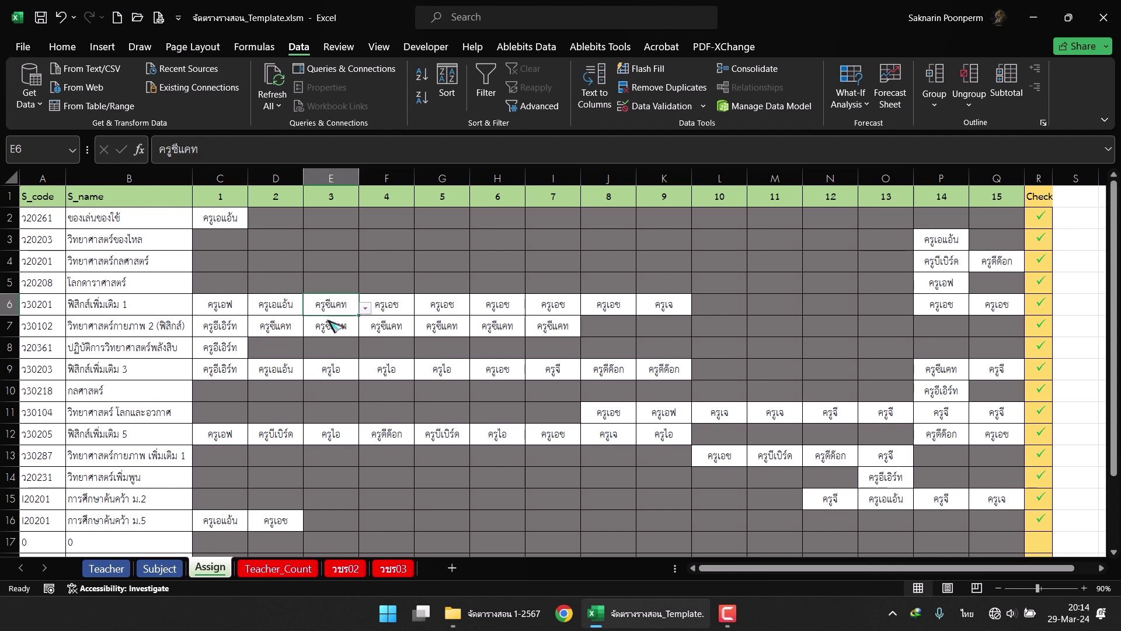
left_click(365, 308)
left_click(355, 322)
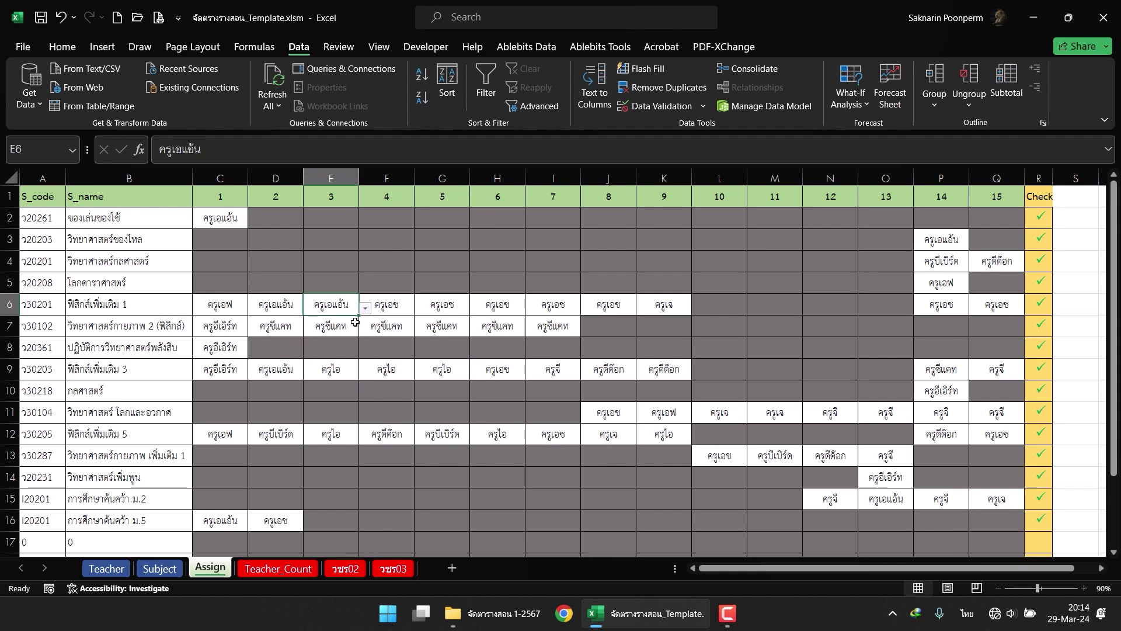
left_click(439, 306)
left_click(476, 308)
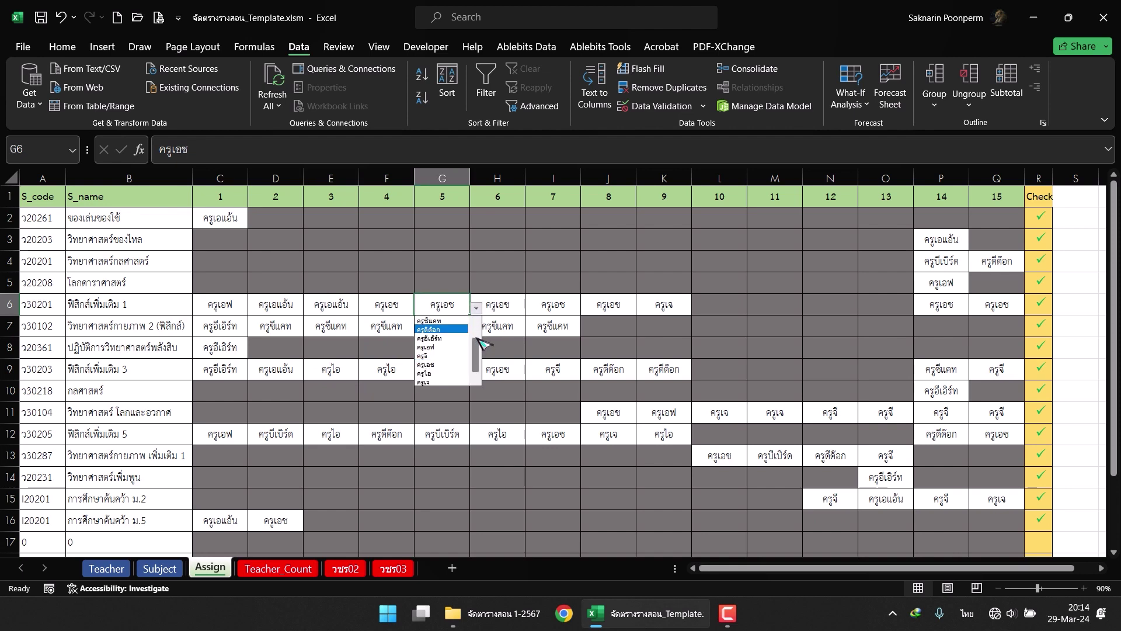
scroll(444, 350, "up", 1)
left_click(421, 323)
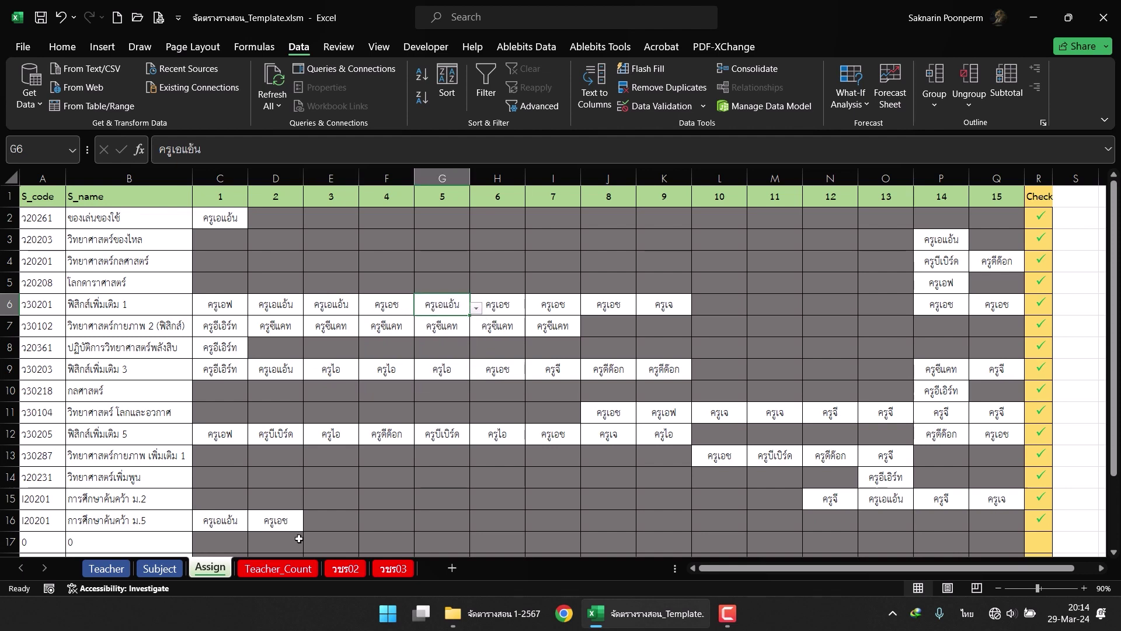
left_click(278, 568)
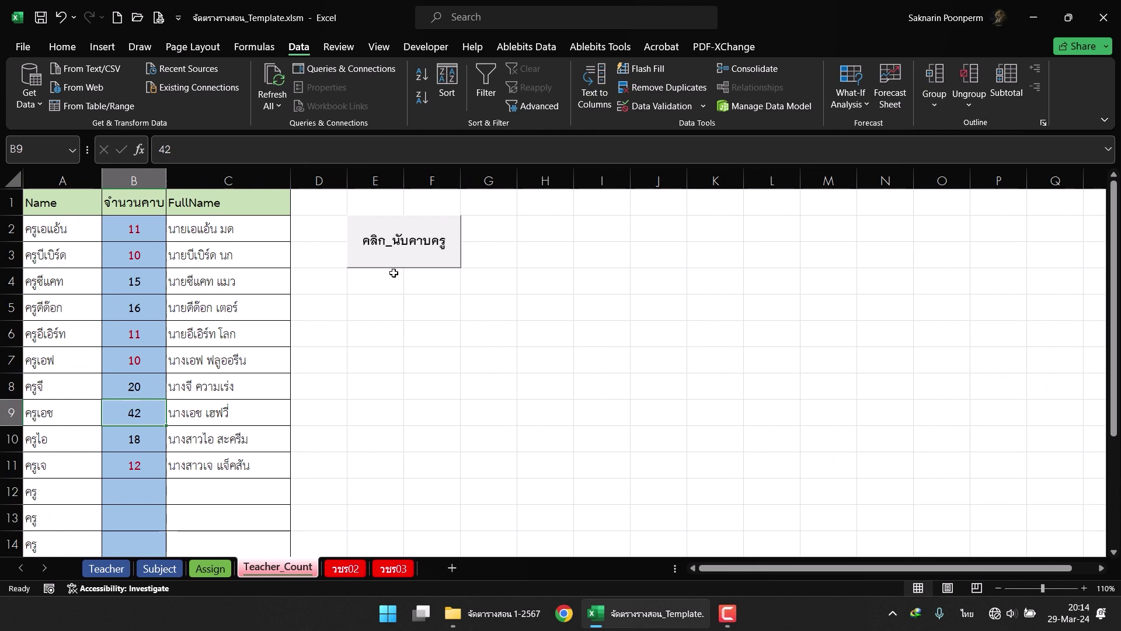
Recount periods and regenerate วชร02, checking the new ว30201 row and the 20-period total.
left_click(384, 242)
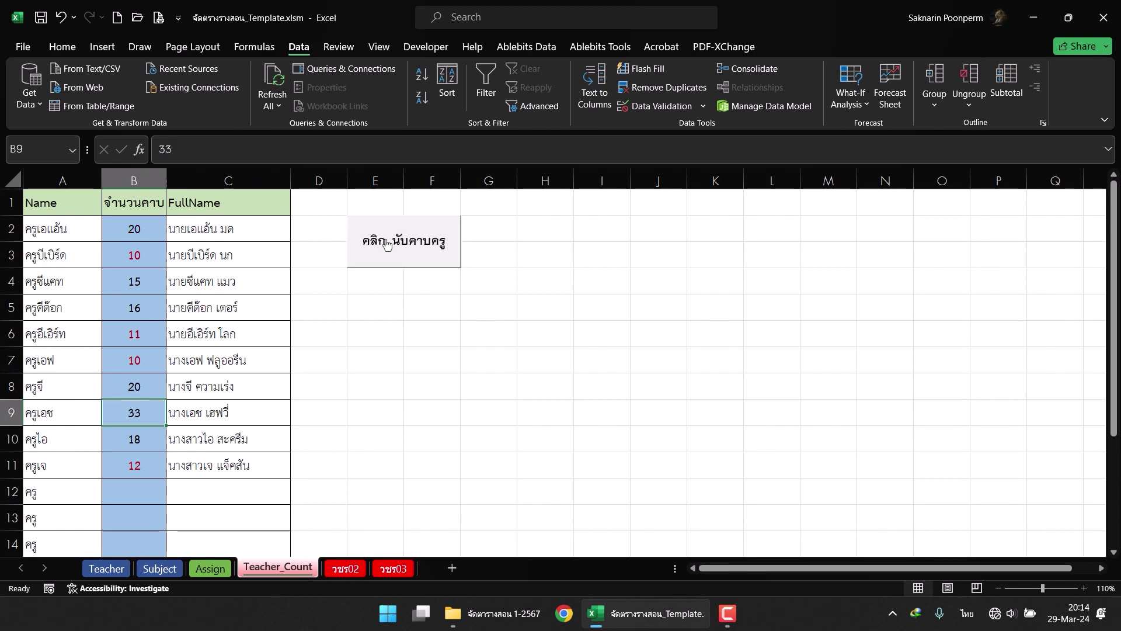
left_click(346, 568)
scroll(456, 391, "up", 7)
scroll(448, 378, "up", 5)
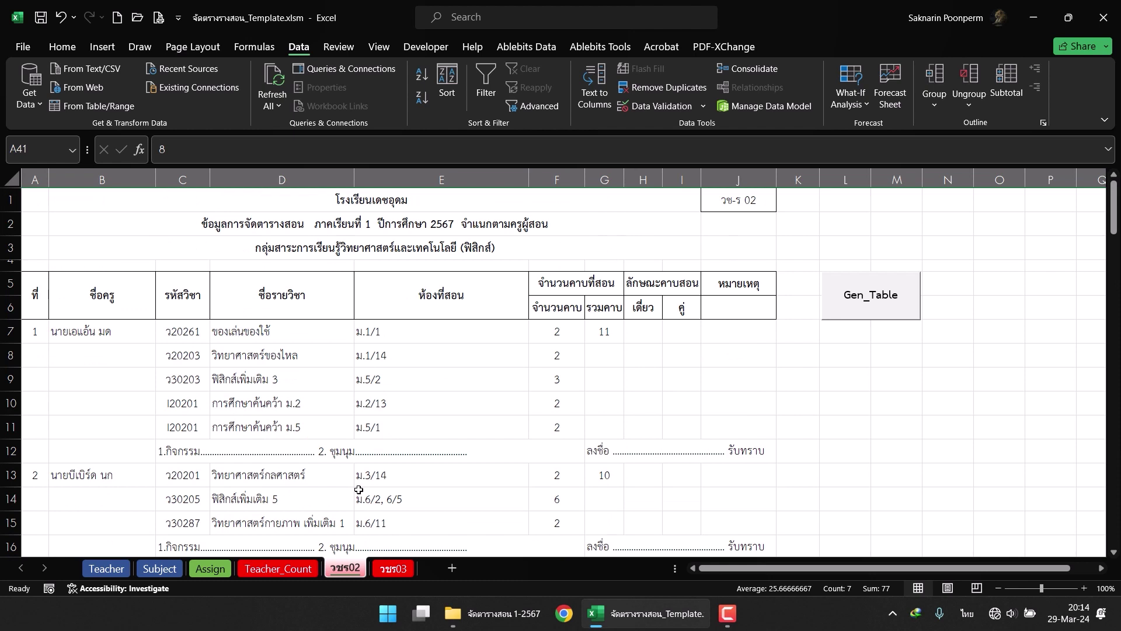
left_click(868, 301)
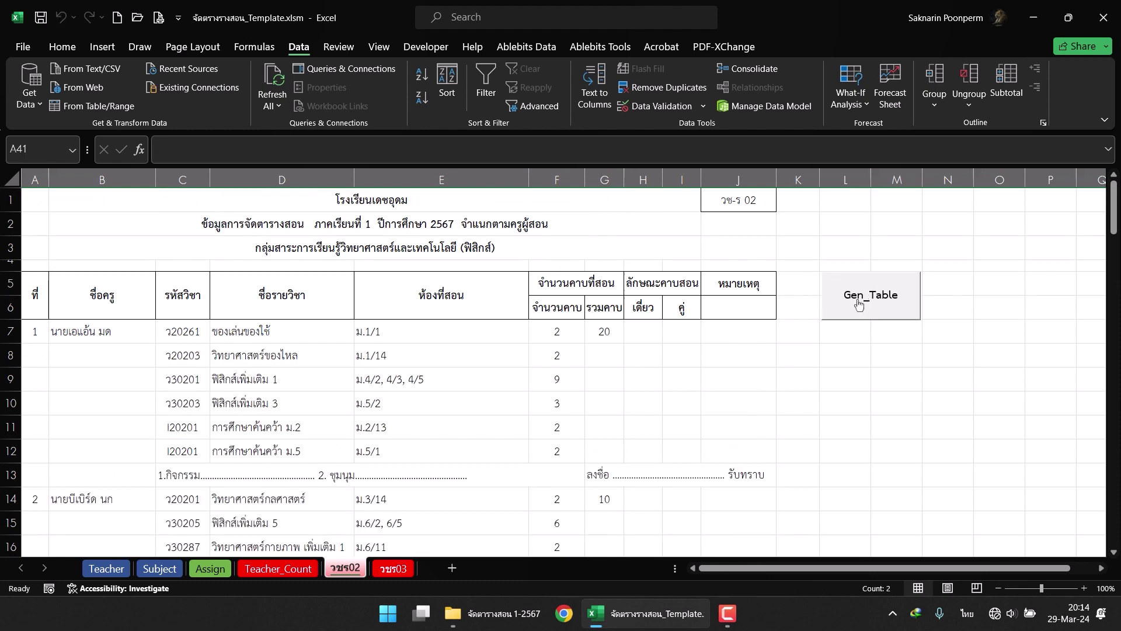
left_click(8, 378)
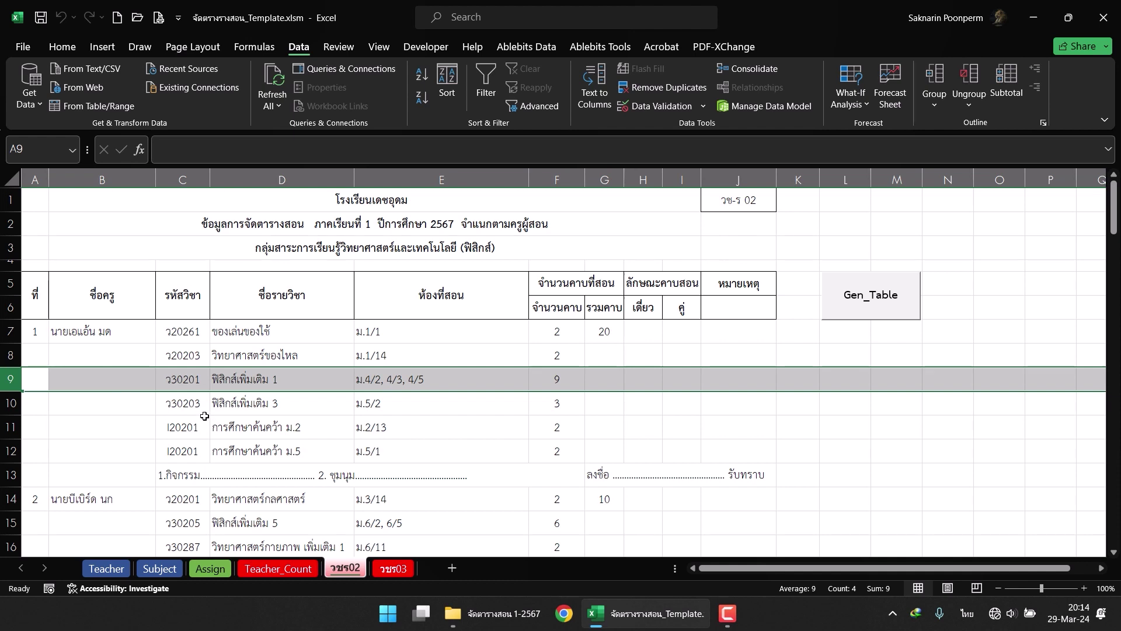
left_click(174, 405)
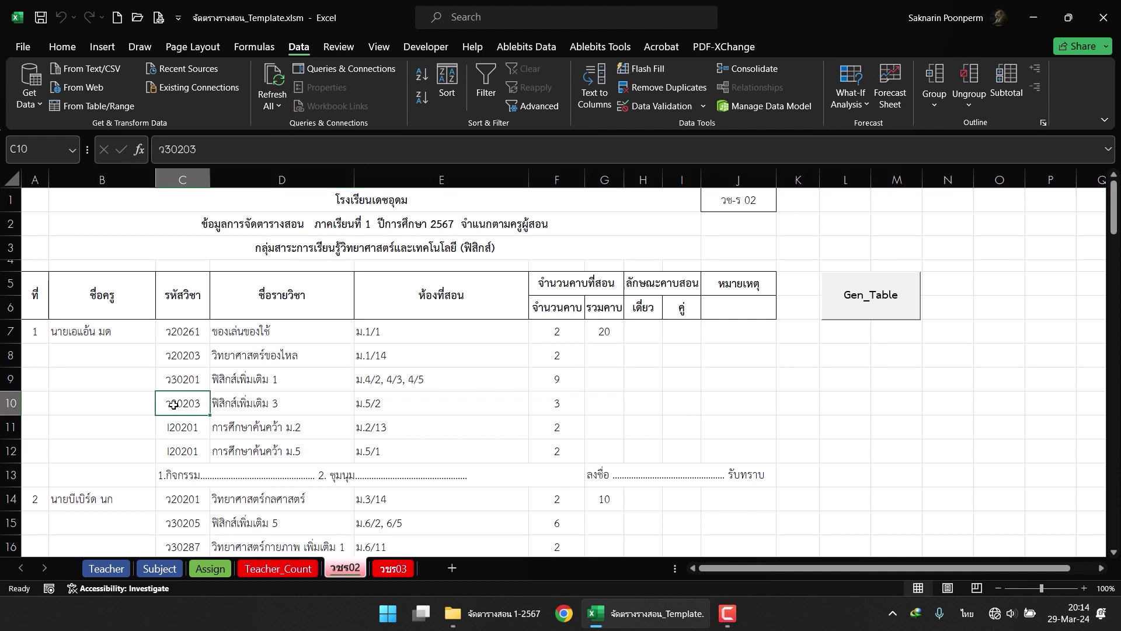
Regenerate the วชร03 per-subject report with Gen_Table and check the period total in G6.
left_click(393, 567)
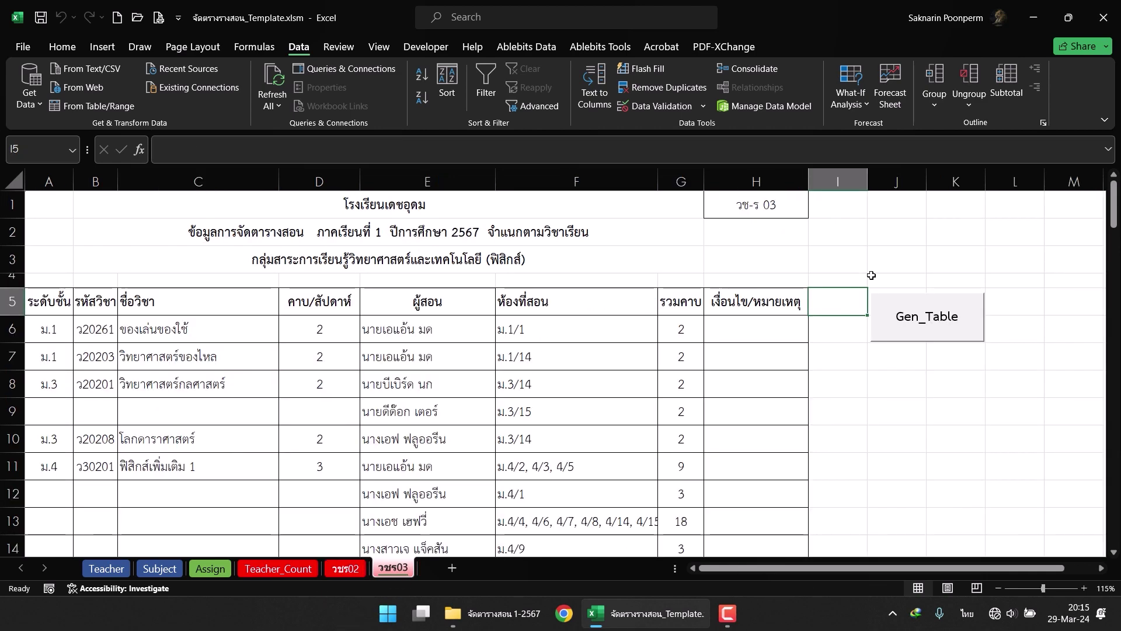
left_click(922, 326)
left_click(2, 335)
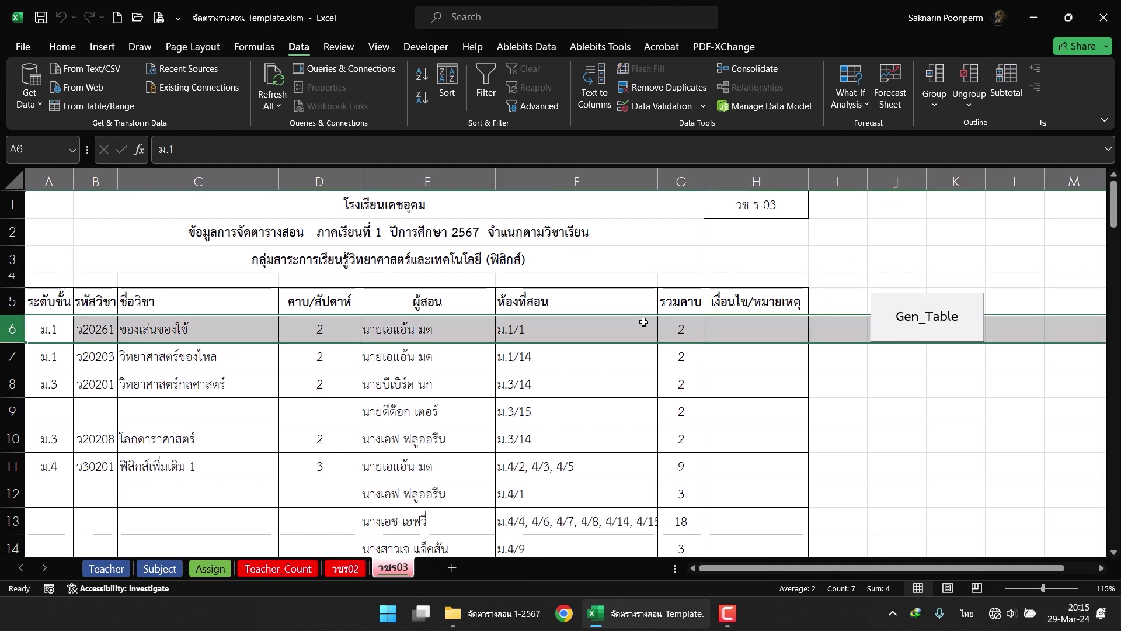
left_click(683, 327)
Review the generated subject rows, including the room list in F13.
scroll(683, 333, "down", 3)
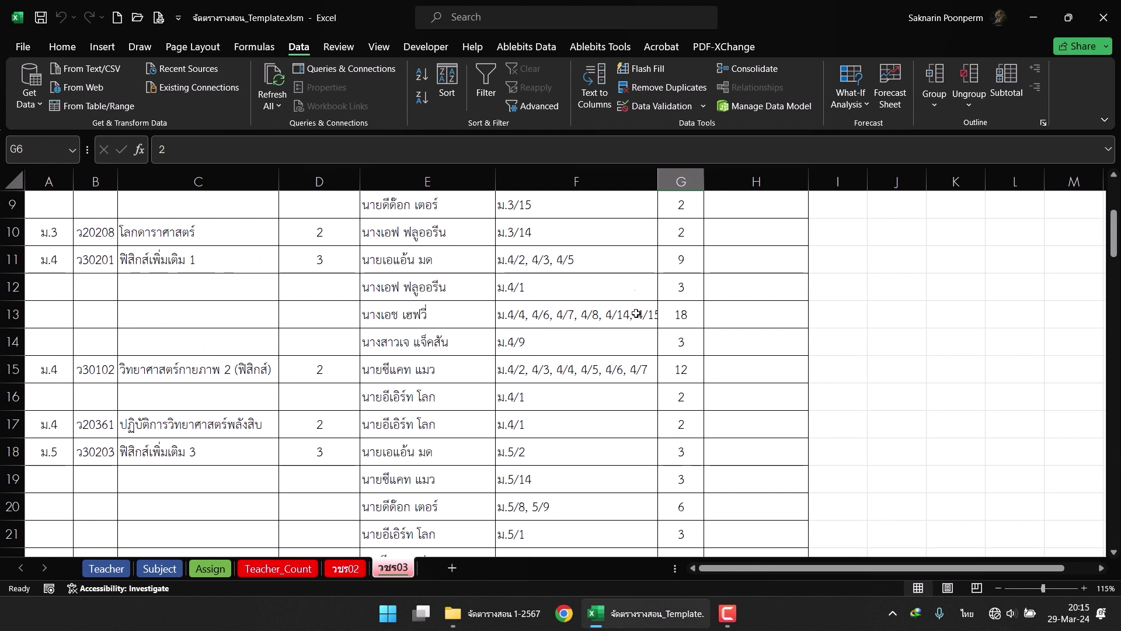
left_click(11, 314)
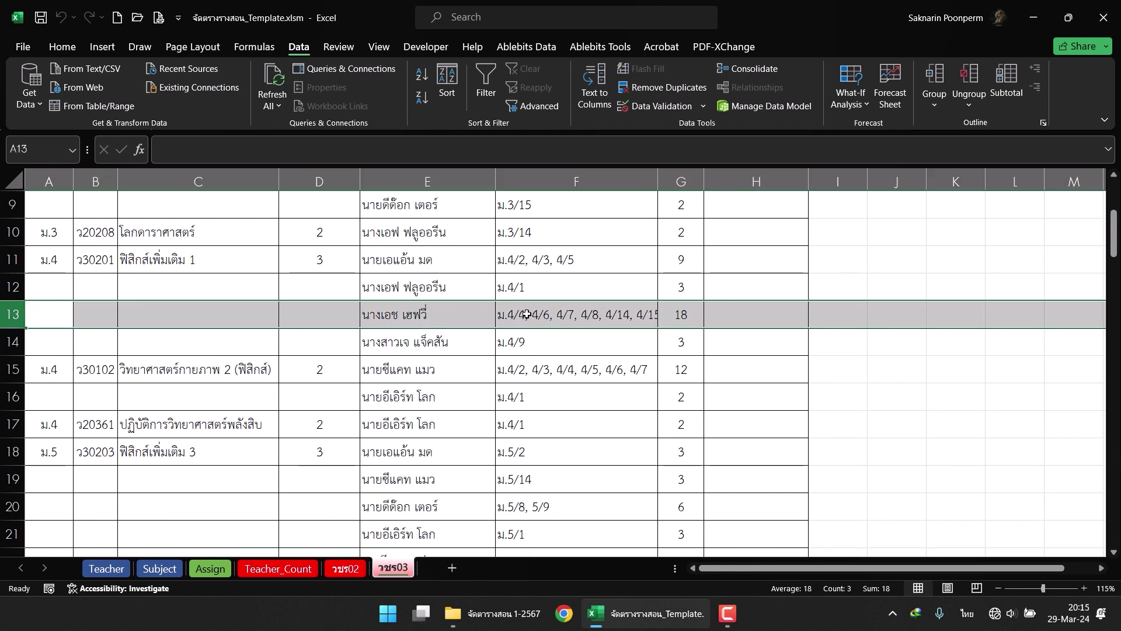
left_click(548, 316)
scroll(572, 338, "up", 3)
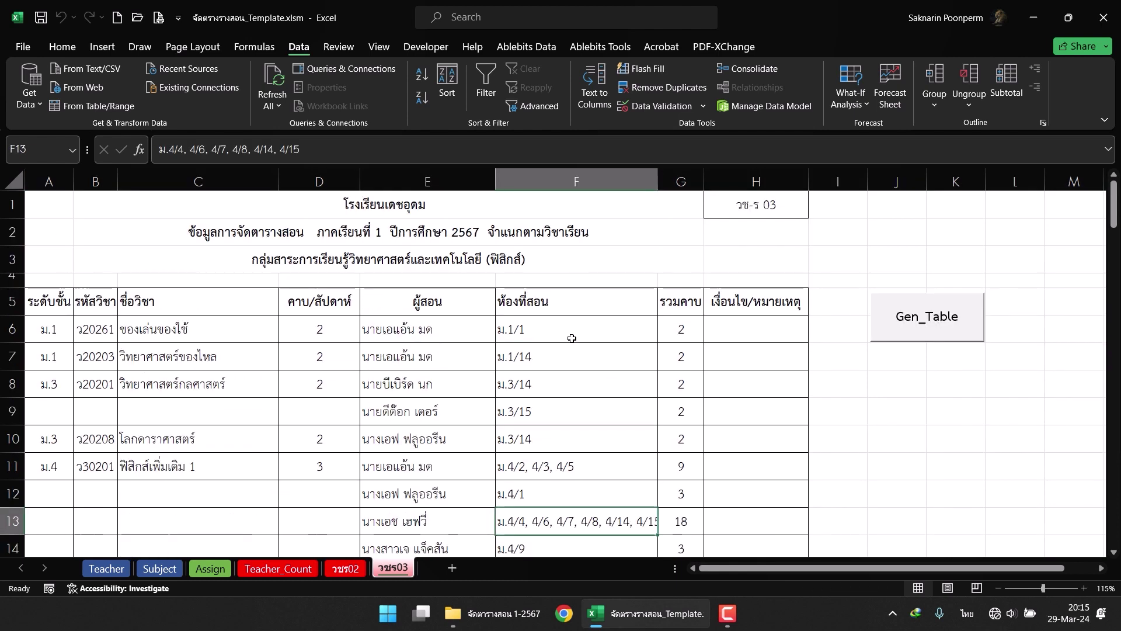
scroll(569, 337, "down", 4)
scroll(568, 335, "up", 1)
scroll(852, 335, "up", 3)
Confirm the report's grand total in G46 is 165 periods.
scroll(638, 426, "down", 3)
scroll(641, 427, "down", 3)
scroll(640, 427, "down", 1)
scroll(640, 427, "down", 1)
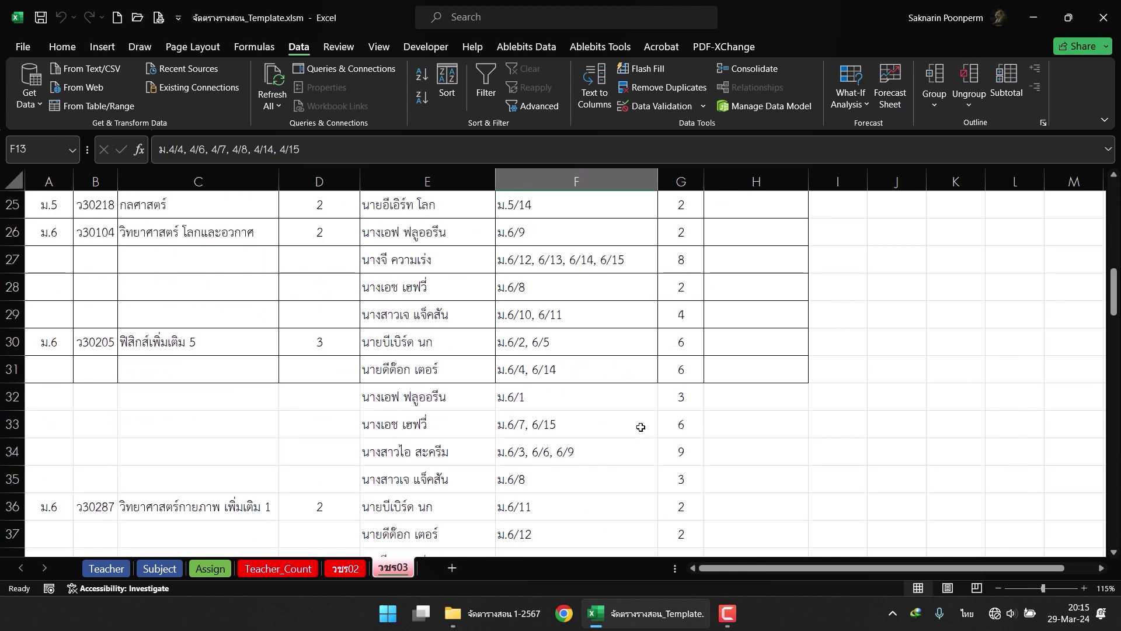
scroll(641, 427, "down", 4)
scroll(640, 427, "up", 1)
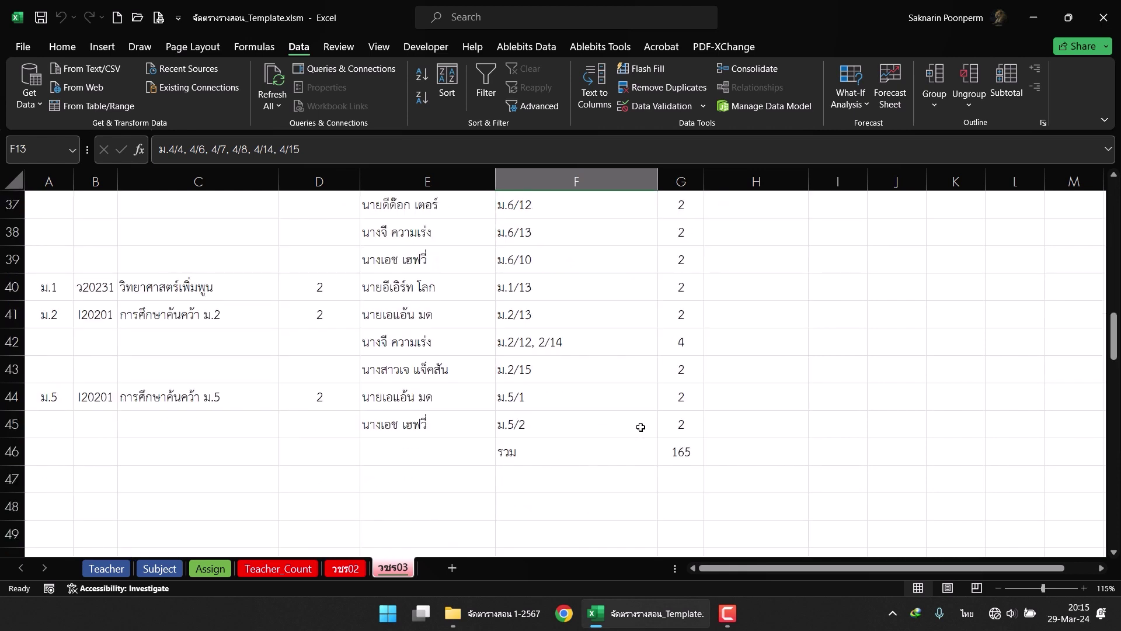
left_click_drag(753, 453, 210, 333)
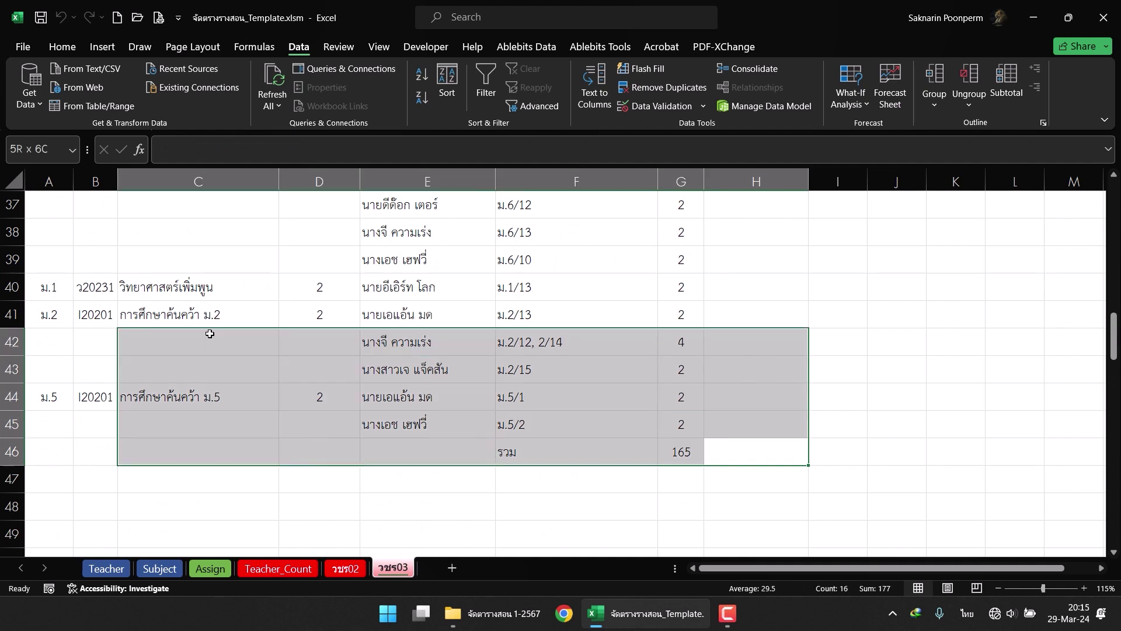
left_click(548, 460)
left_click(678, 454)
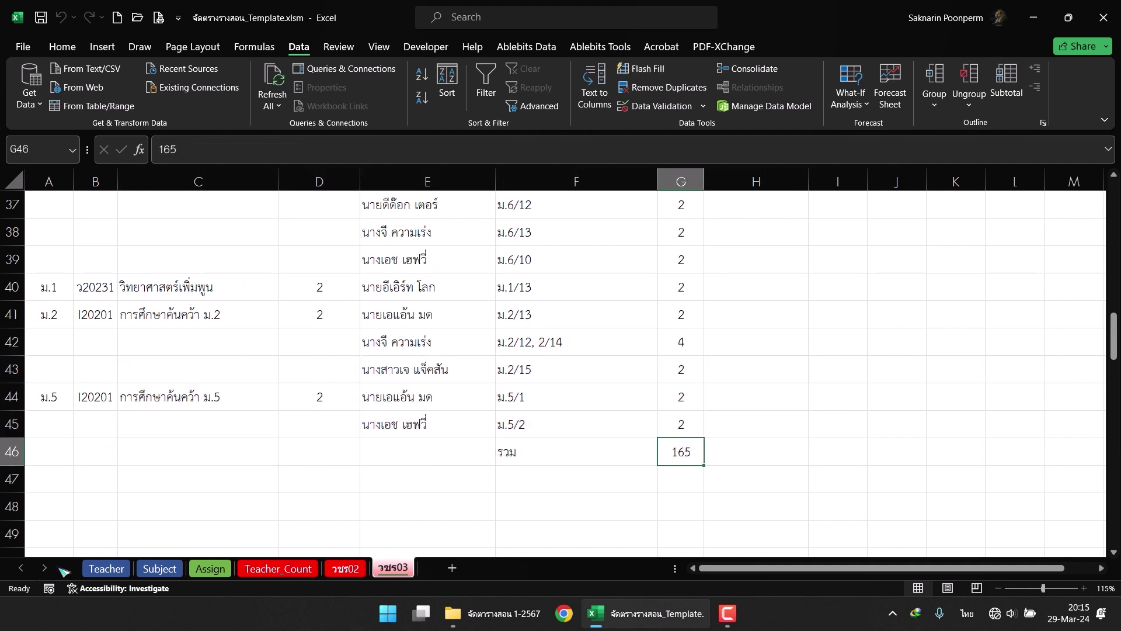
left_click(159, 568)
scroll(197, 485, "down", 3)
scroll(196, 486, "down", 3)
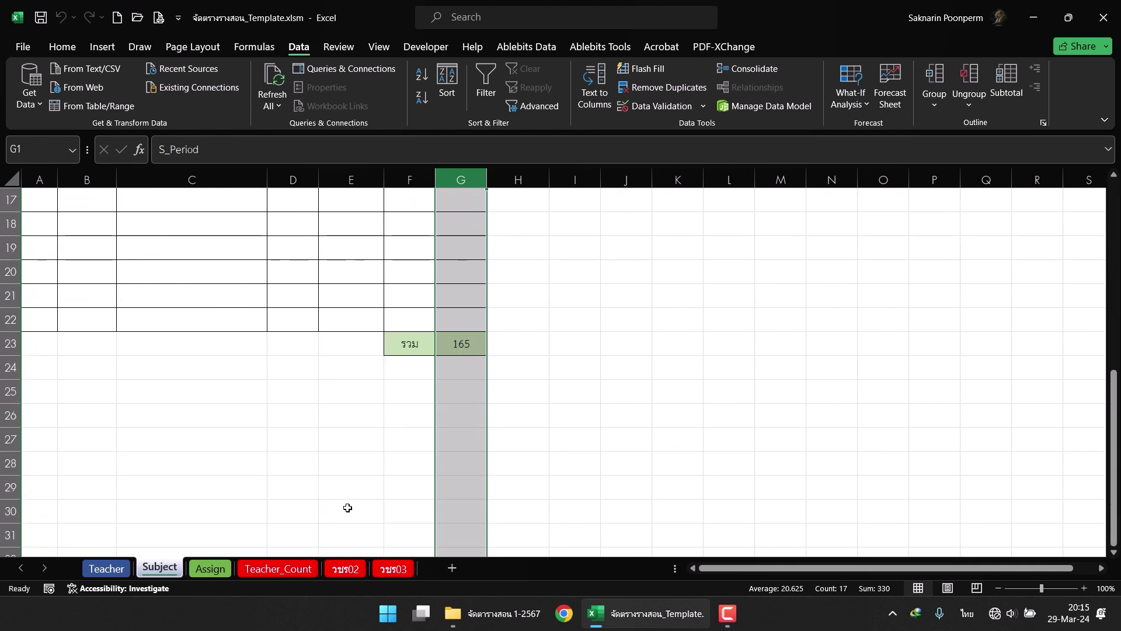
left_click(481, 343)
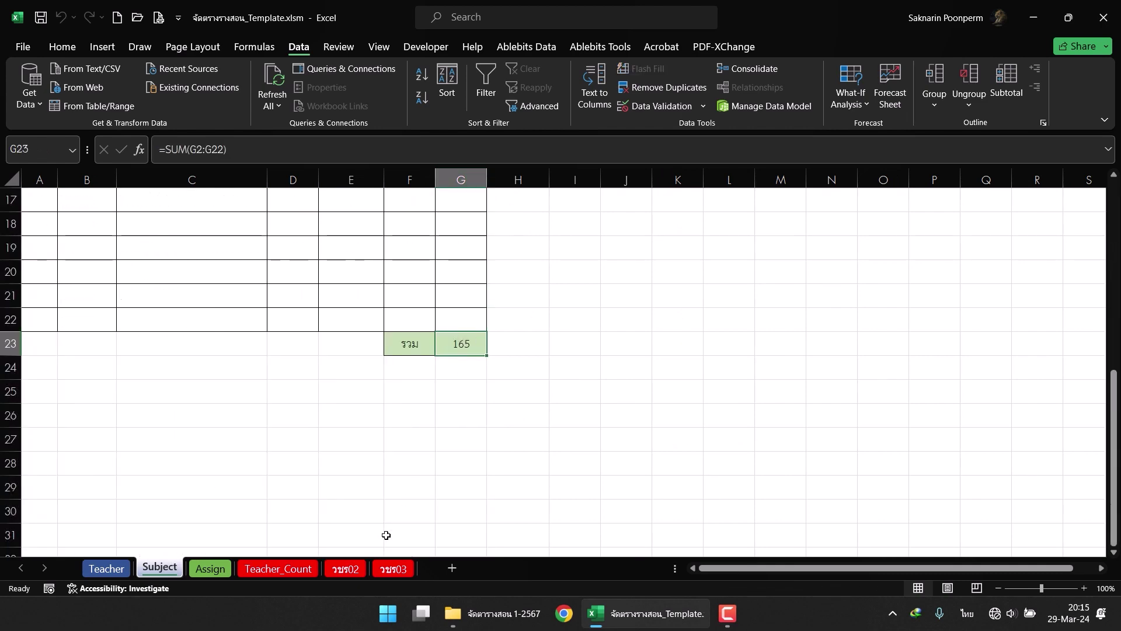
left_click(393, 568)
scroll(664, 450, "up", 7)
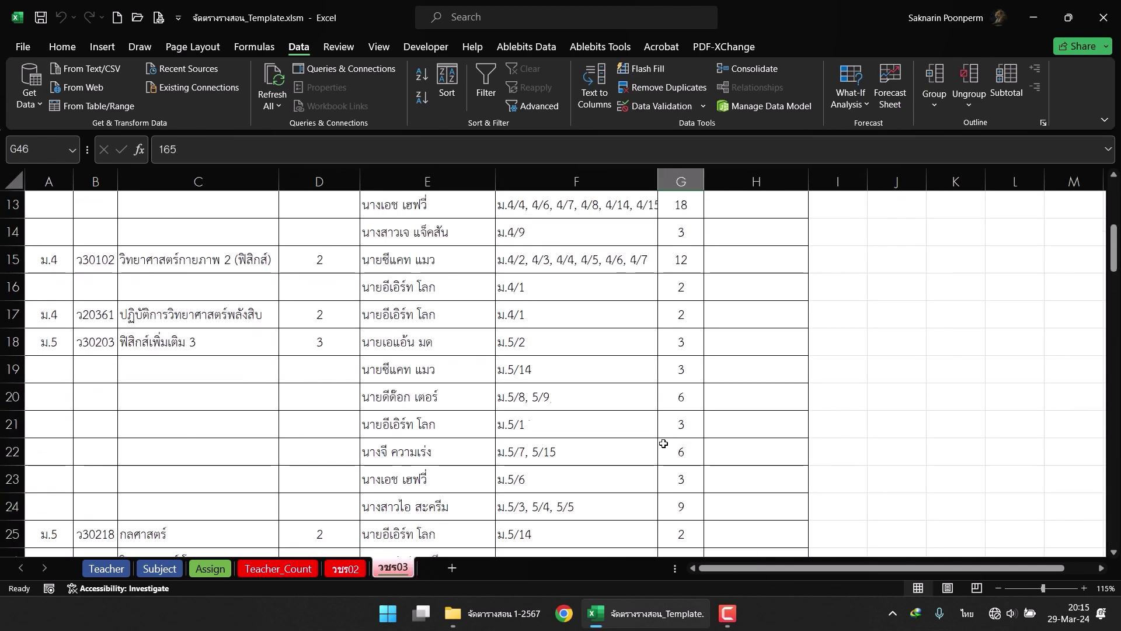
scroll(664, 443, "up", 5)
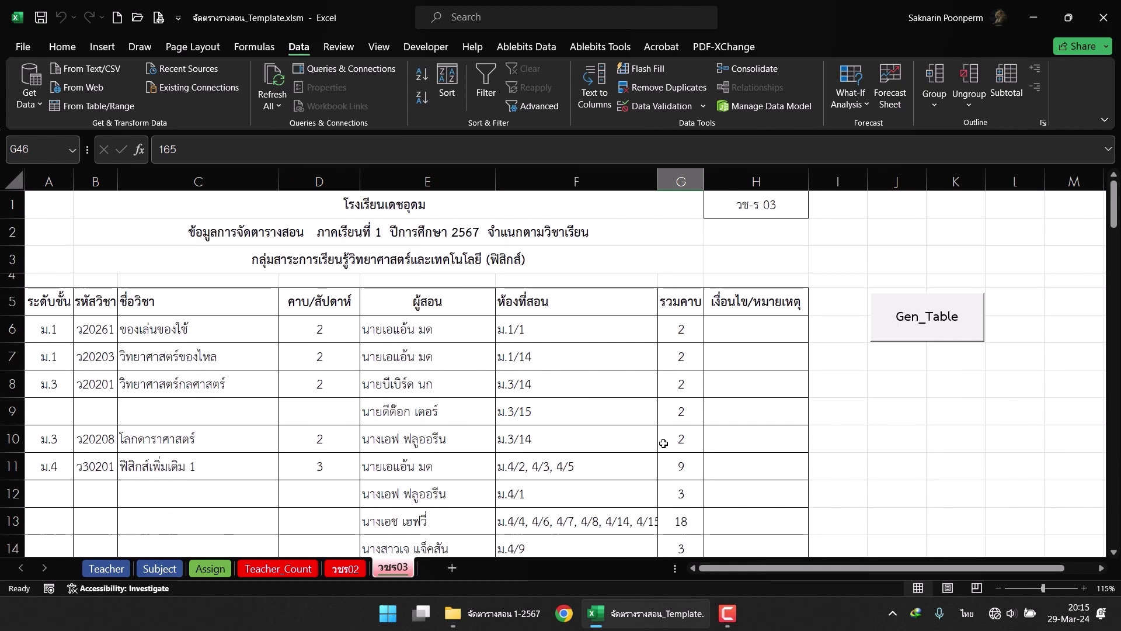